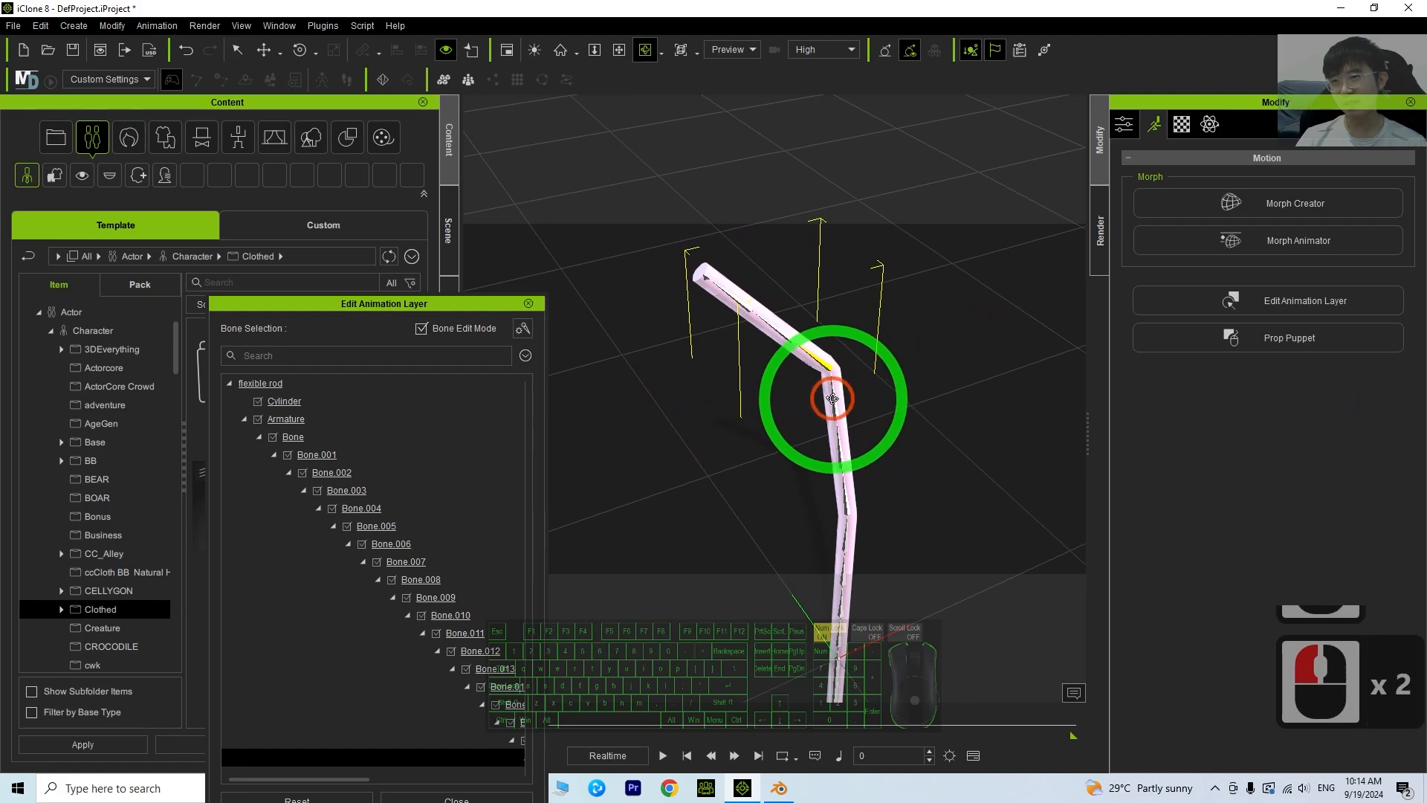
Step: Bend the flexible rod further by selecting a bone near its upper bend and rotating it
double_click(821, 388)
key(e)
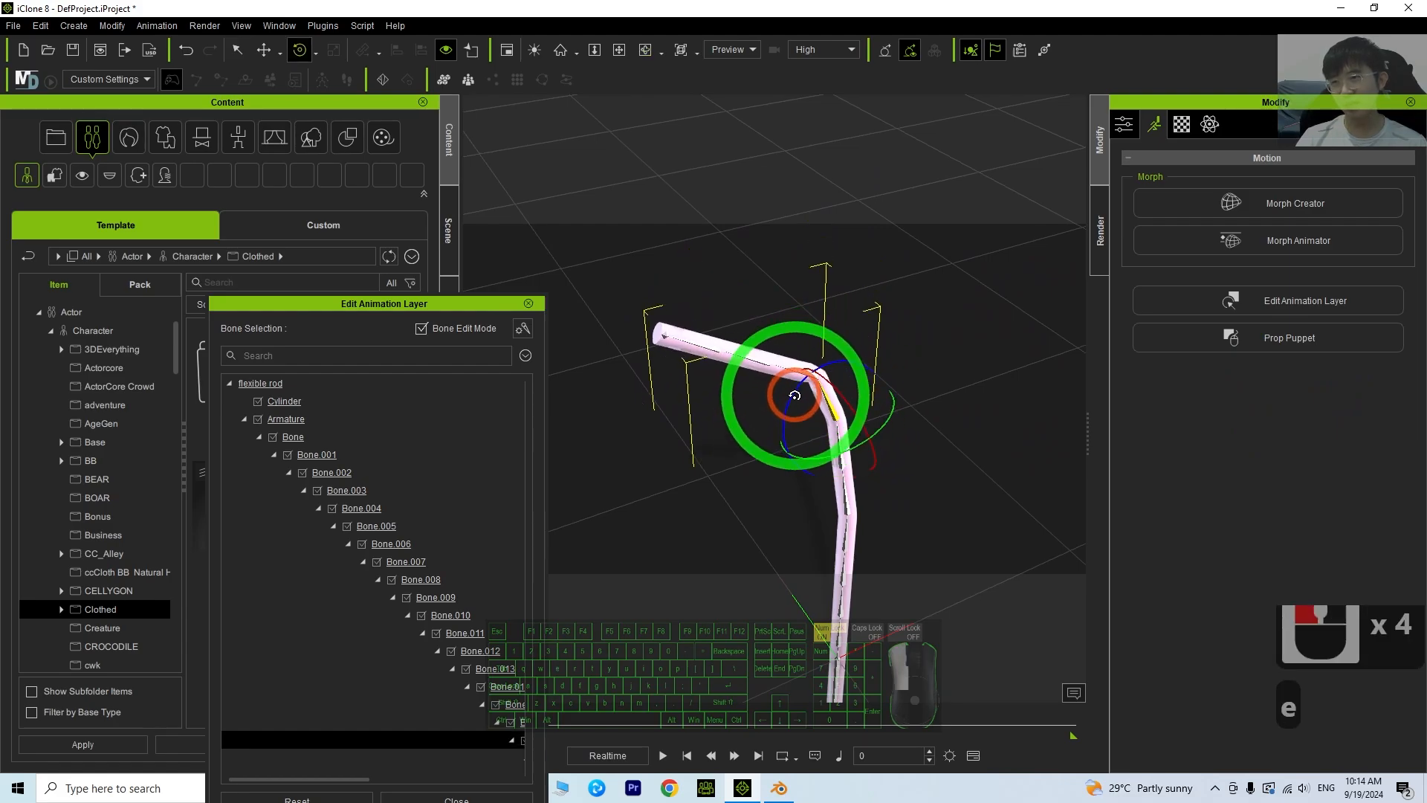
Step: Examine the bent flexible rod and its bone-driven curve from several angles and distances
key(c)
key(c)
key(c)
key(c)
key(c)
key(c)
key(c)
key(c)
key(c)
key(c)
key(c)
key(c)
key(c)
key(c)
key(c)
key(c)
key(c)
key(c)
key(c)
key(c)
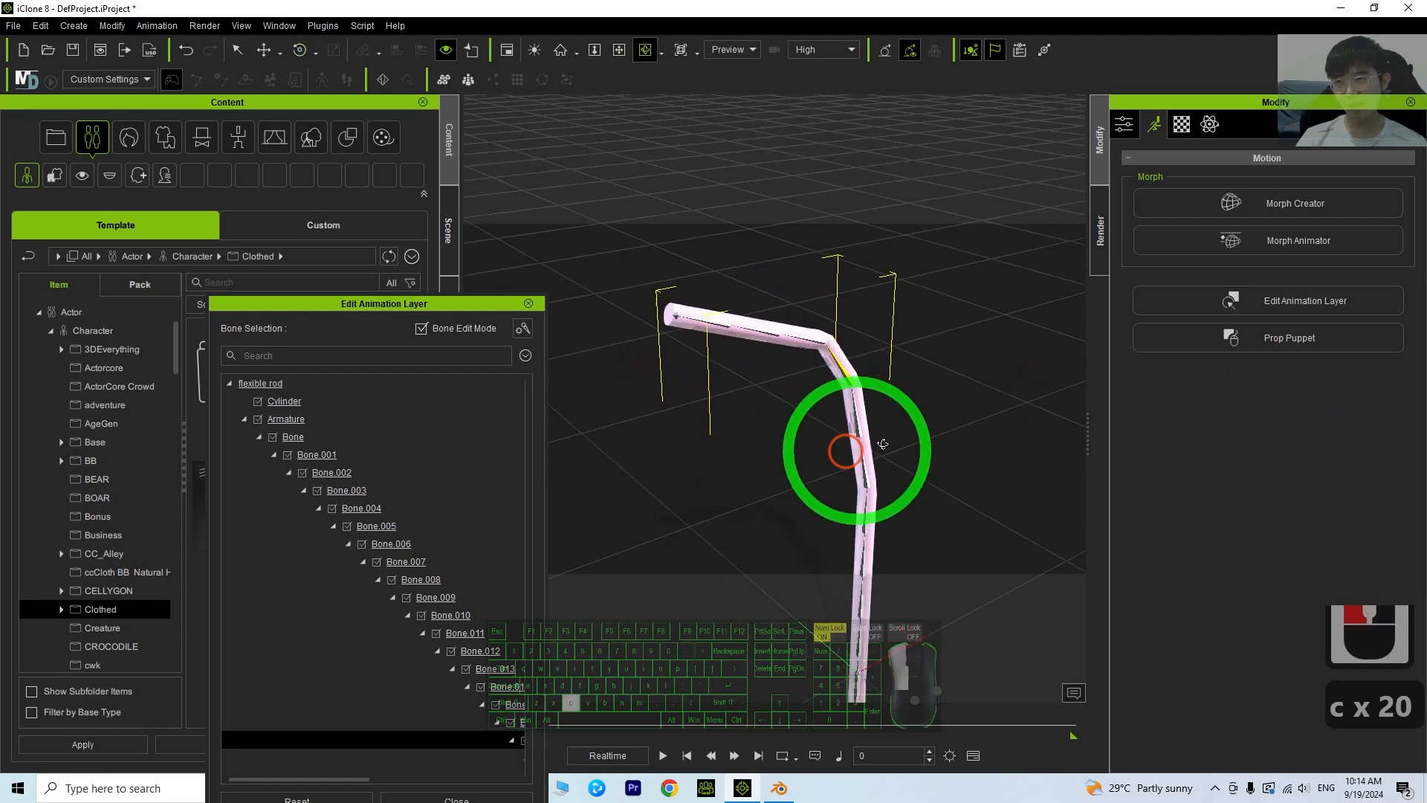
key(c)
key(c)
key(c)
key(c)
key(c)
key(c)
key(c)
key(c)
key(c)
key(c)
key(c)
key(c)
key(c)
key(c)
key(c)
key(c)
key(c)
key(c)
key(c)
key(c)
key(c)
key(c)
key(c)
key(c)
key(c)
key(c)
key(c)
key(c)
key(c)
key(c)
scroll(871, 468, down, 5)
key(x)
key(c)
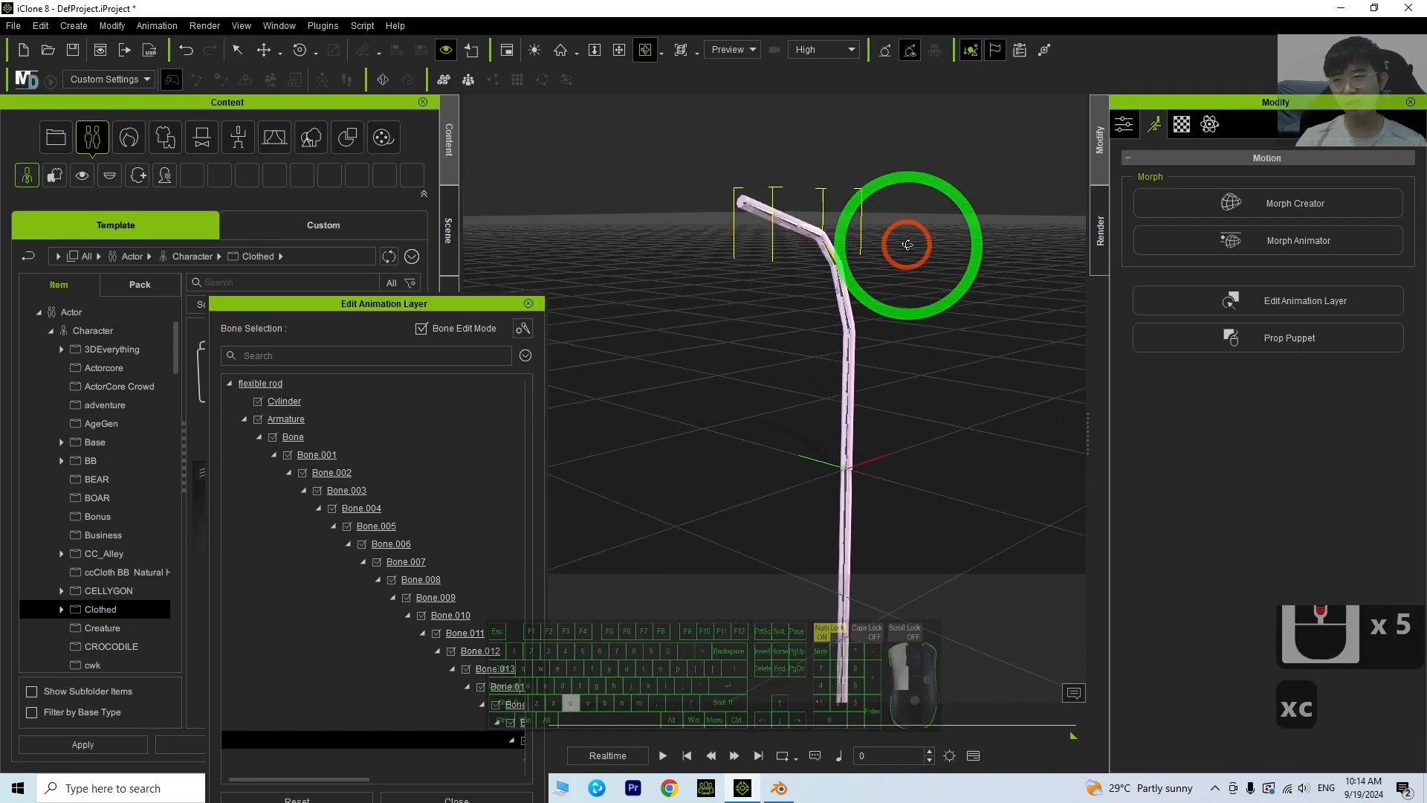
middle_drag(907, 245, 803, 487)
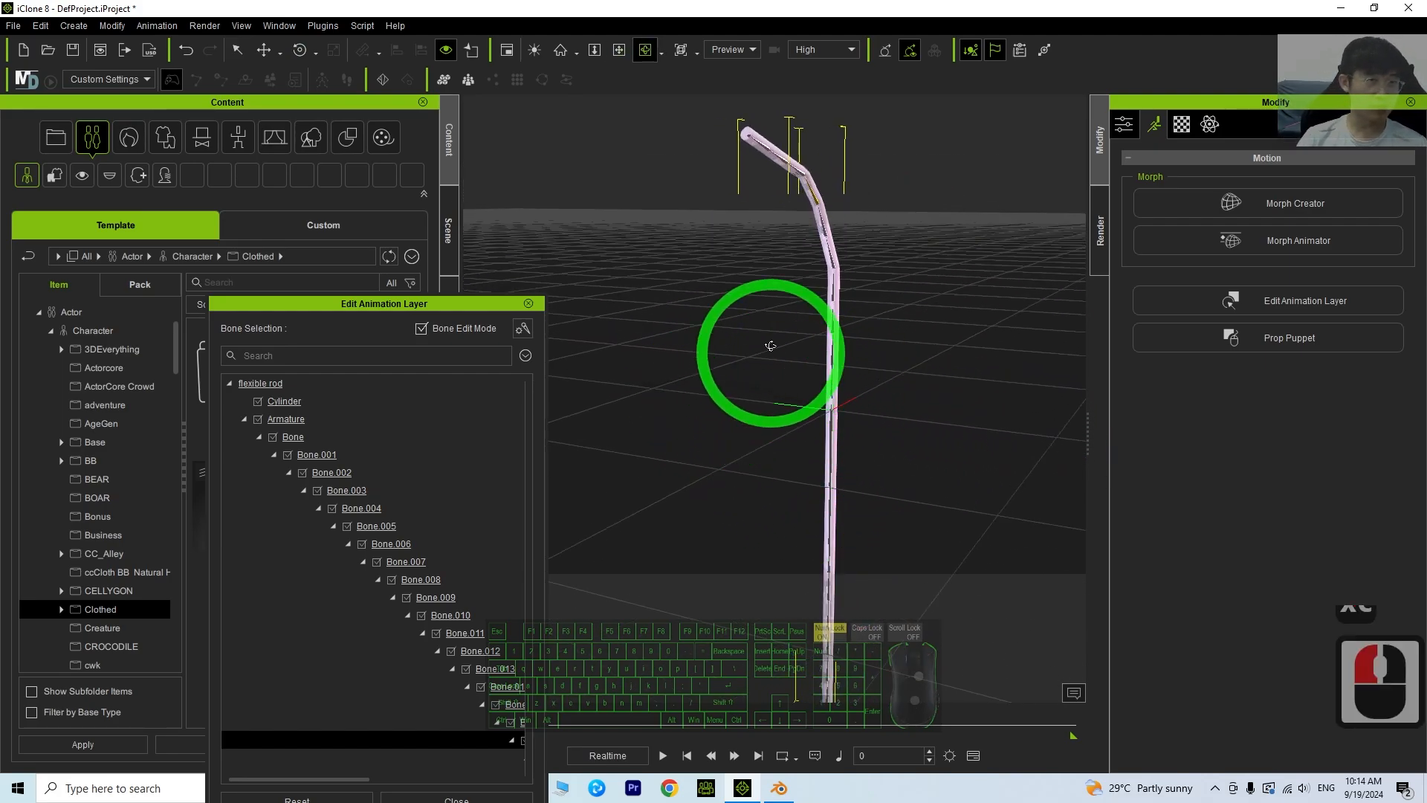
drag(771, 346, 600, 452)
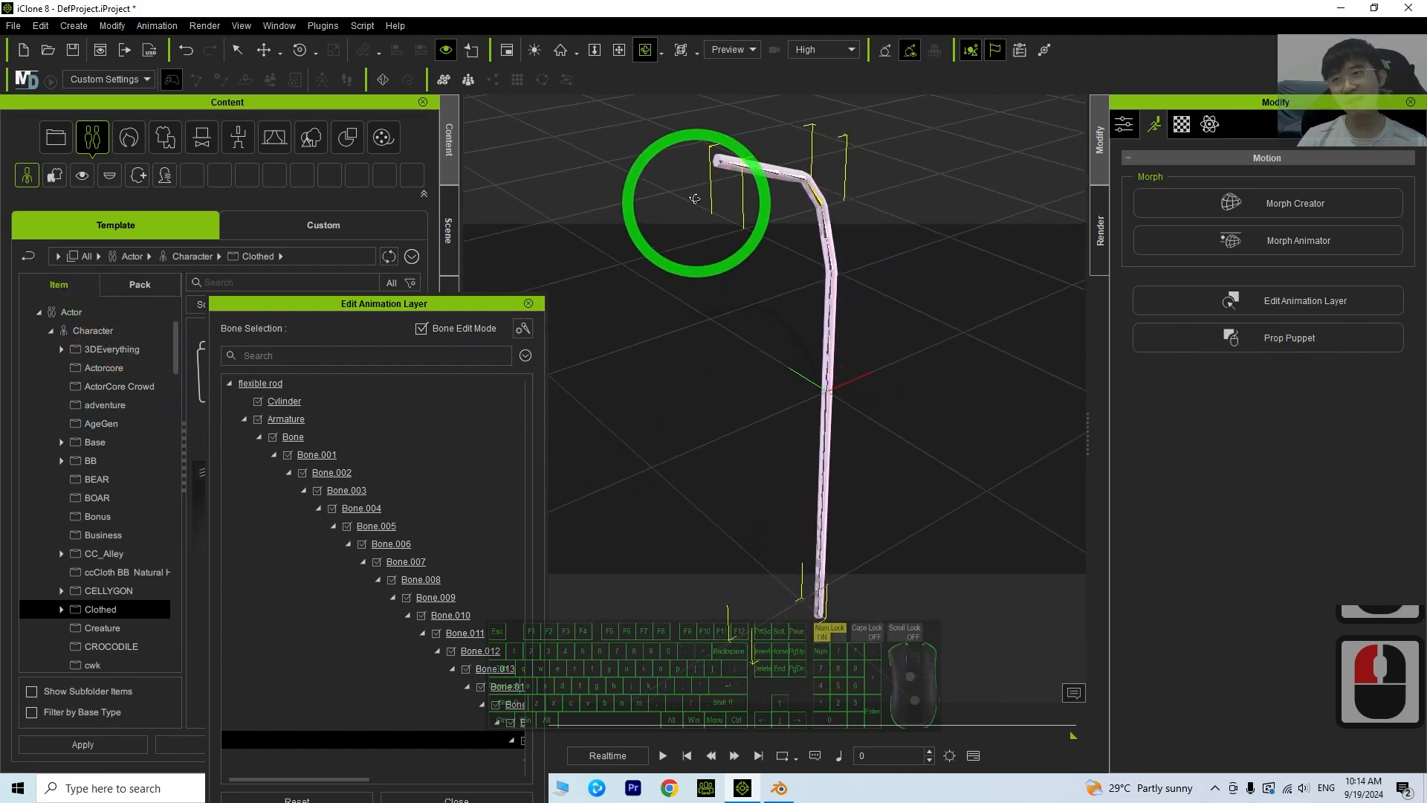
drag(934, 456, 812, 225)
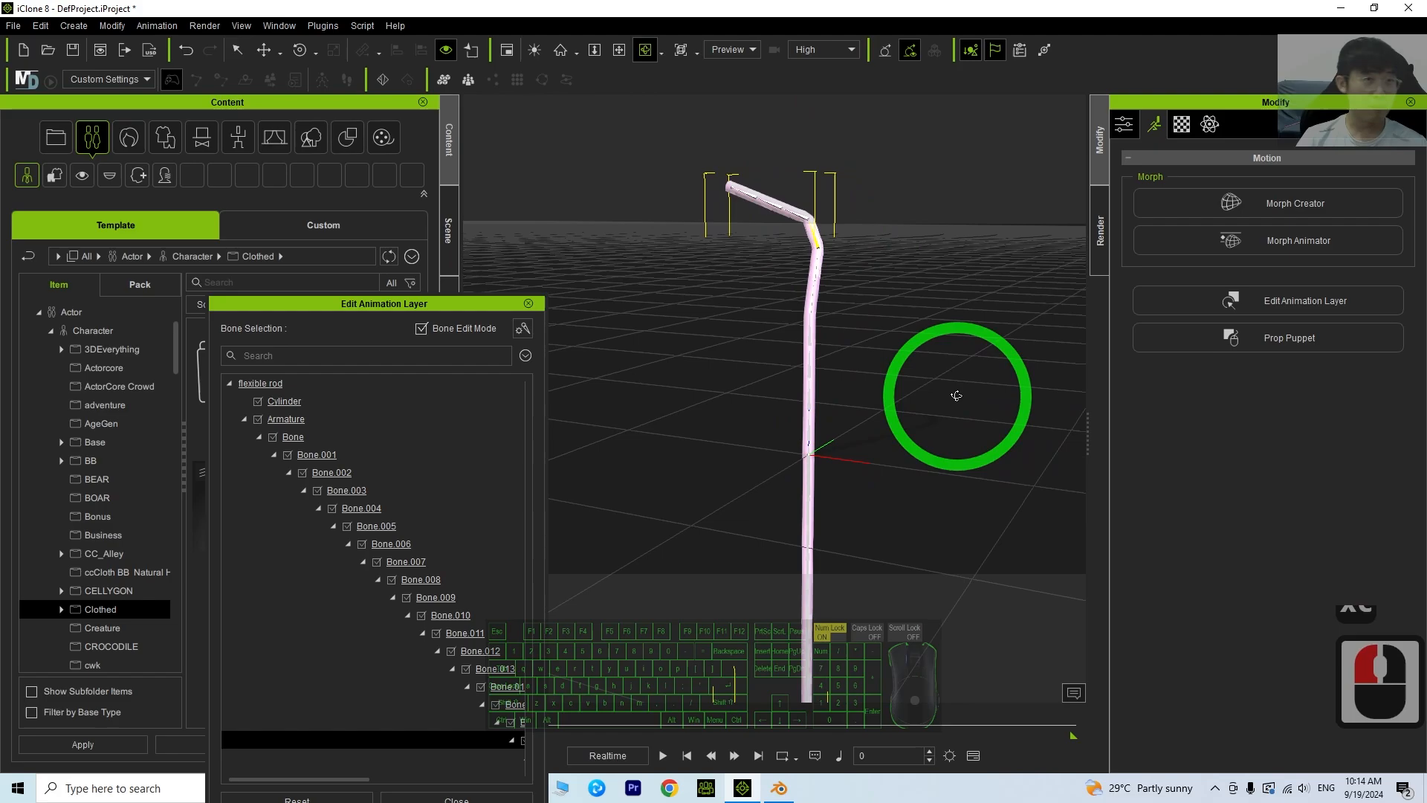
drag(957, 396, 976, 422)
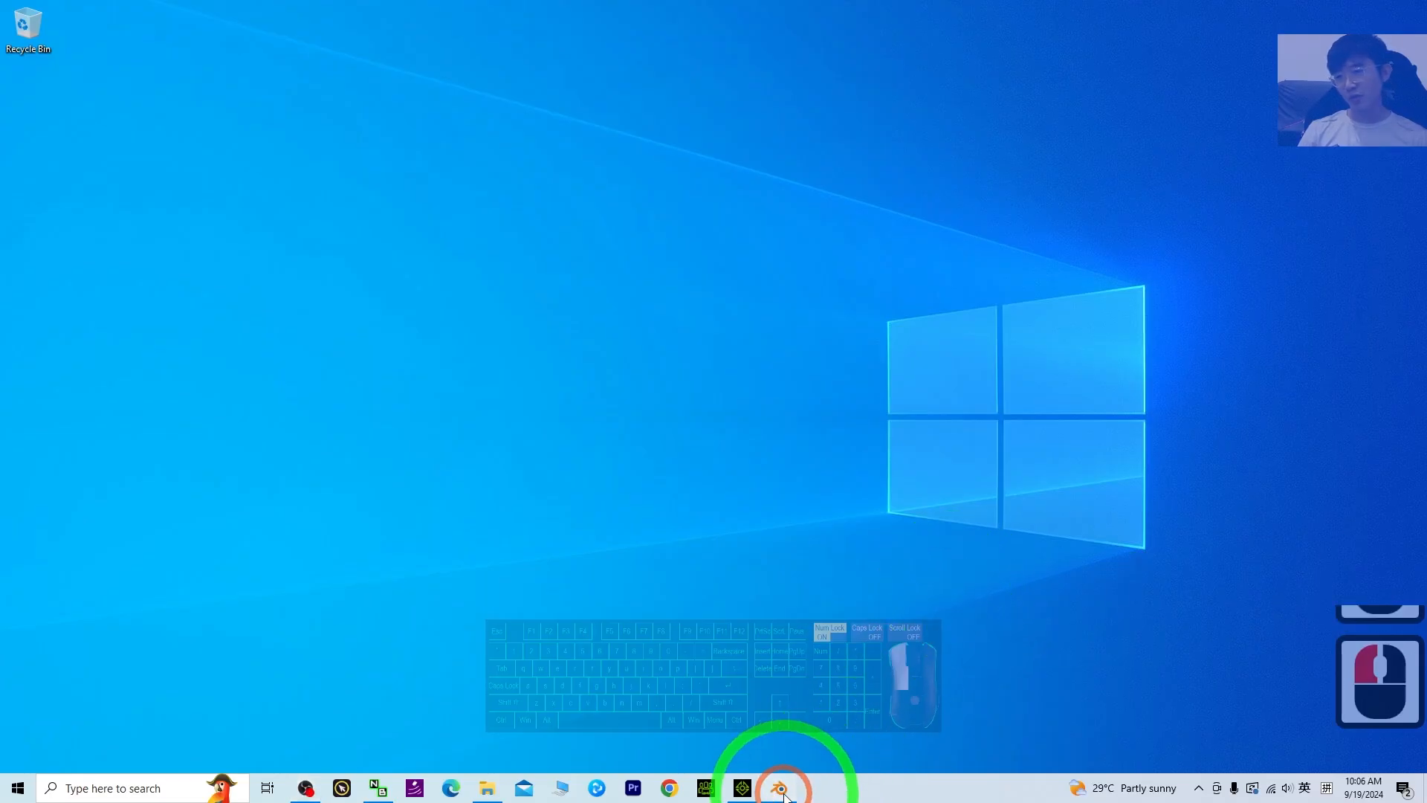
Step: Switch to Blender and delete all the default objects from the new scene
click(781, 789)
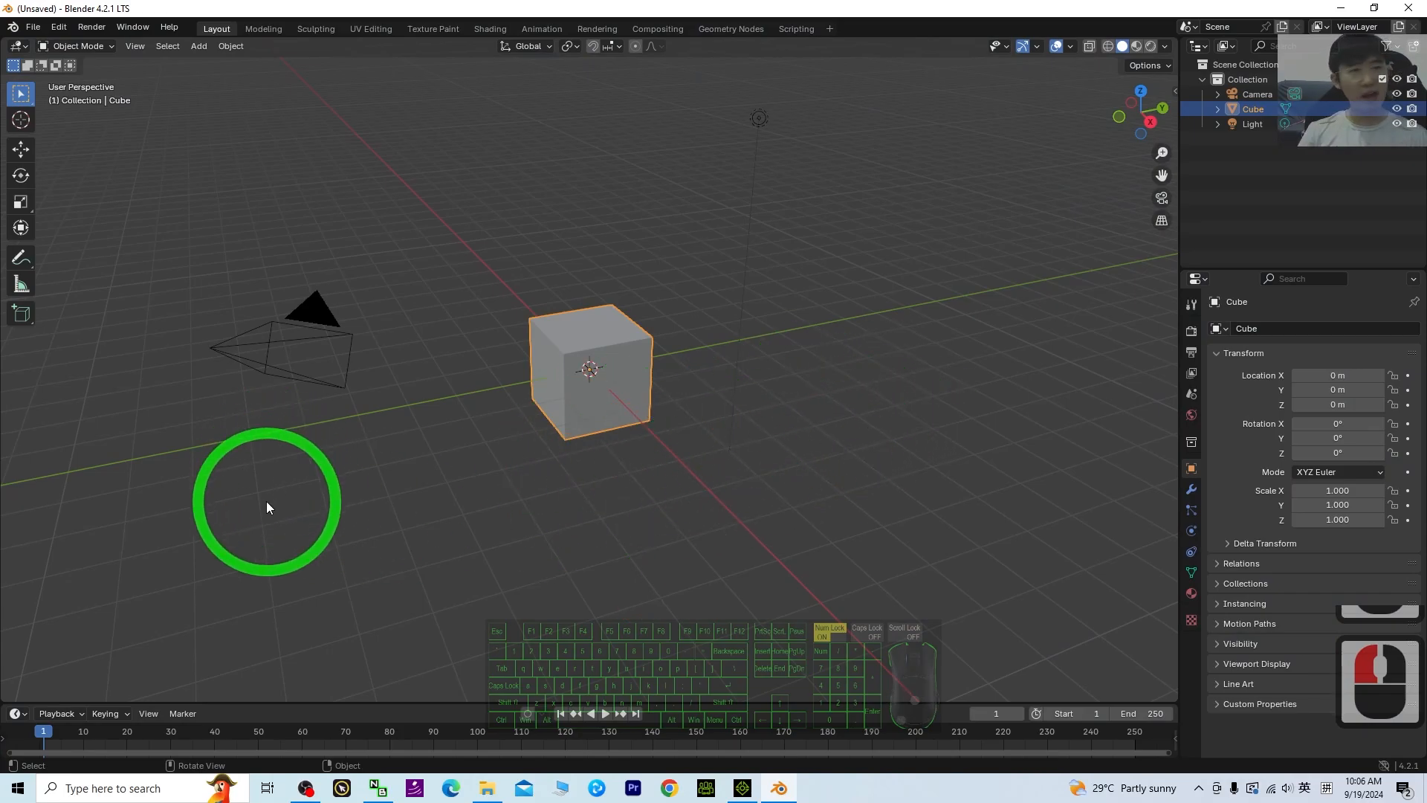
click(408, 520)
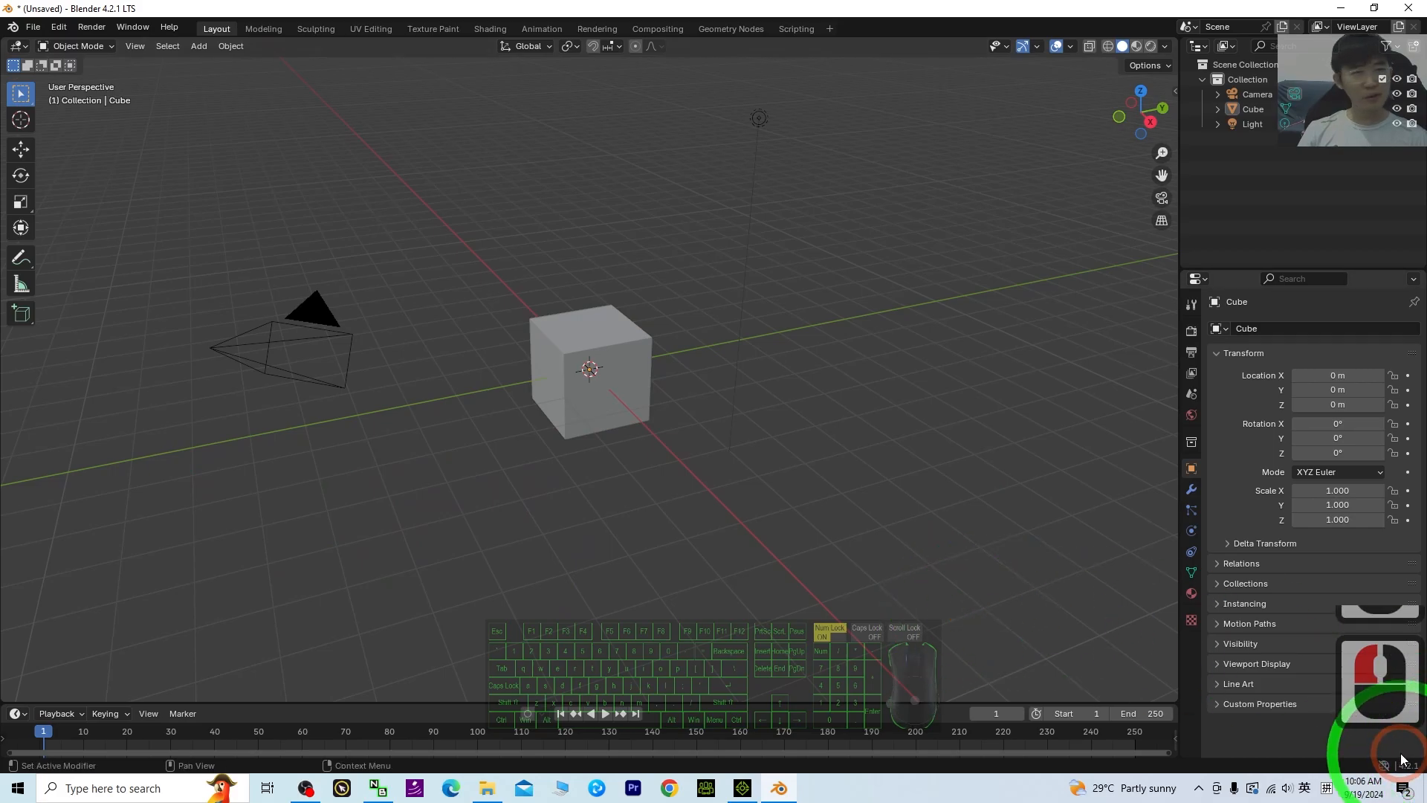
click(387, 547)
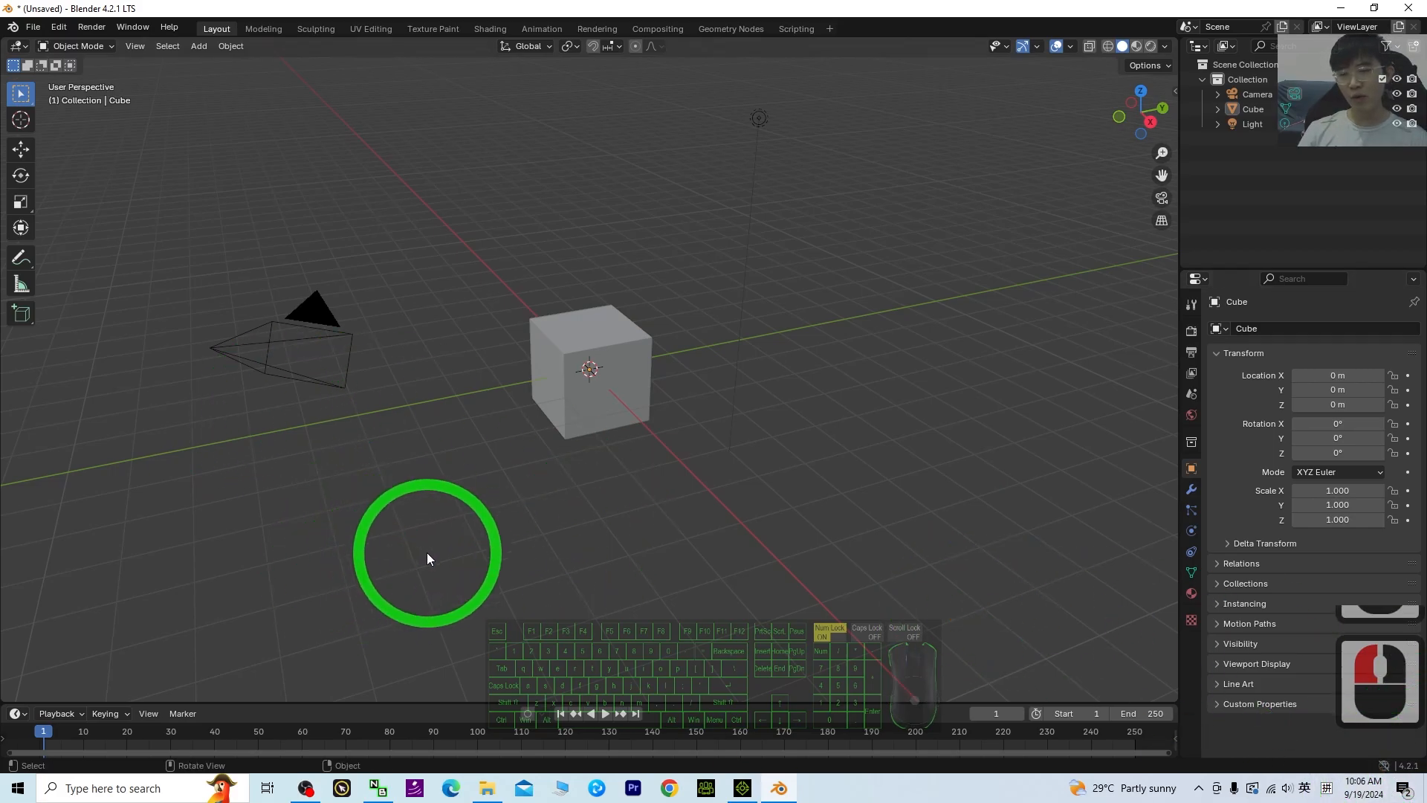
key(a)
key(Delete)
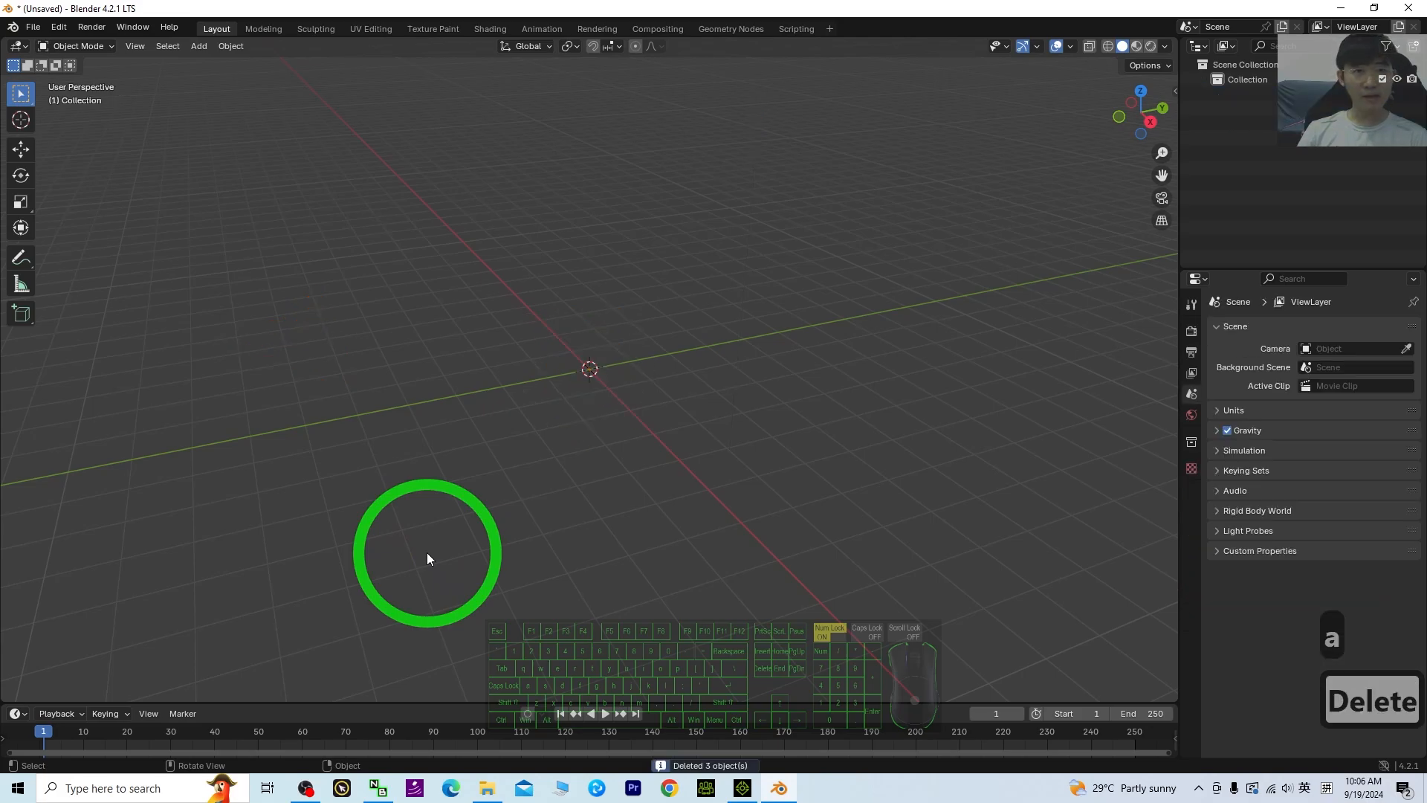
Step: Add a cylinder mesh at the scene origin
click(198, 47)
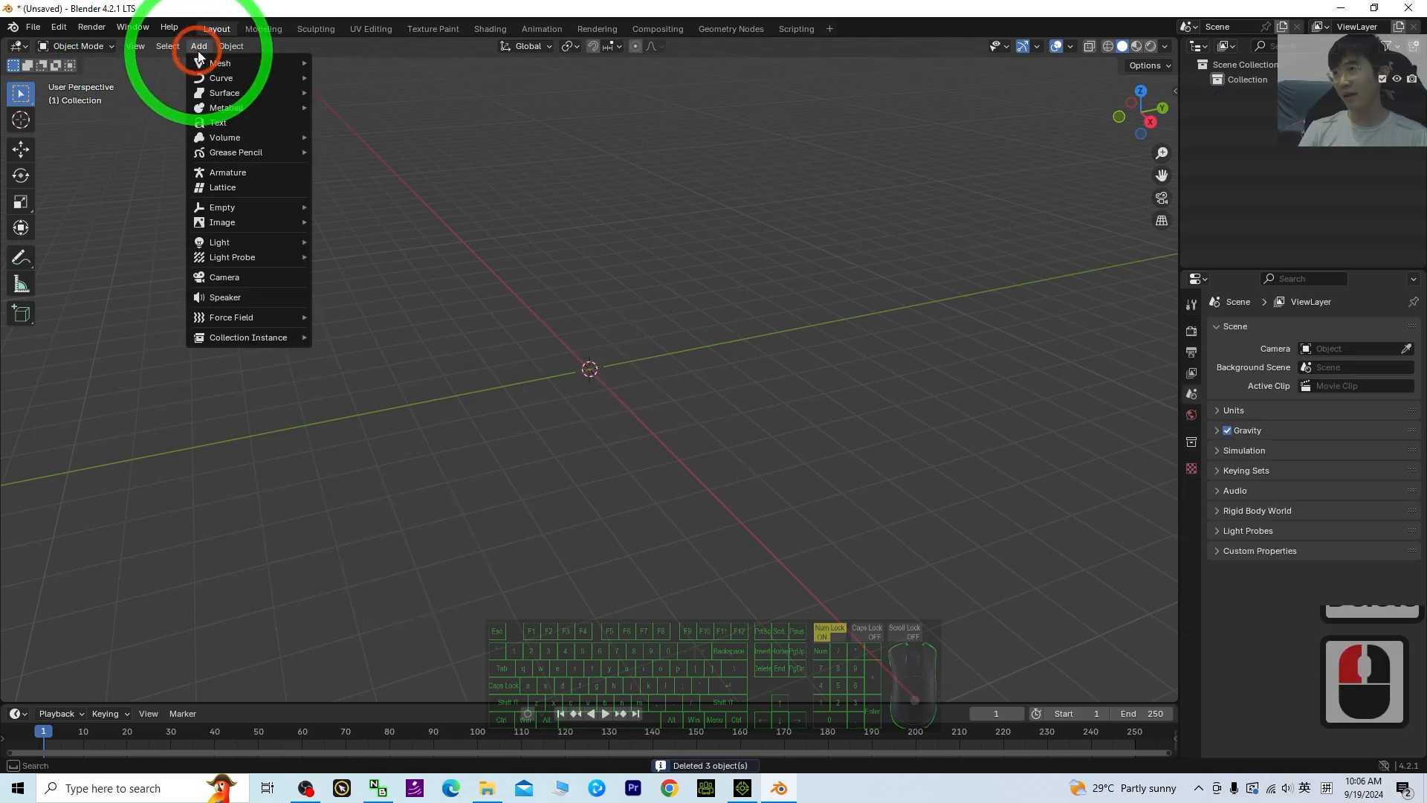
click(225, 64)
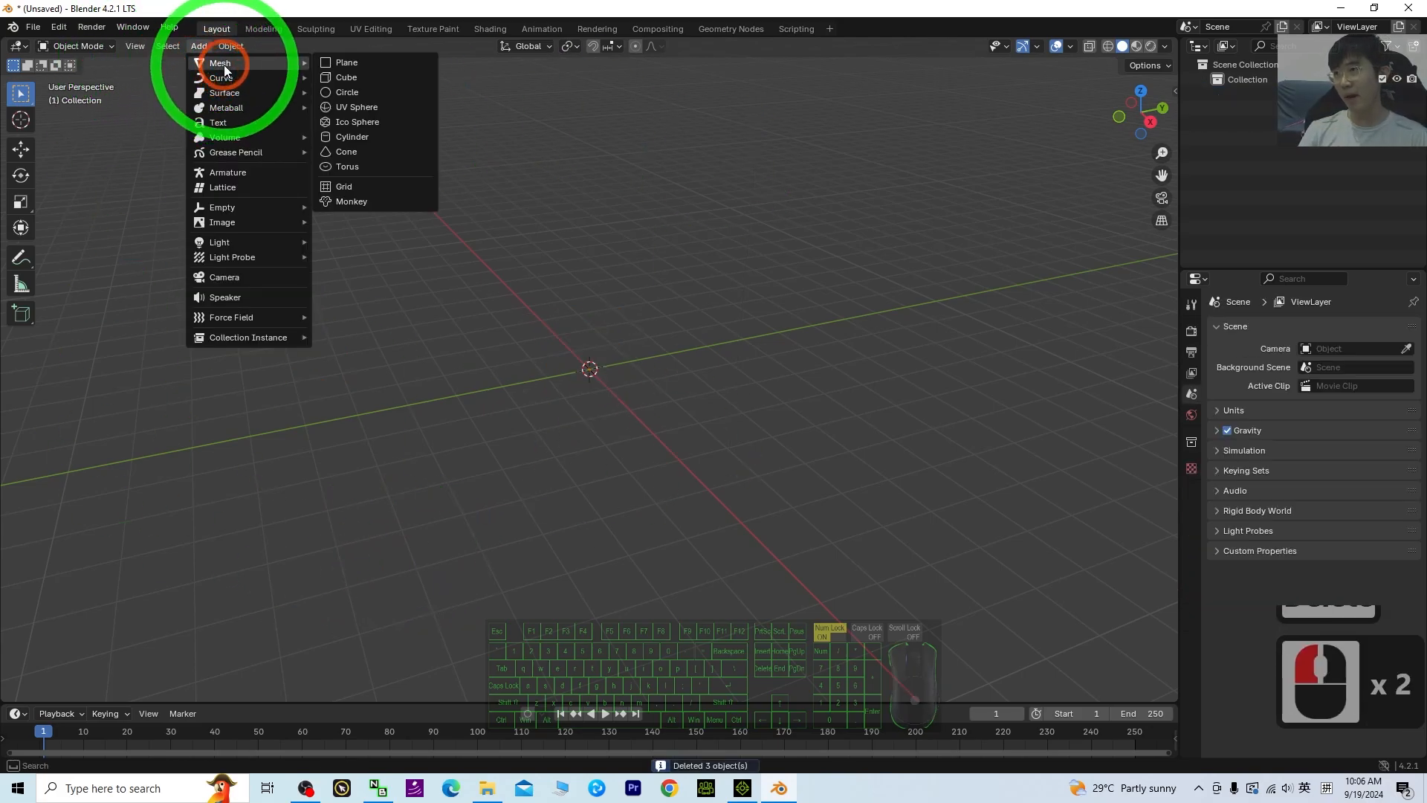
click(337, 134)
scroll(855, 320, up, 5)
scroll(744, 349, down, 4)
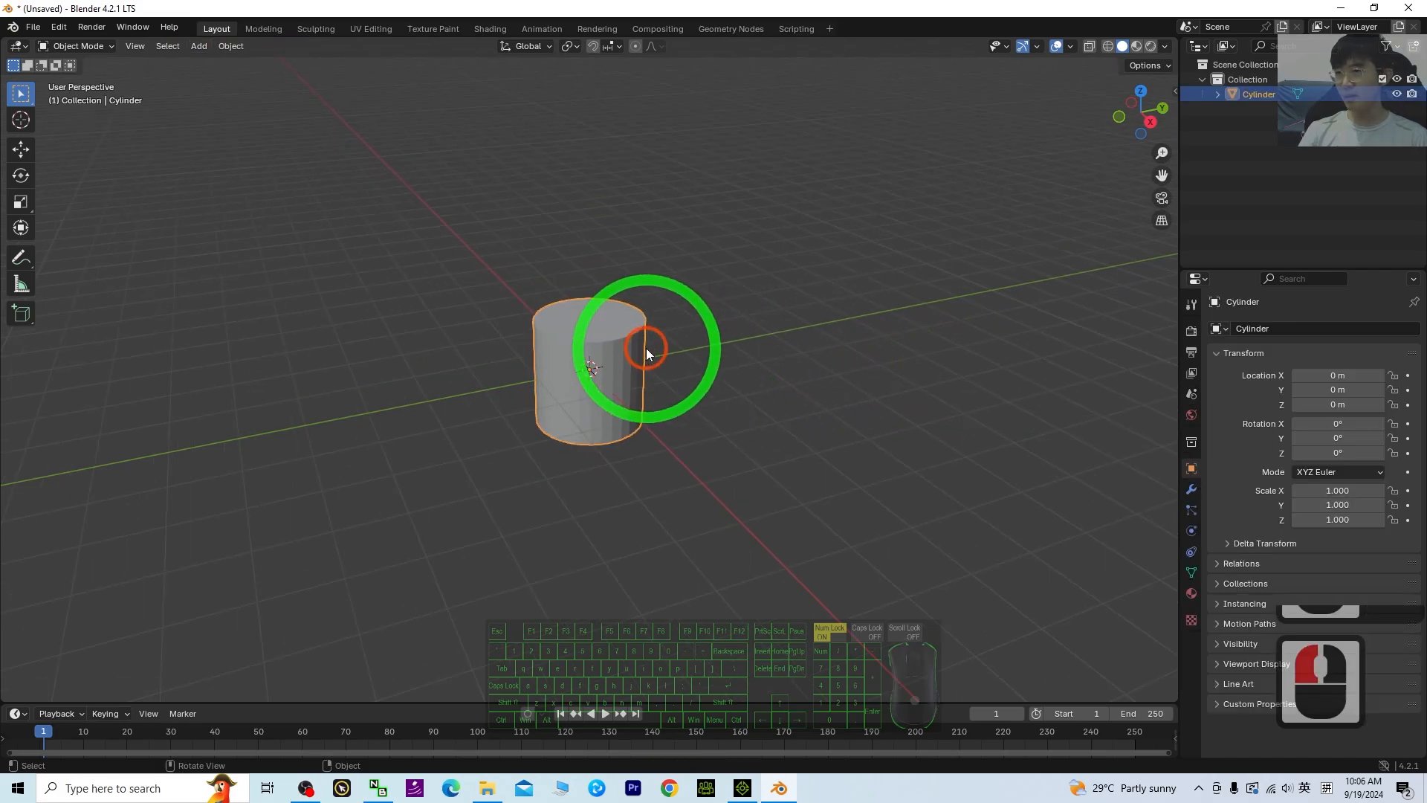
Step: Scale the cylinder down uniformly to about 0.030 on all axes
scroll(654, 335, up, 5)
key(s)
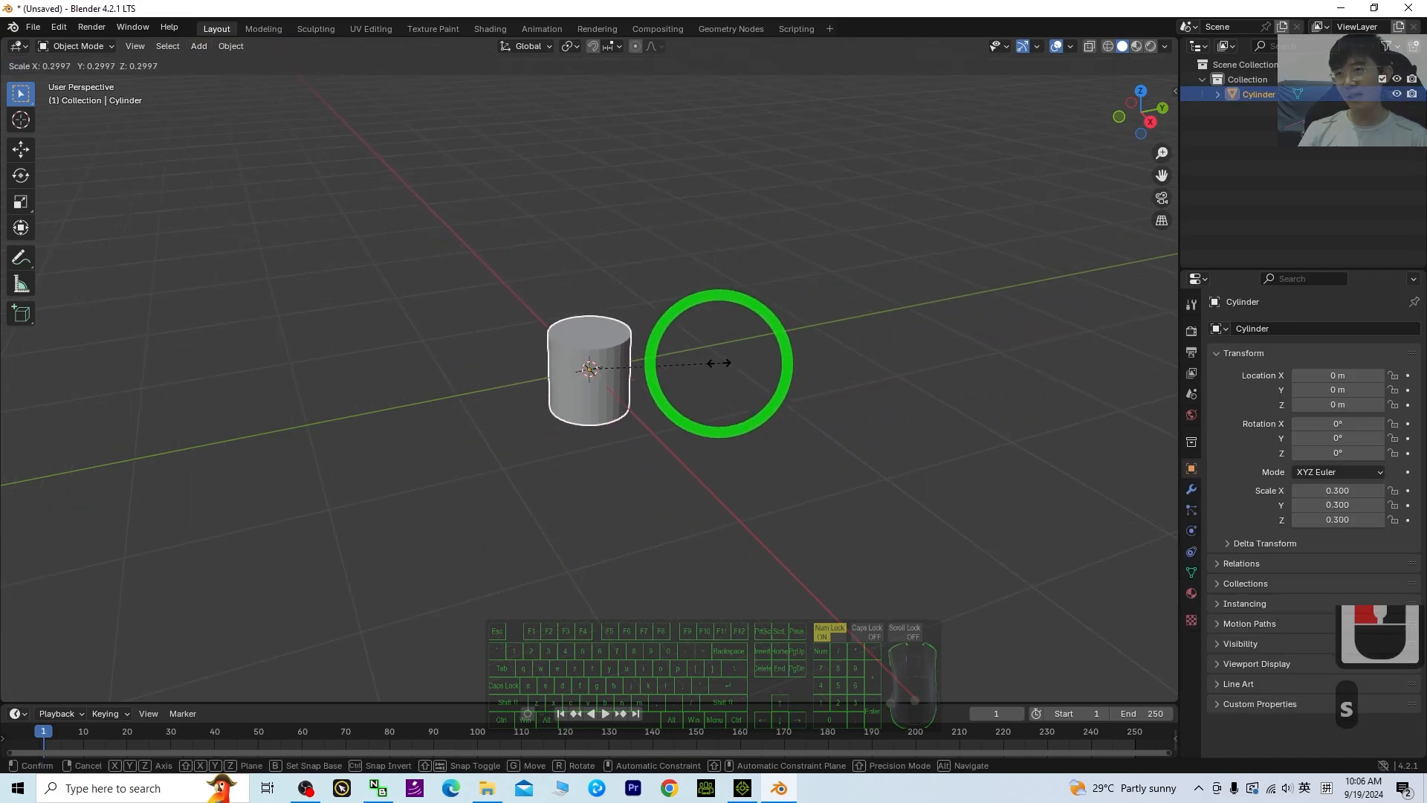
click(722, 367)
middle_drag(810, 373, 715, 547)
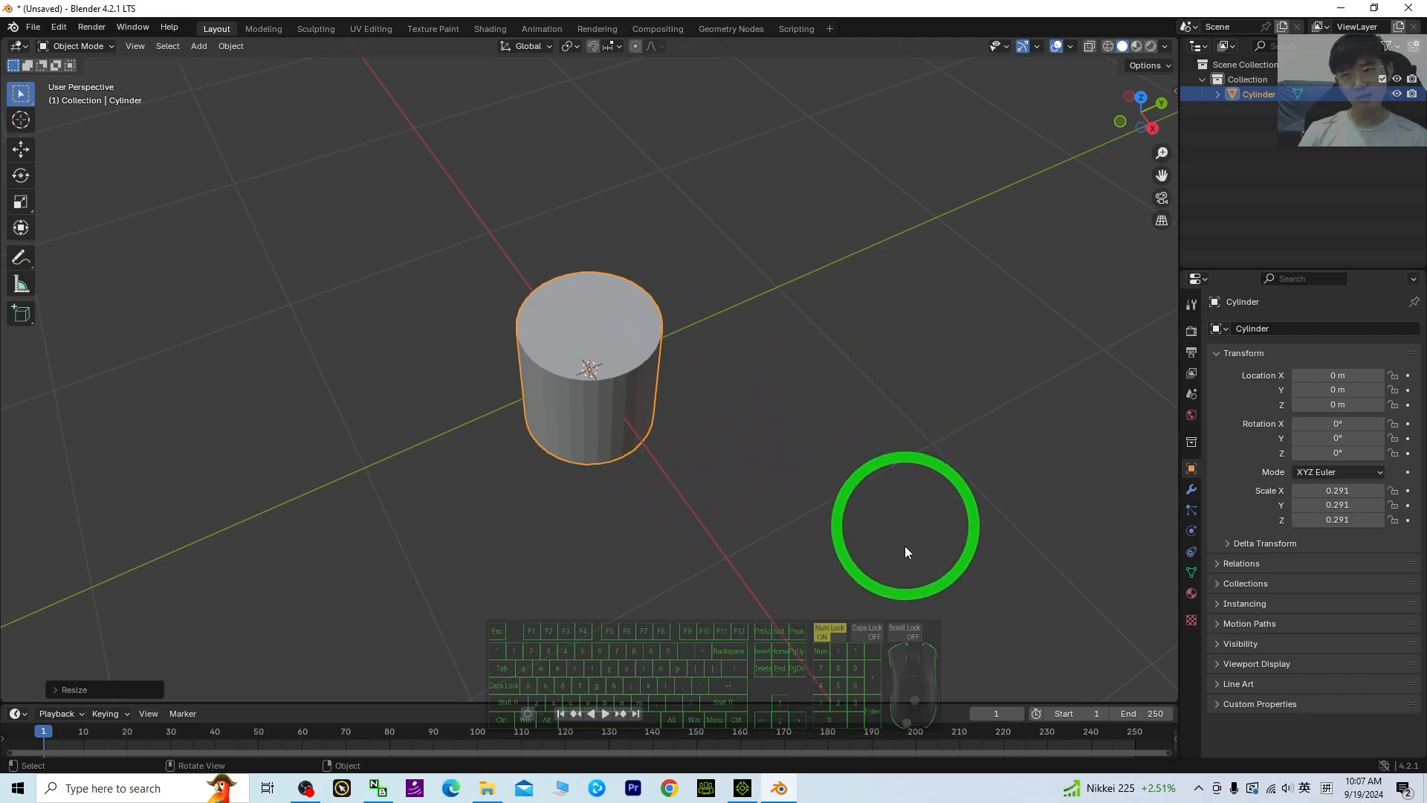
scroll(694, 407, up, 2)
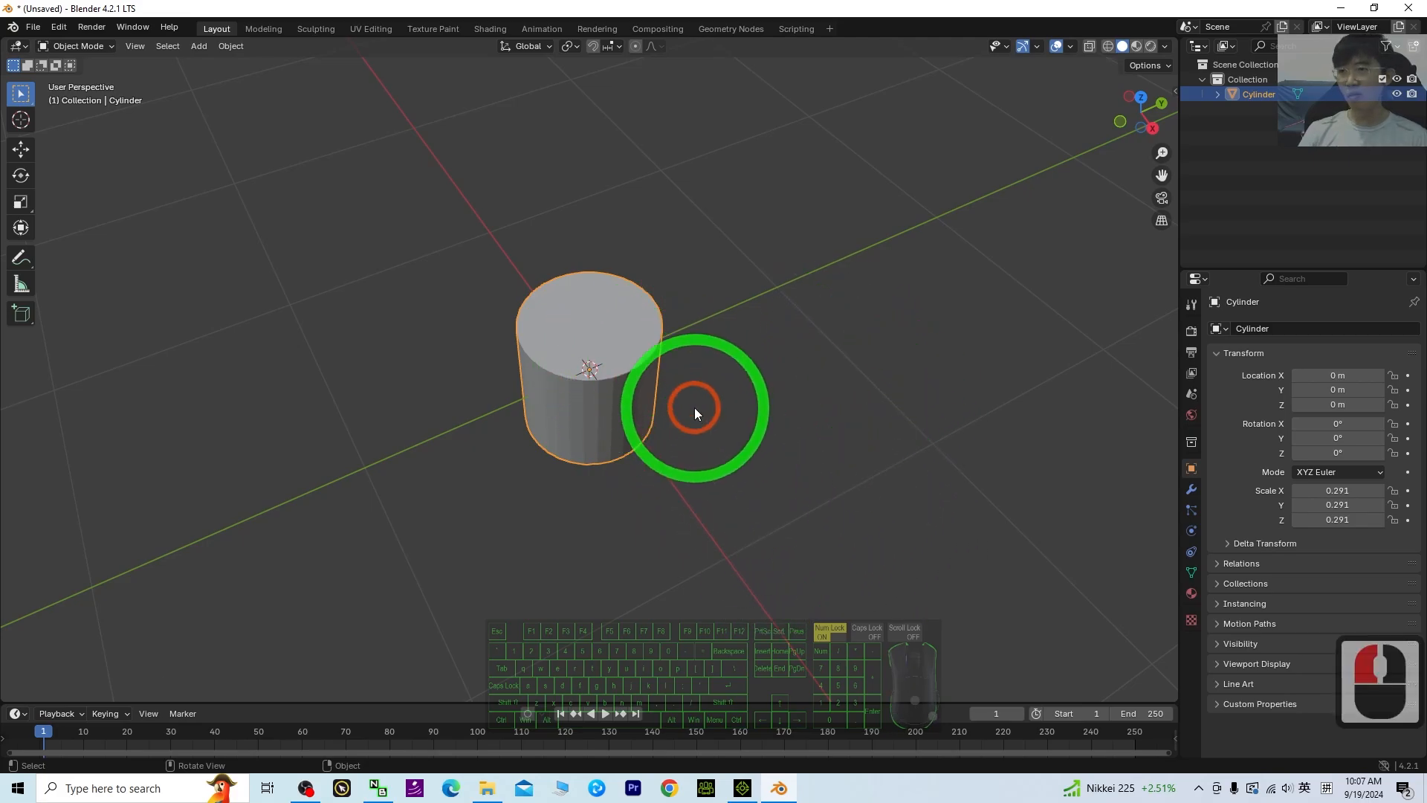
key(s)
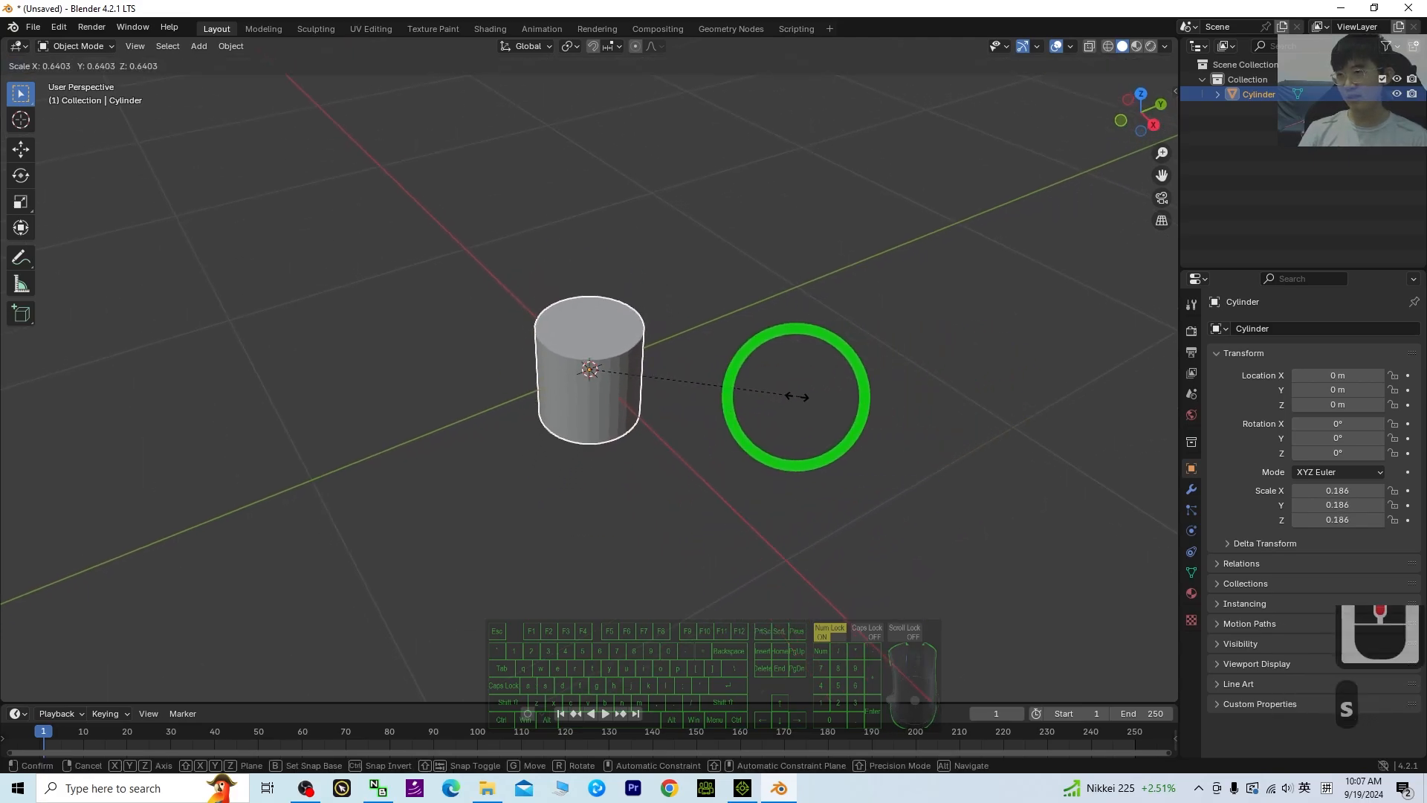
scroll(787, 382, down, 4)
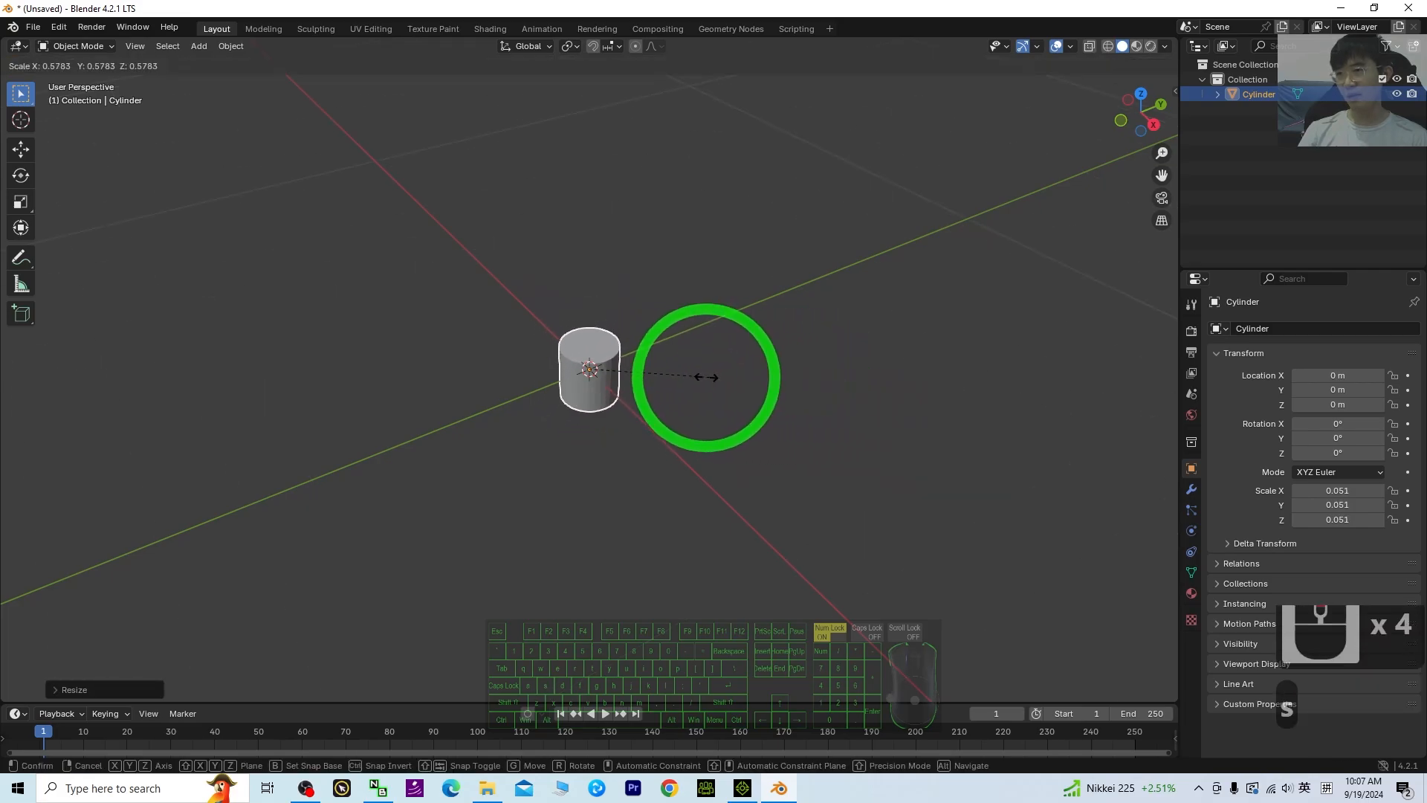
click(659, 375)
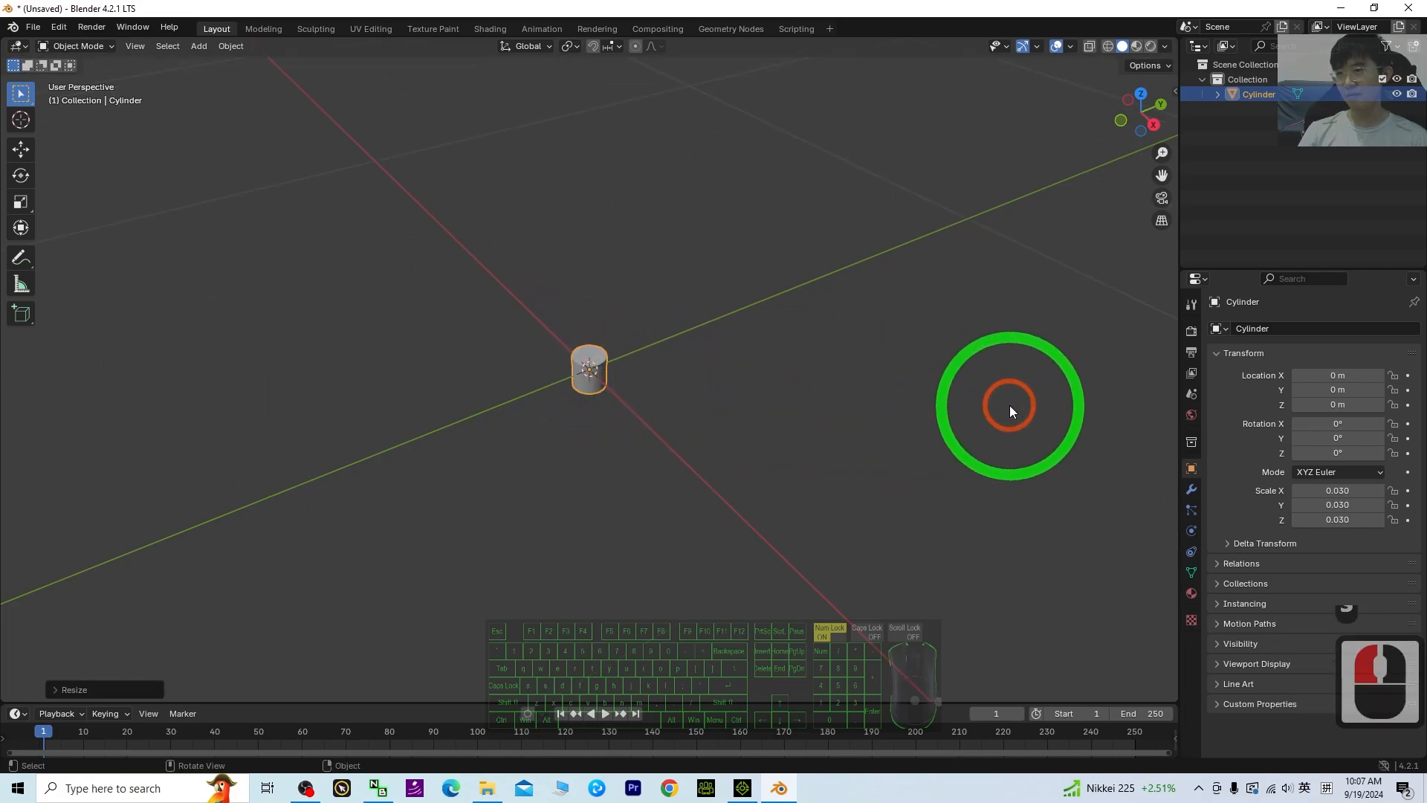
Step: Reduce the small cylinder's uniform scale further to about 0.016
scroll(805, 398, down, 3)
scroll(769, 386, up, 7)
key(s)
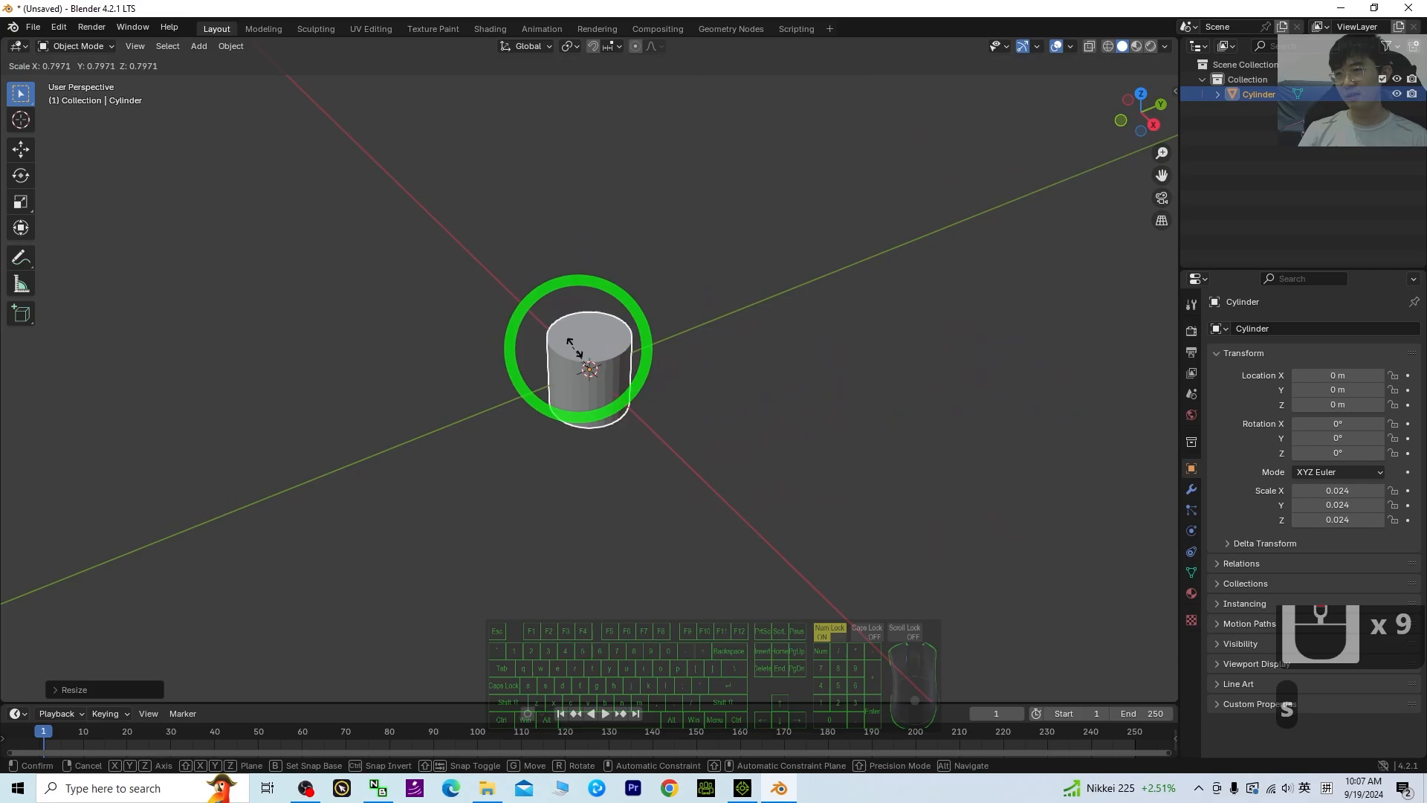
click(675, 352)
key(s)
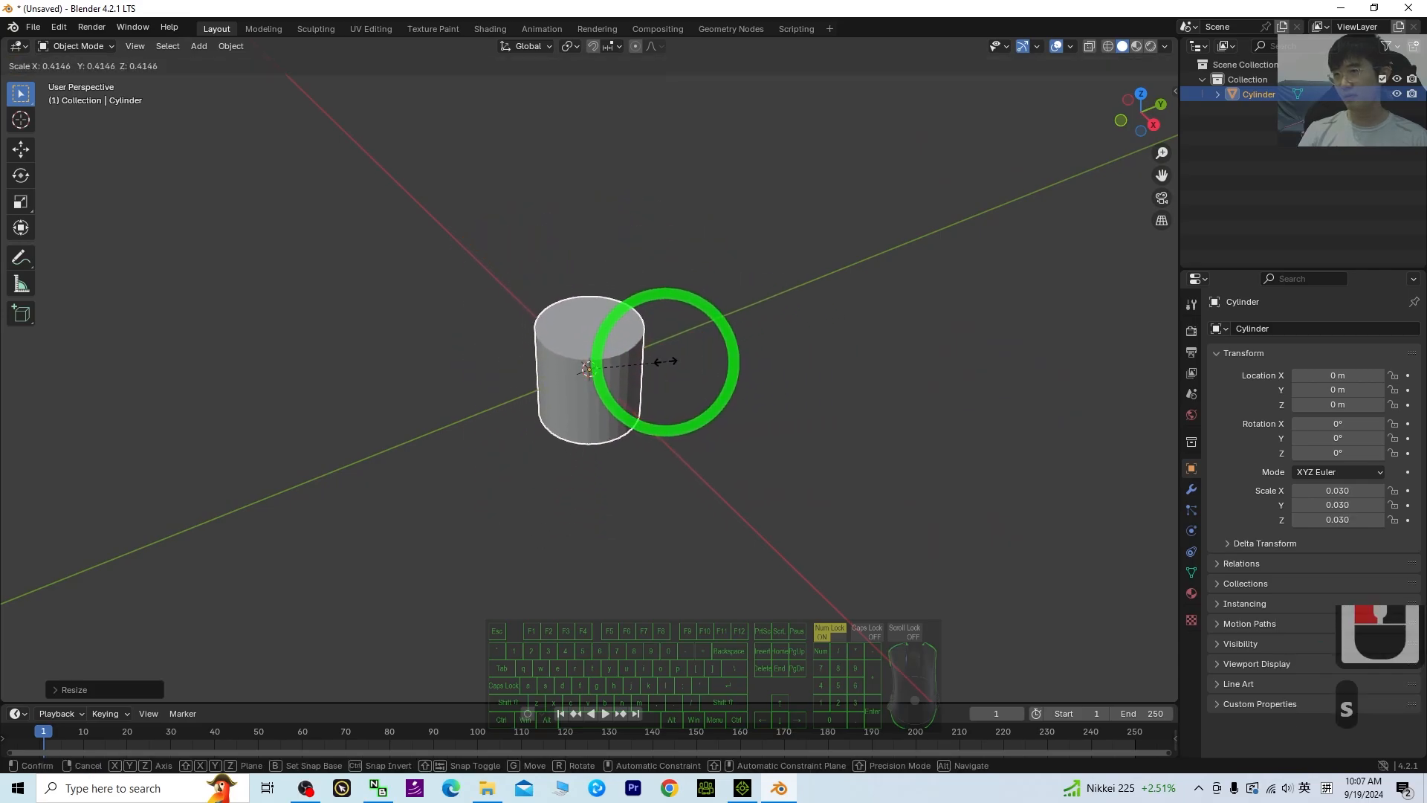
click(651, 362)
scroll(671, 373, down, 3)
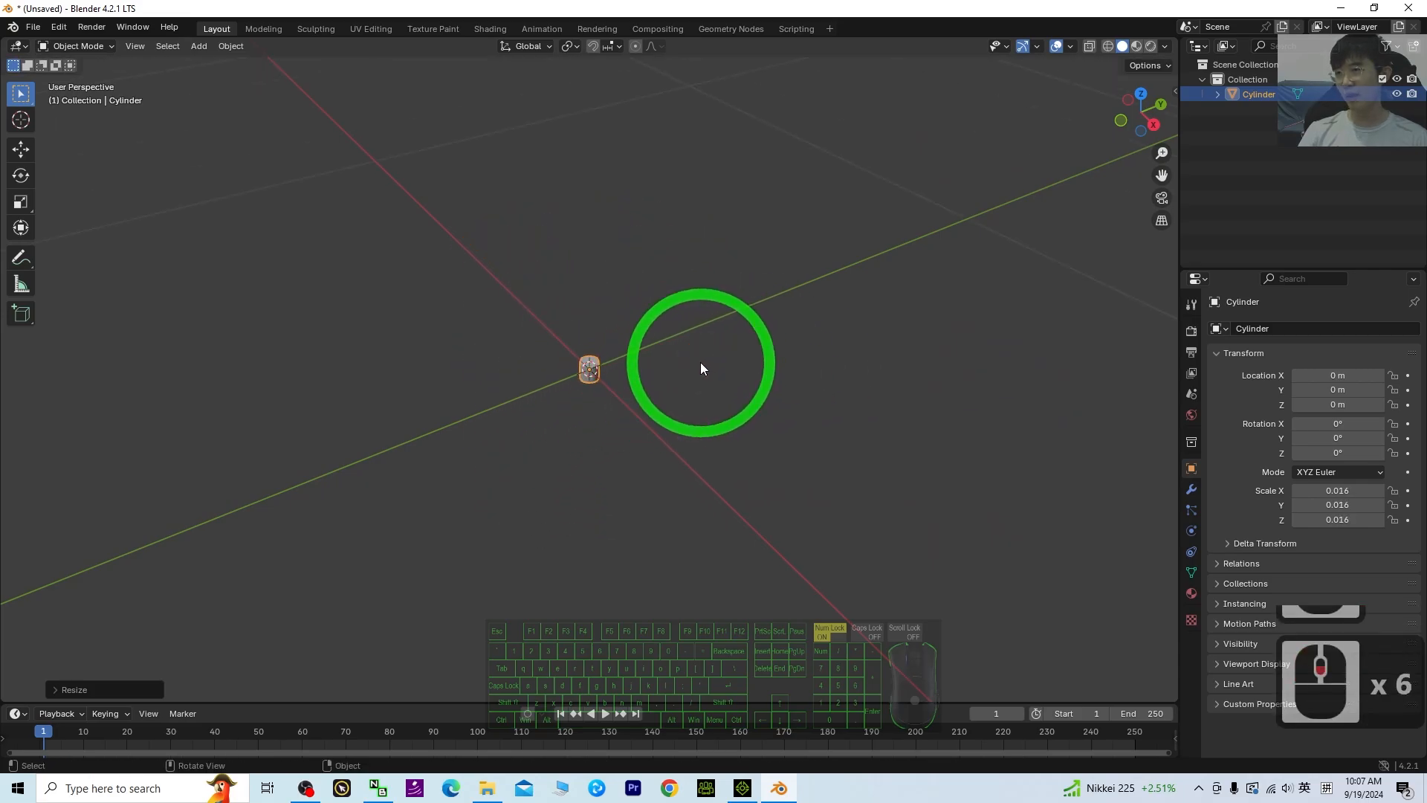
scroll(562, 228, up, 1)
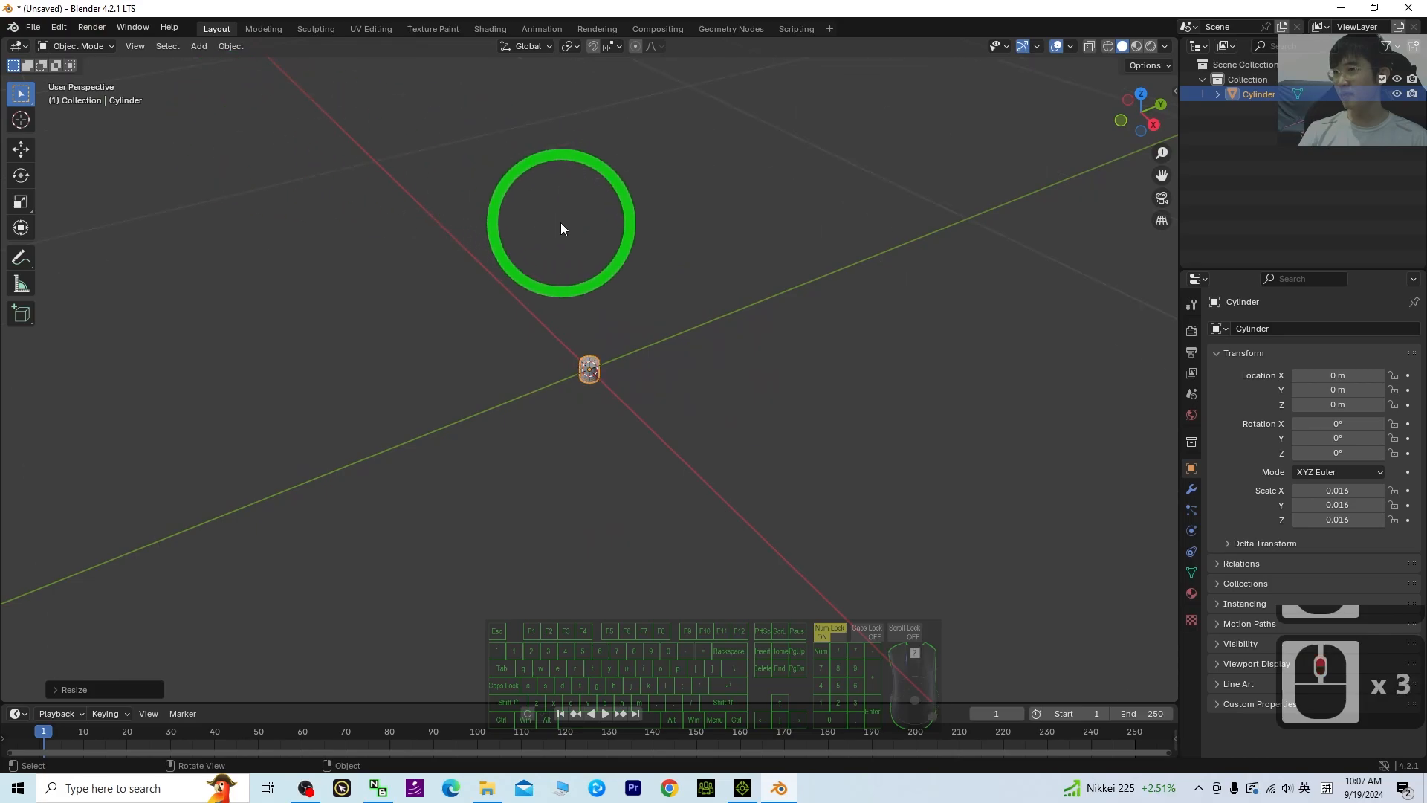
Step: Stretch the cylinder along Z with the Scale tool to about 0.966 to form a long thin rod
click(82, 47)
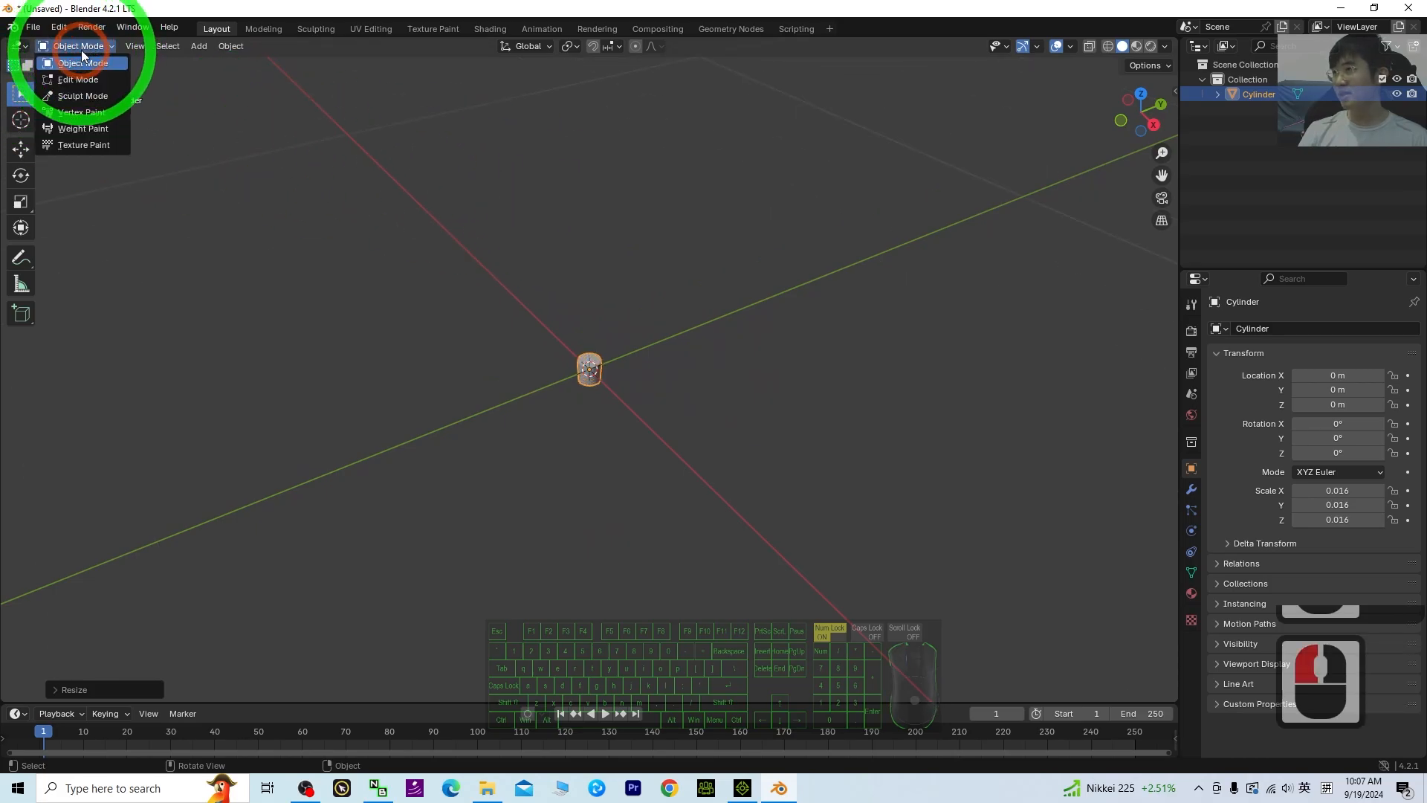
click(83, 61)
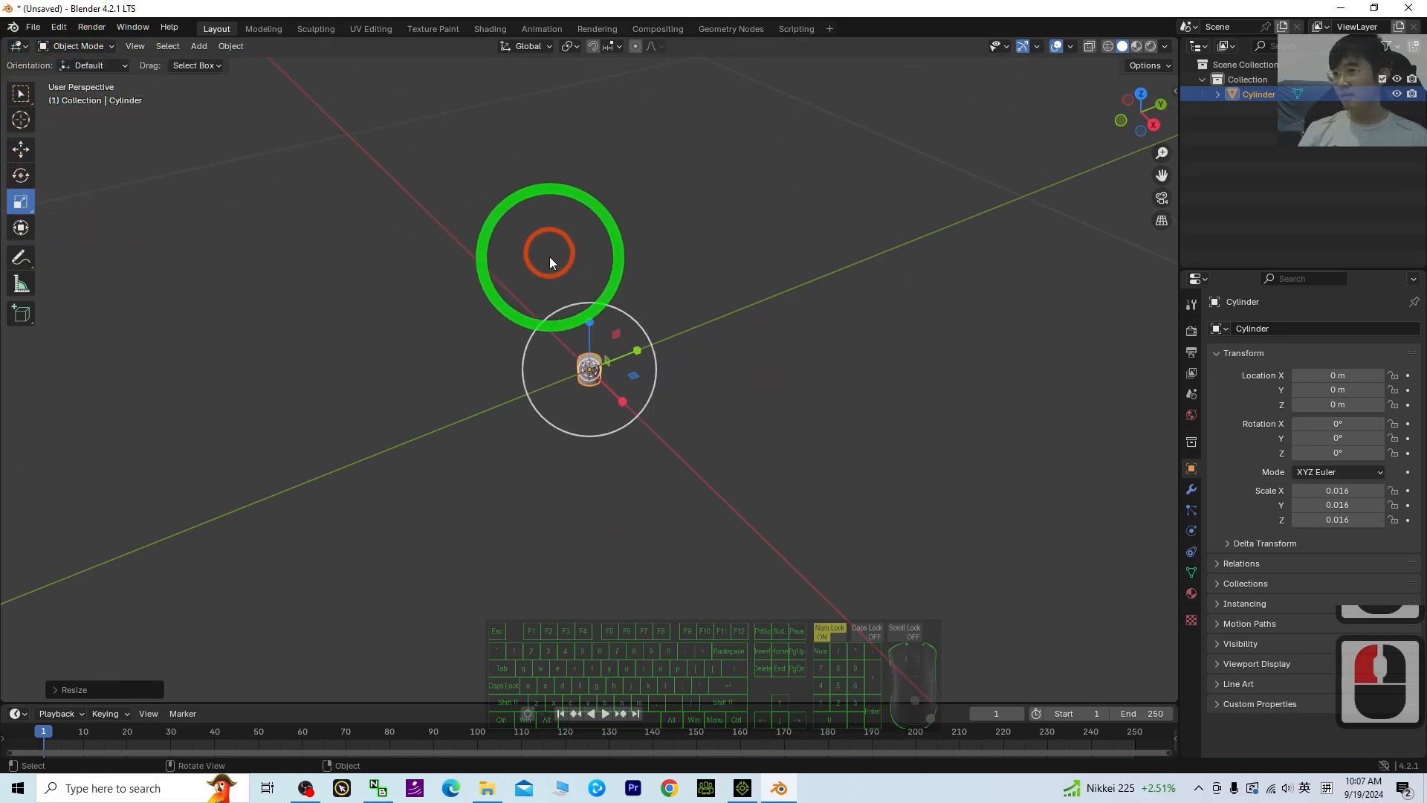
scroll(662, 314, down, 5)
drag(591, 321, 698, 445)
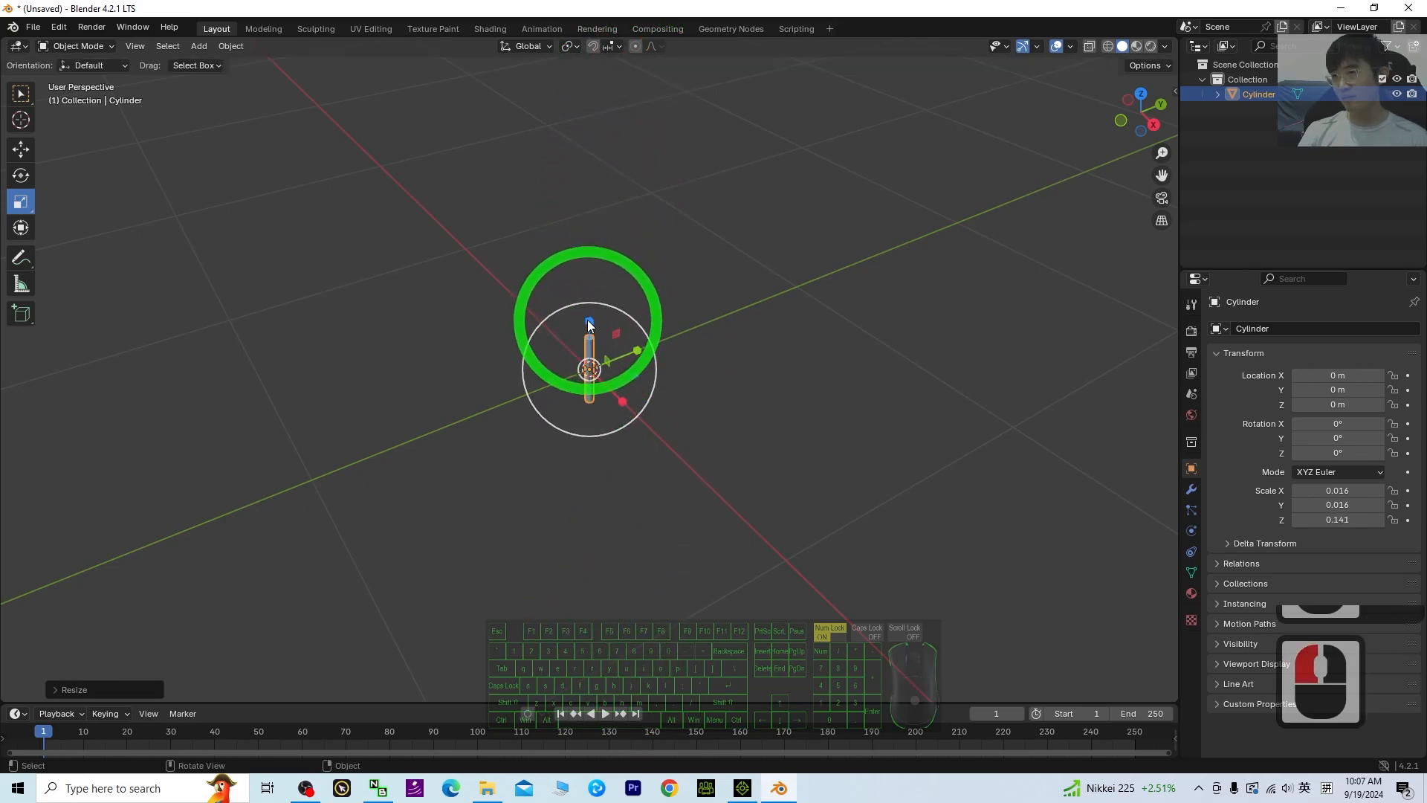
drag(590, 321, 773, 623)
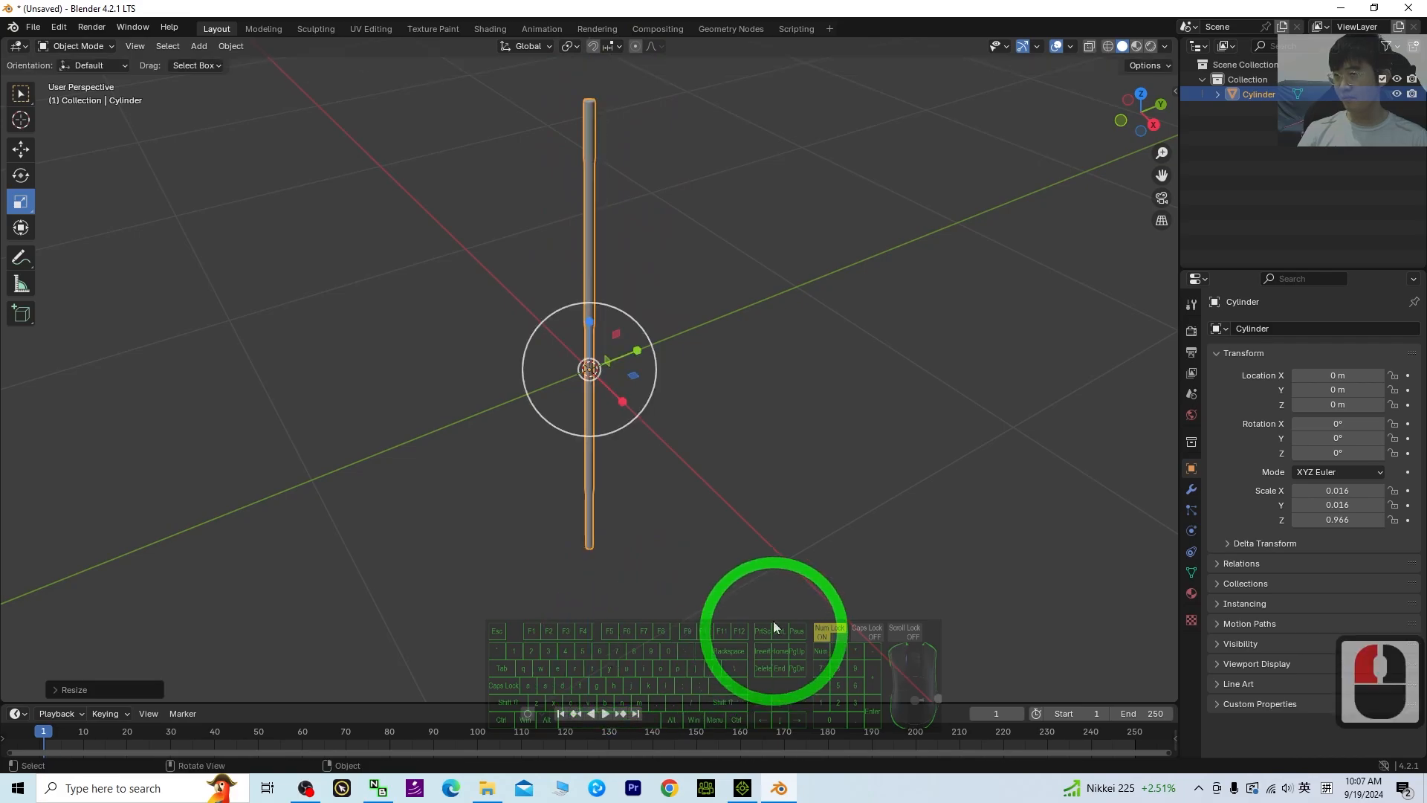
scroll(769, 623, up, 5)
scroll(717, 546, down, 5)
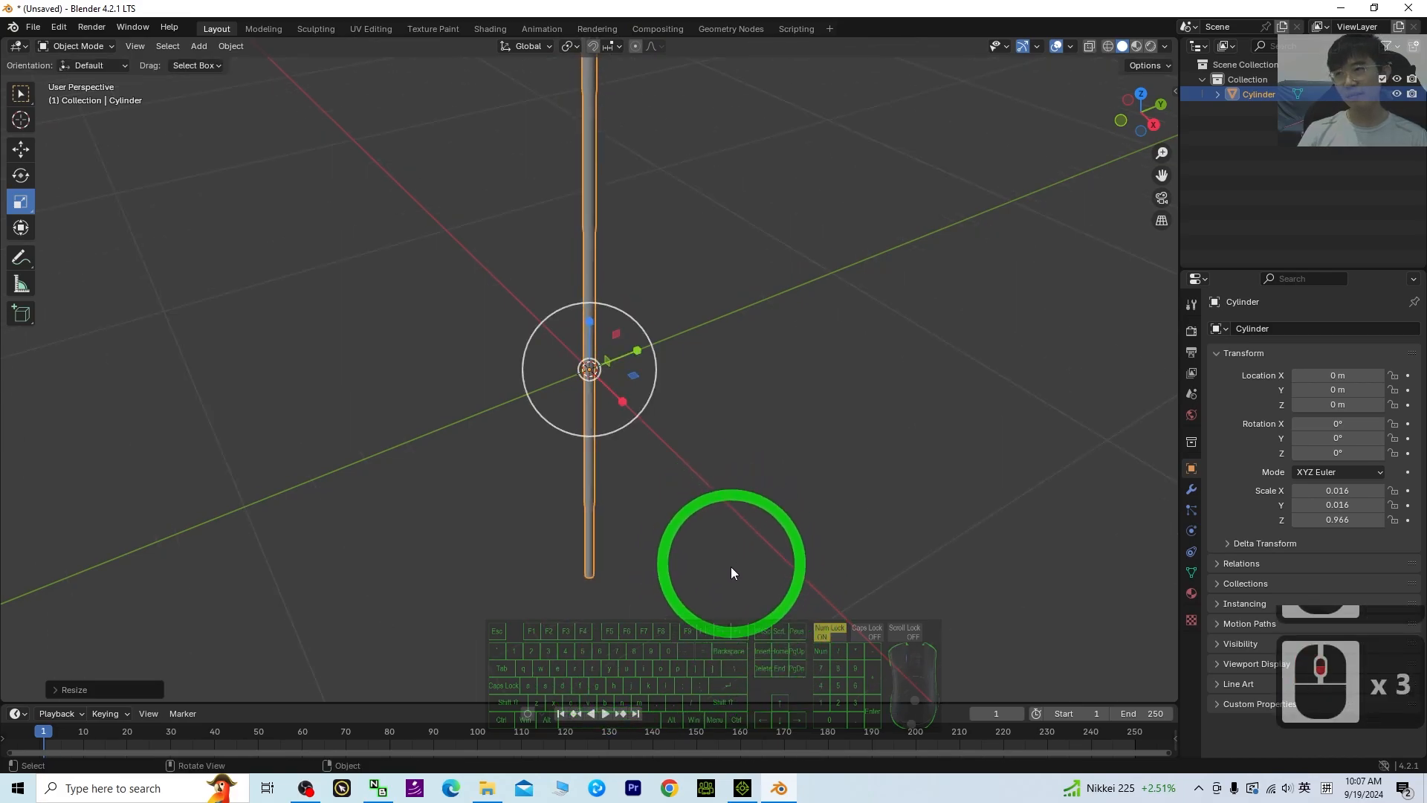
scroll(829, 373, up, 4)
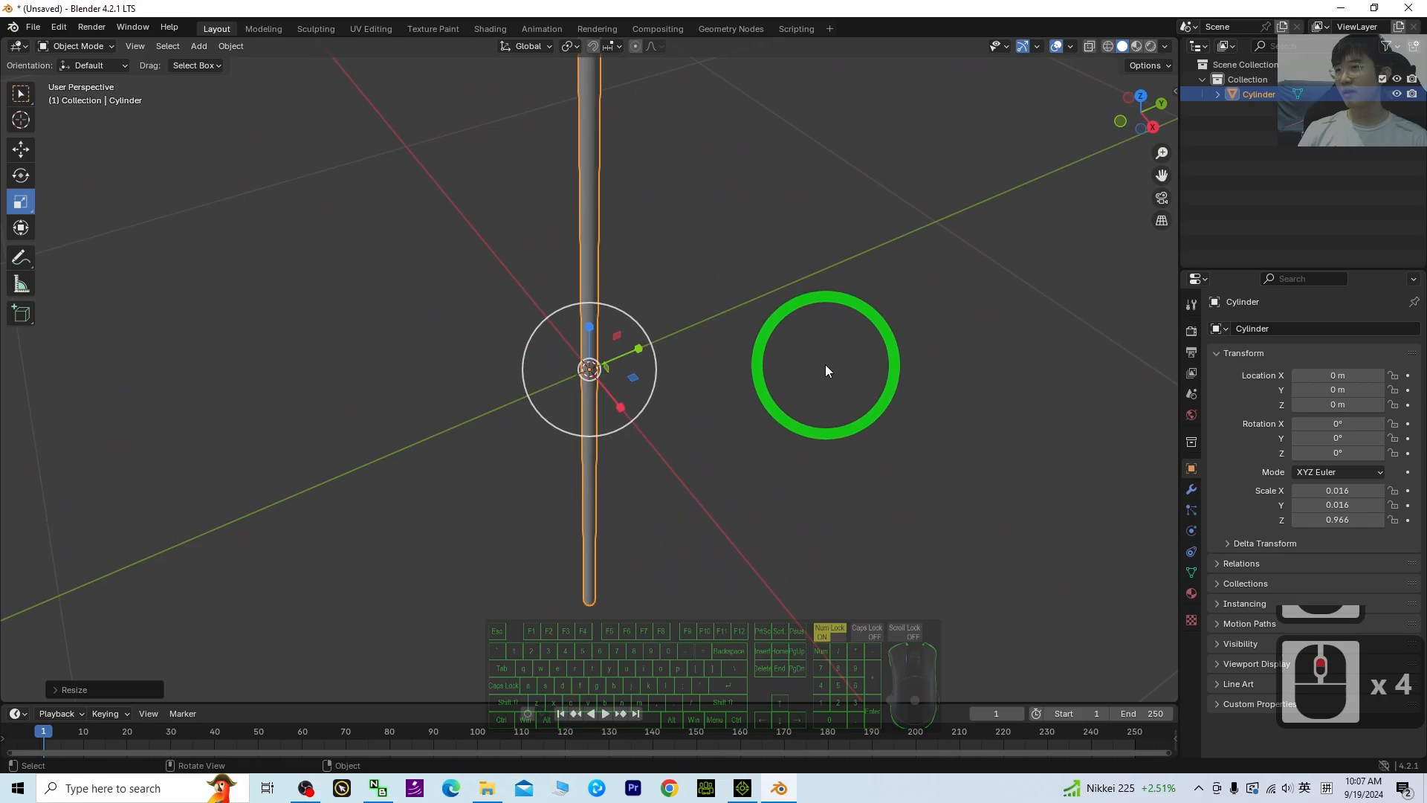
scroll(819, 354, down, 2)
mouse_move(819, 353)
shift+middle_down()
mouse_move(765, 436)
mouse_move(822, 513)
mouse_move(575, 232)
mouse_move(437, 209)
shift+middle_up()
click(78, 78)
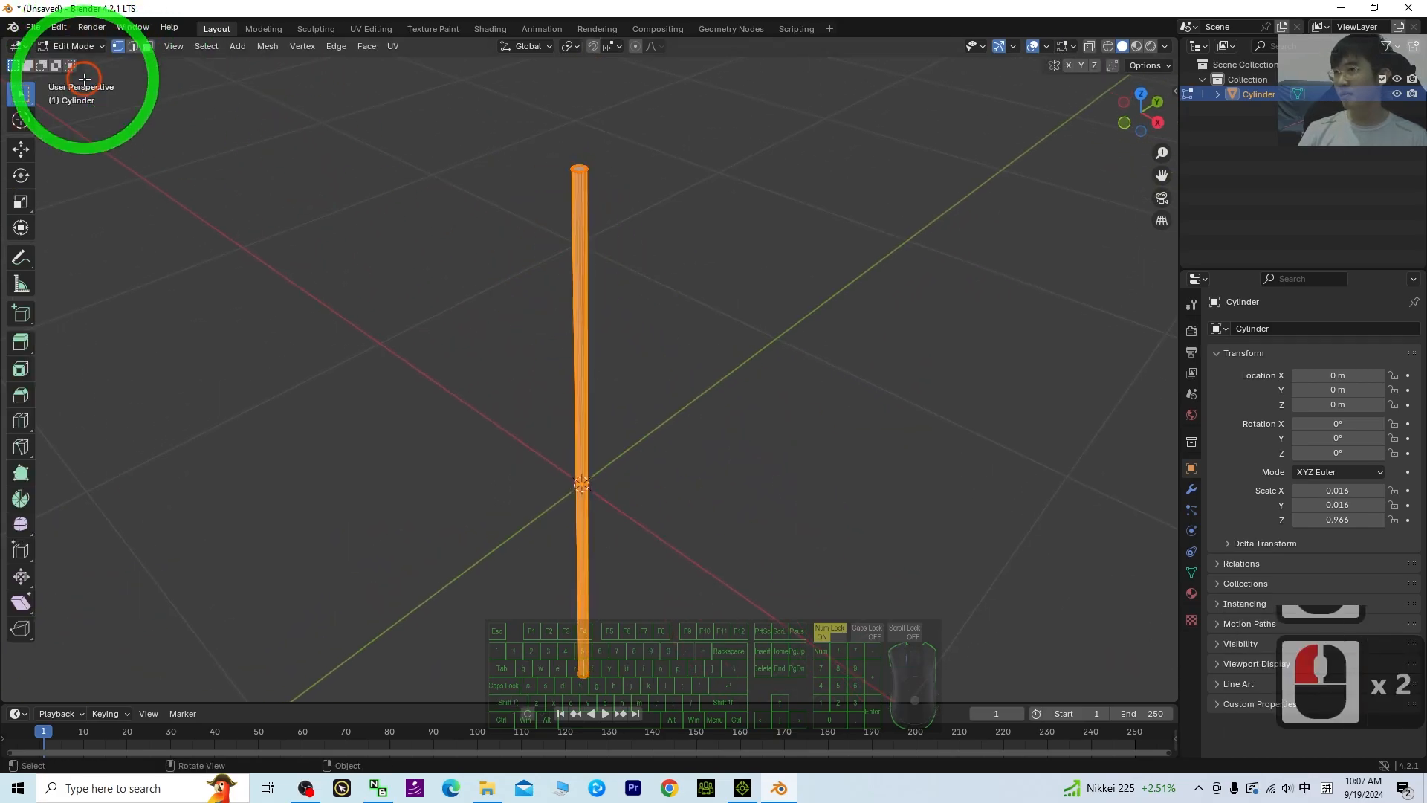
click(73, 39)
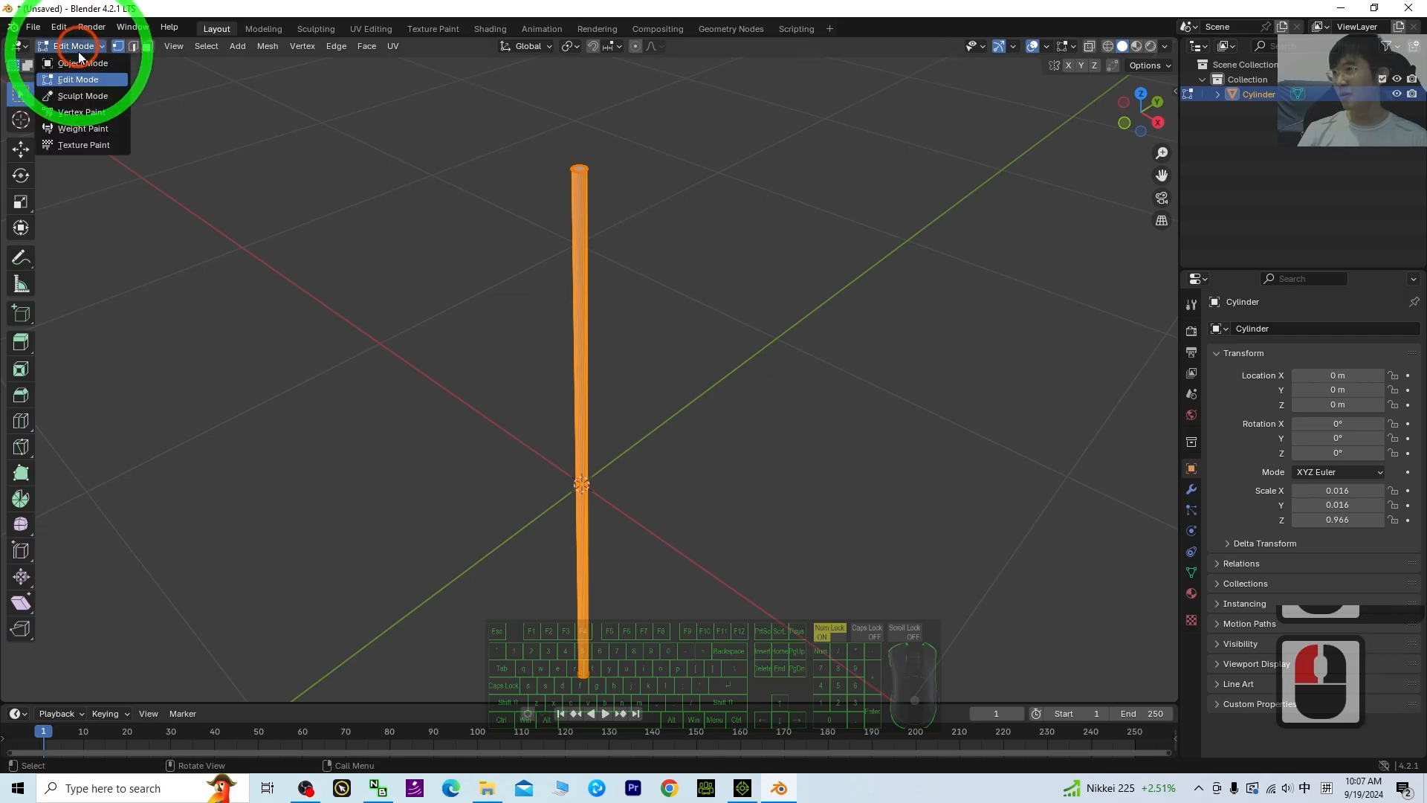
click(74, 60)
Step: Return the rod to Object Mode and apply all transforms to it
click(729, 373)
click(632, 308)
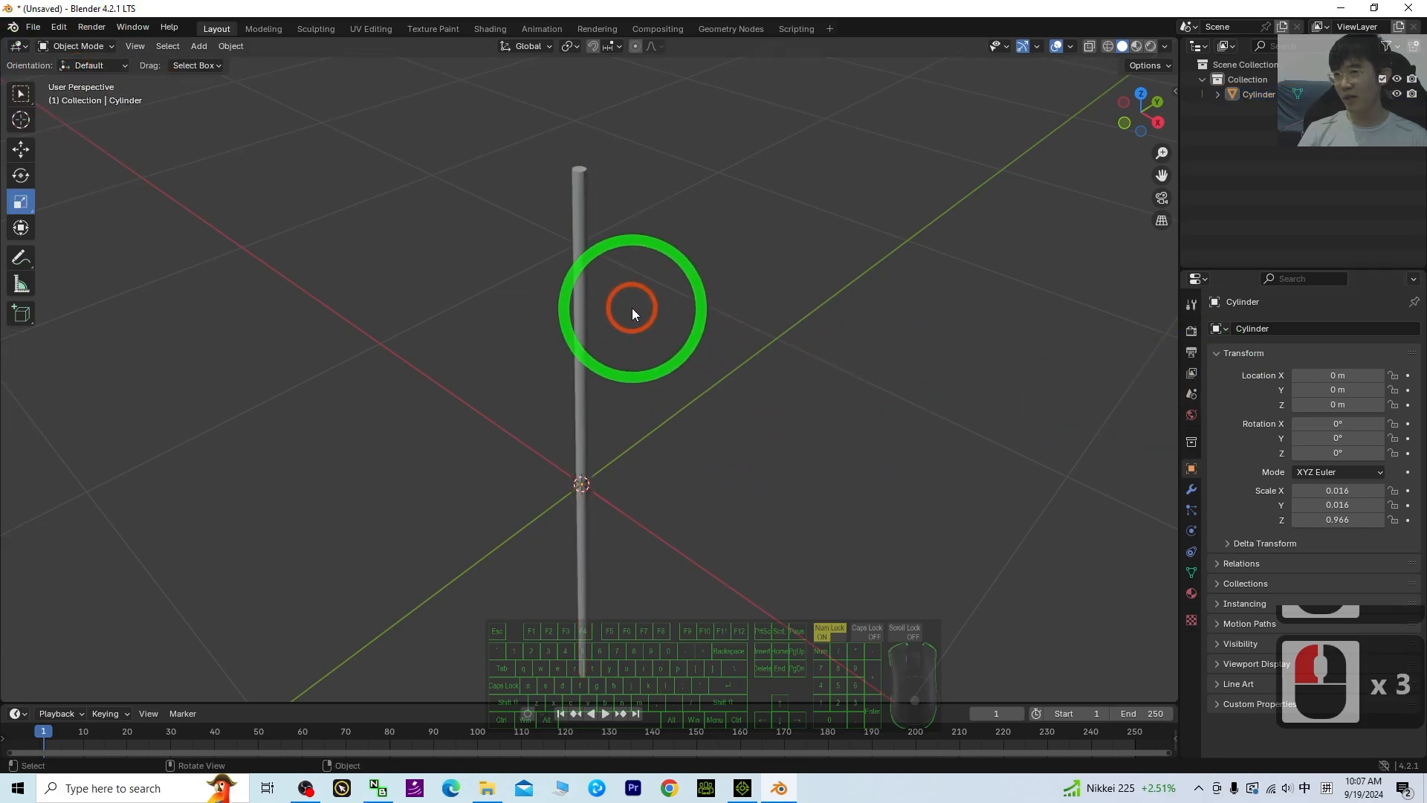
click(582, 297)
scroll(675, 366, up, 2)
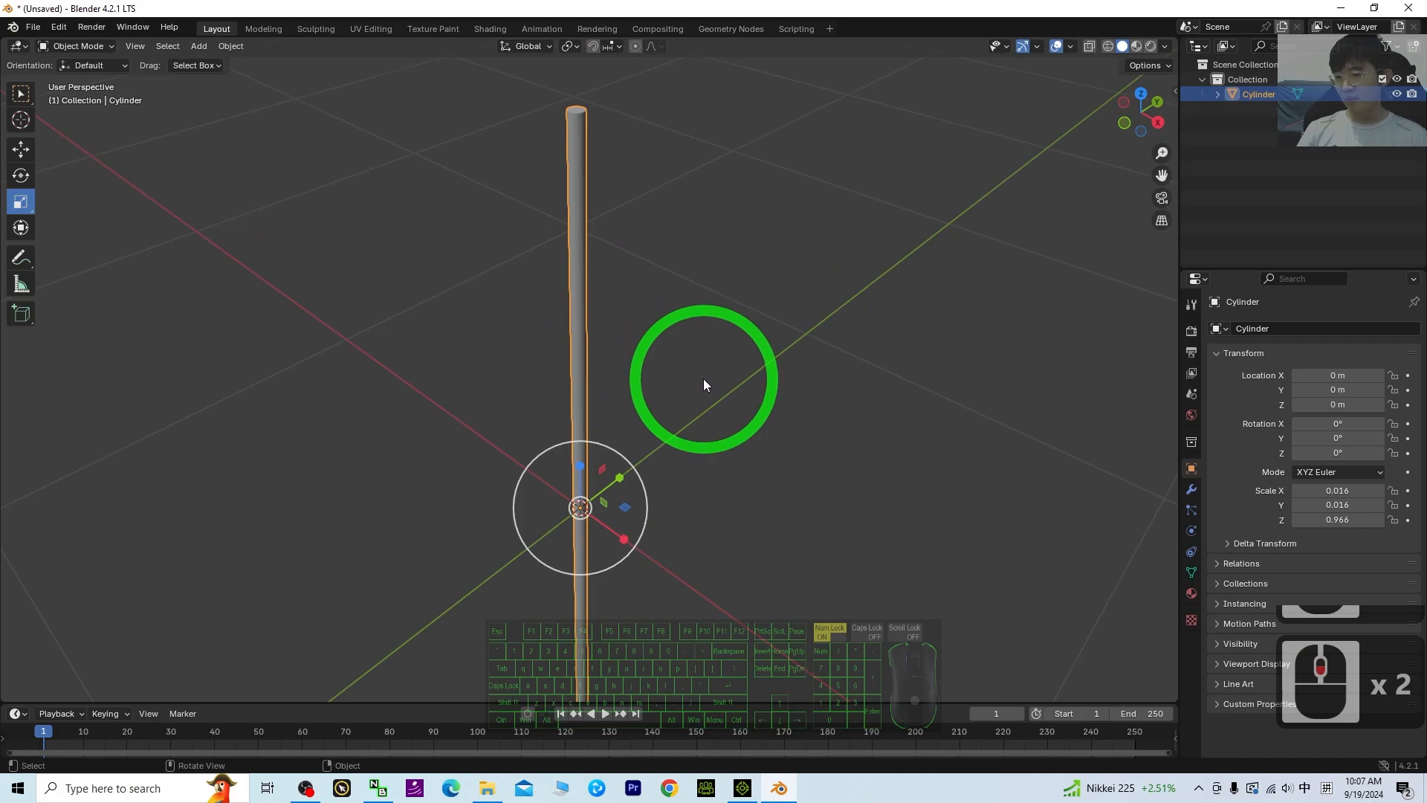
key(ctrl+a)
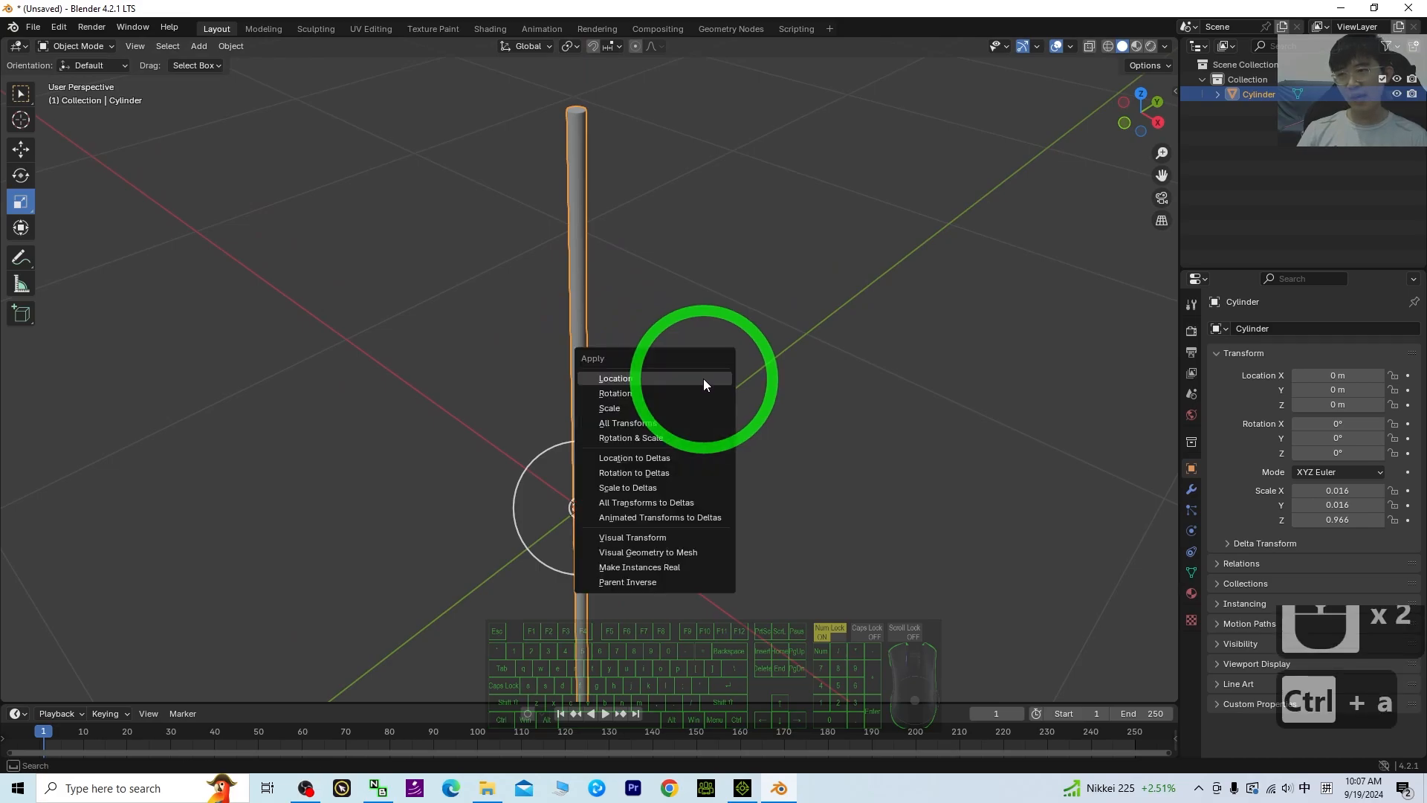
click(640, 424)
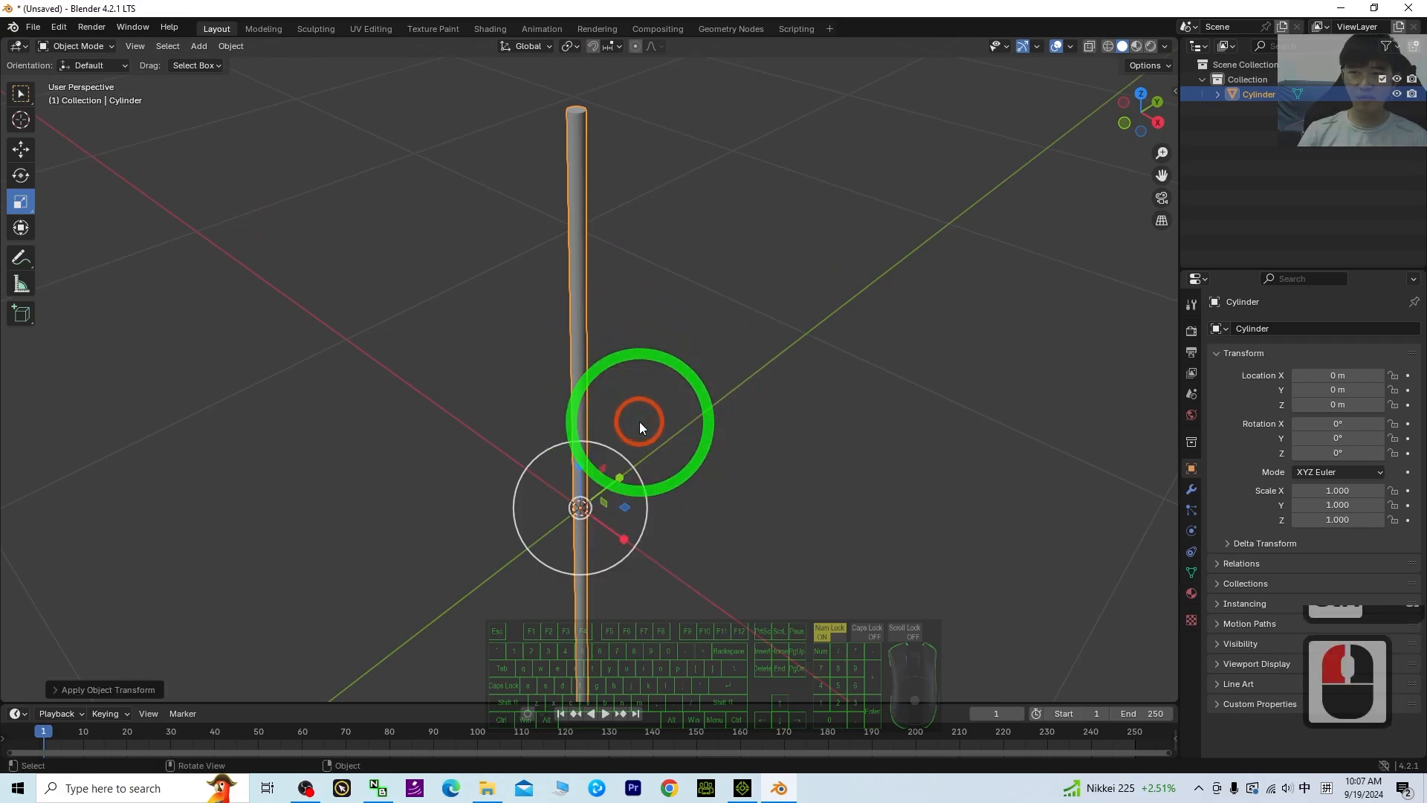
Step: Enter Edit Mode on the rod and add a loop cut across its length with the Loop Cut tool
click(92, 49)
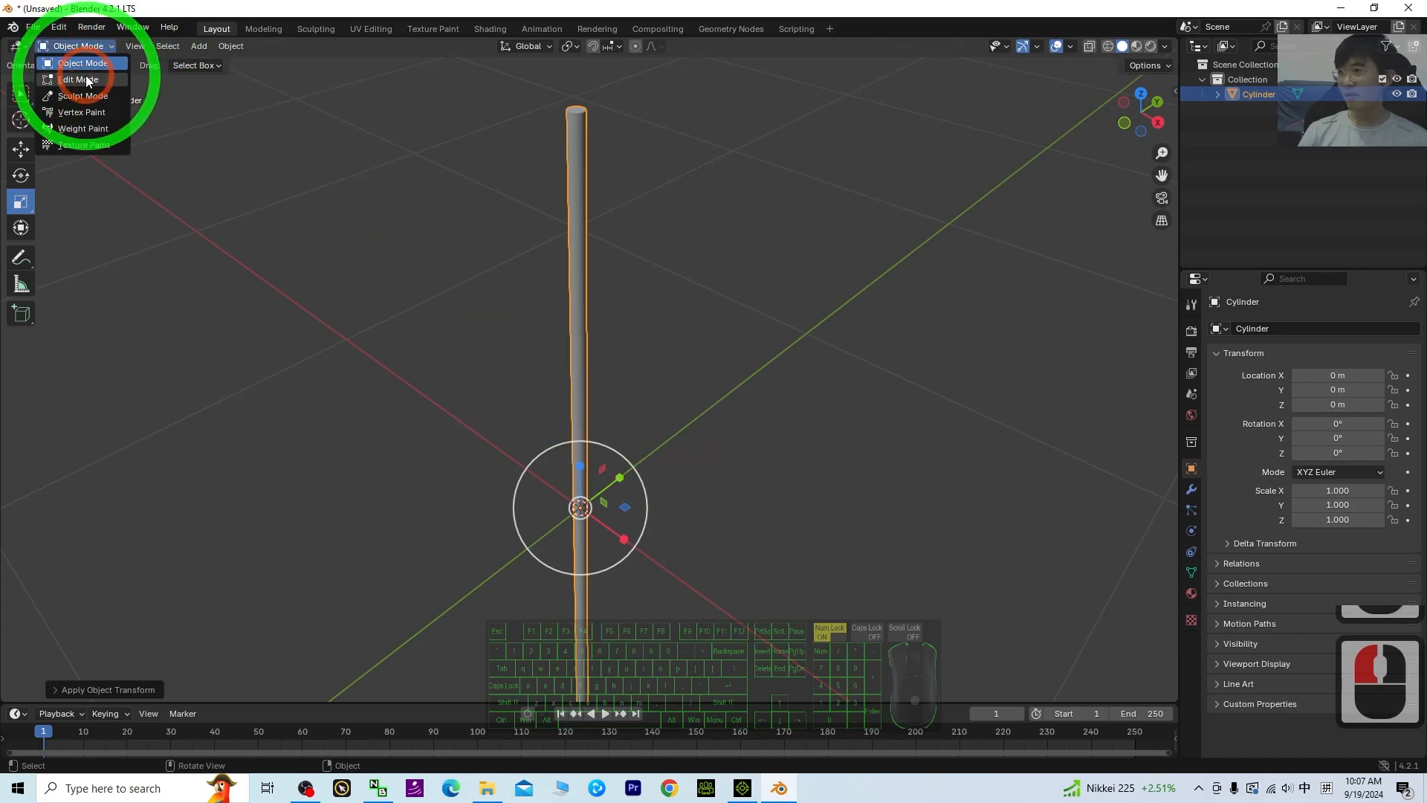
click(88, 80)
scroll(835, 405, up, 5)
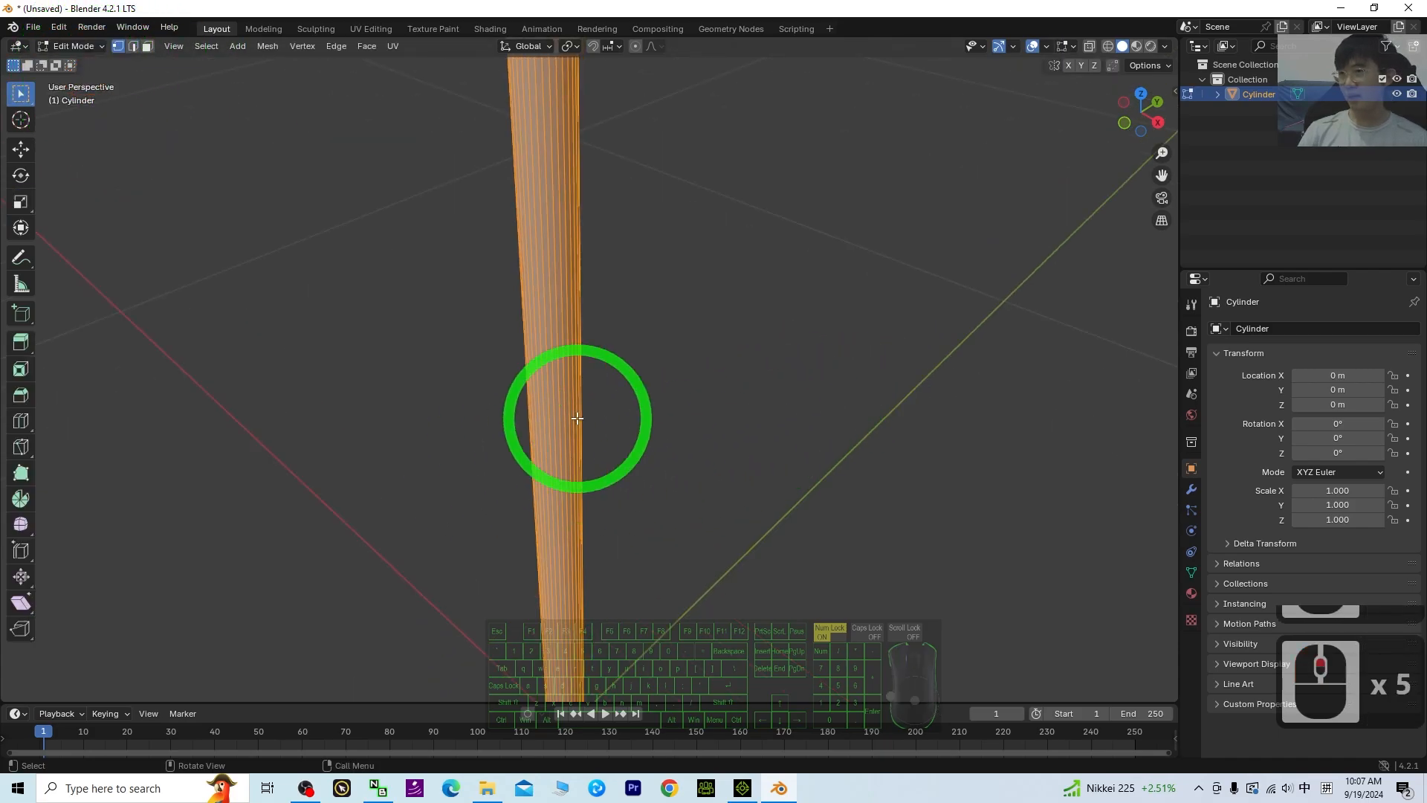
scroll(573, 428, down, 5)
click(28, 425)
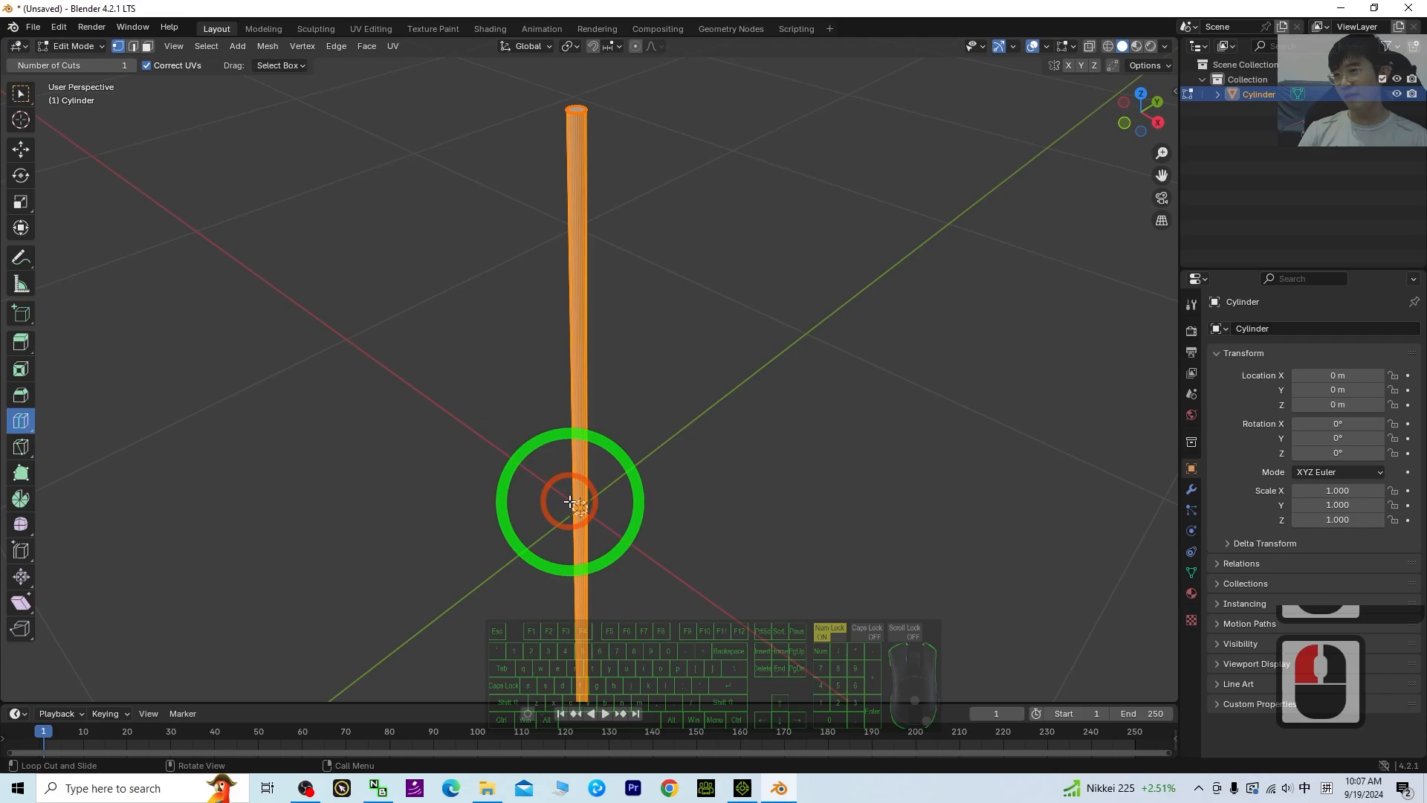
scroll(695, 508, up, 4)
scroll(660, 503, down, 3)
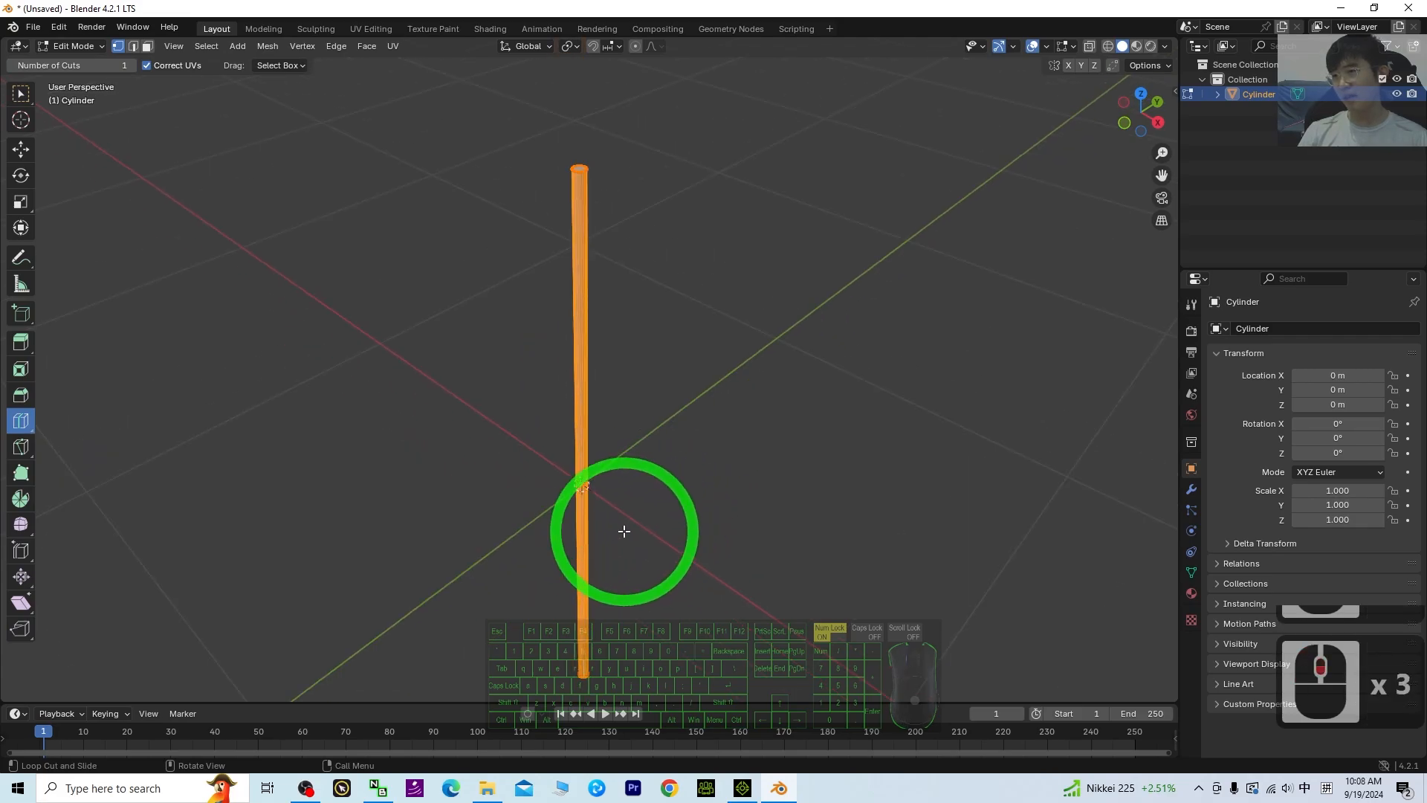
scroll(625, 528, up, 4)
middle_drag(663, 599, 694, 549)
scroll(710, 565, up, 3)
scroll(685, 647, up, 1)
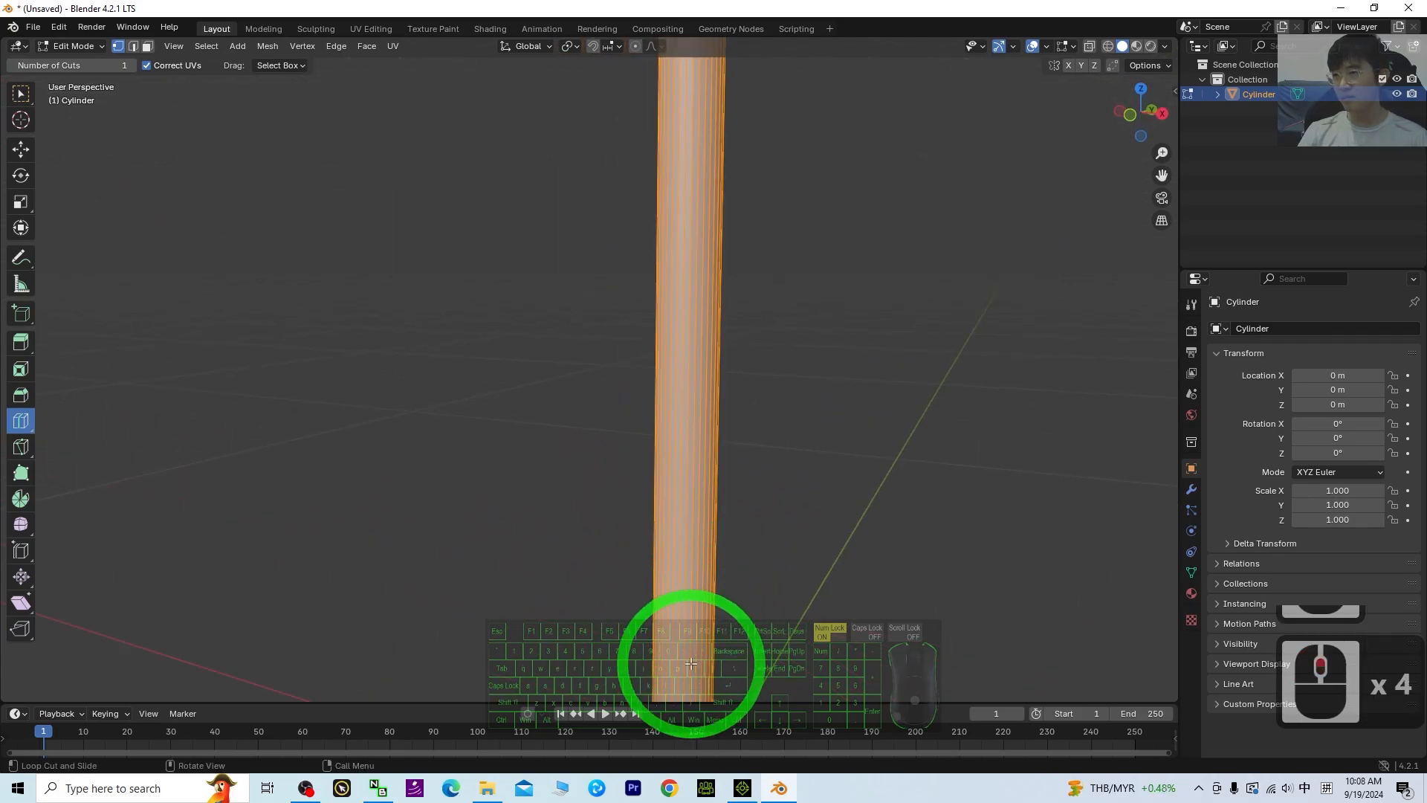
scroll(701, 573, down, 4)
scroll(652, 560, up, 2)
click(788, 612)
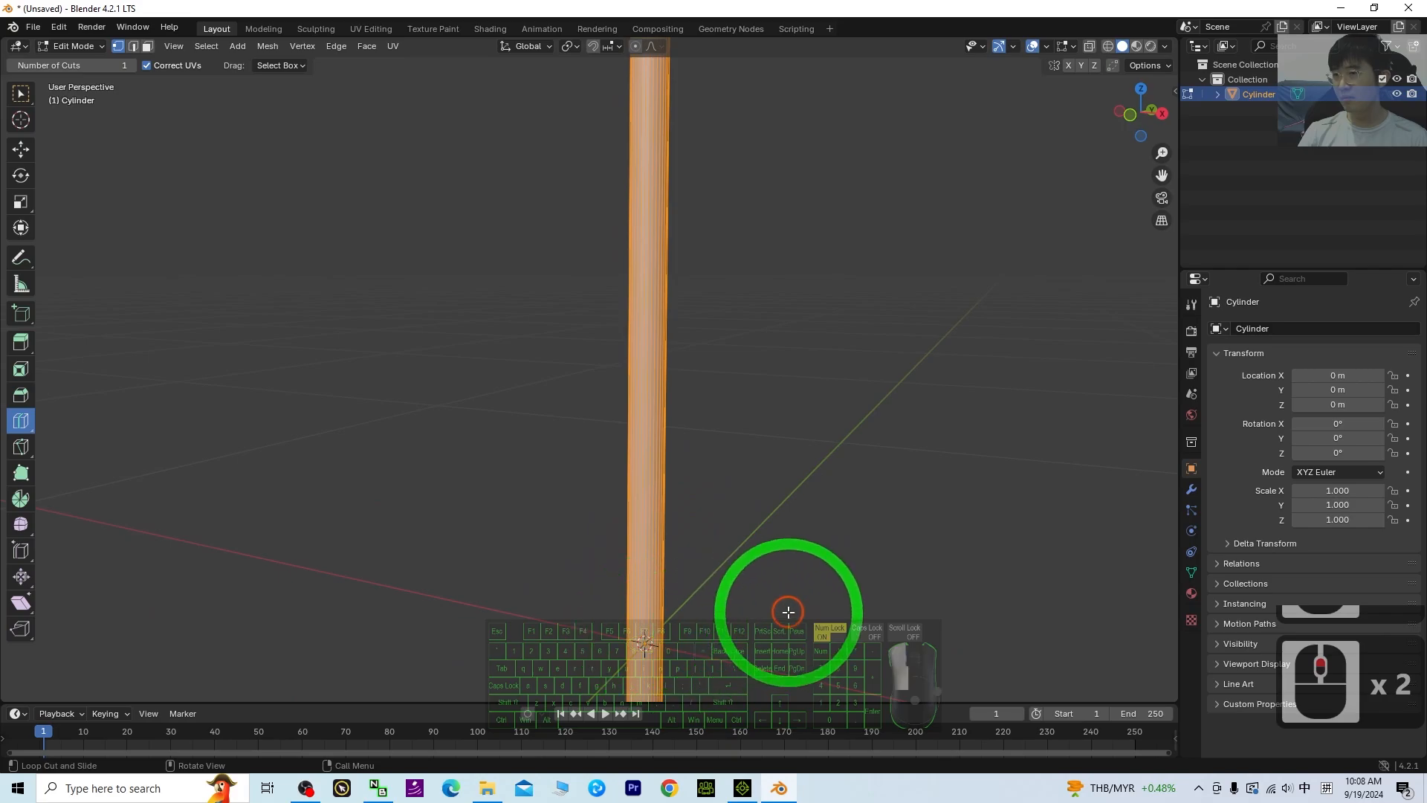
scroll(624, 595, down, 2)
scroll(765, 541, down, 1)
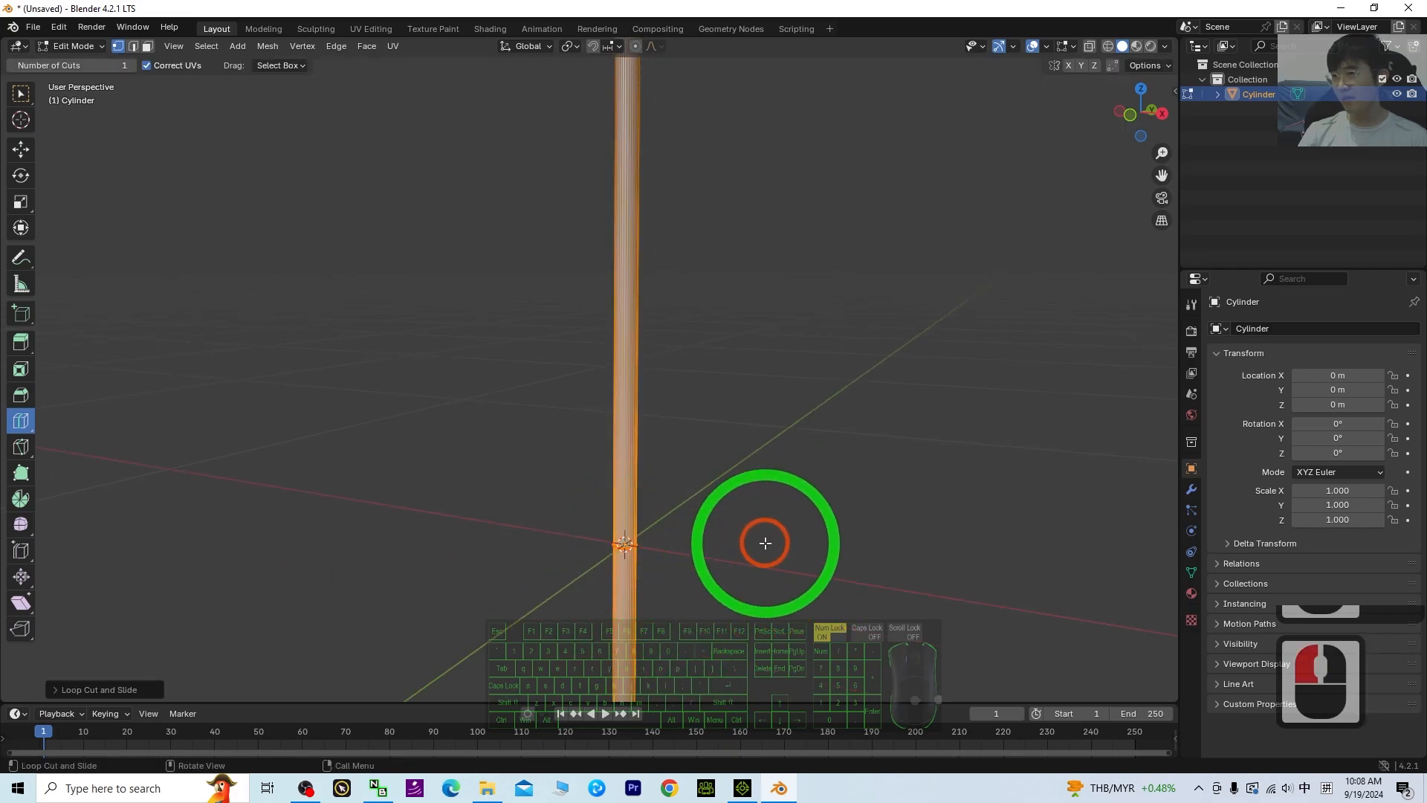
Step: Set the loop cut's number of cuts to 100 along the rod
click(110, 687)
drag(160, 555, 336, 552)
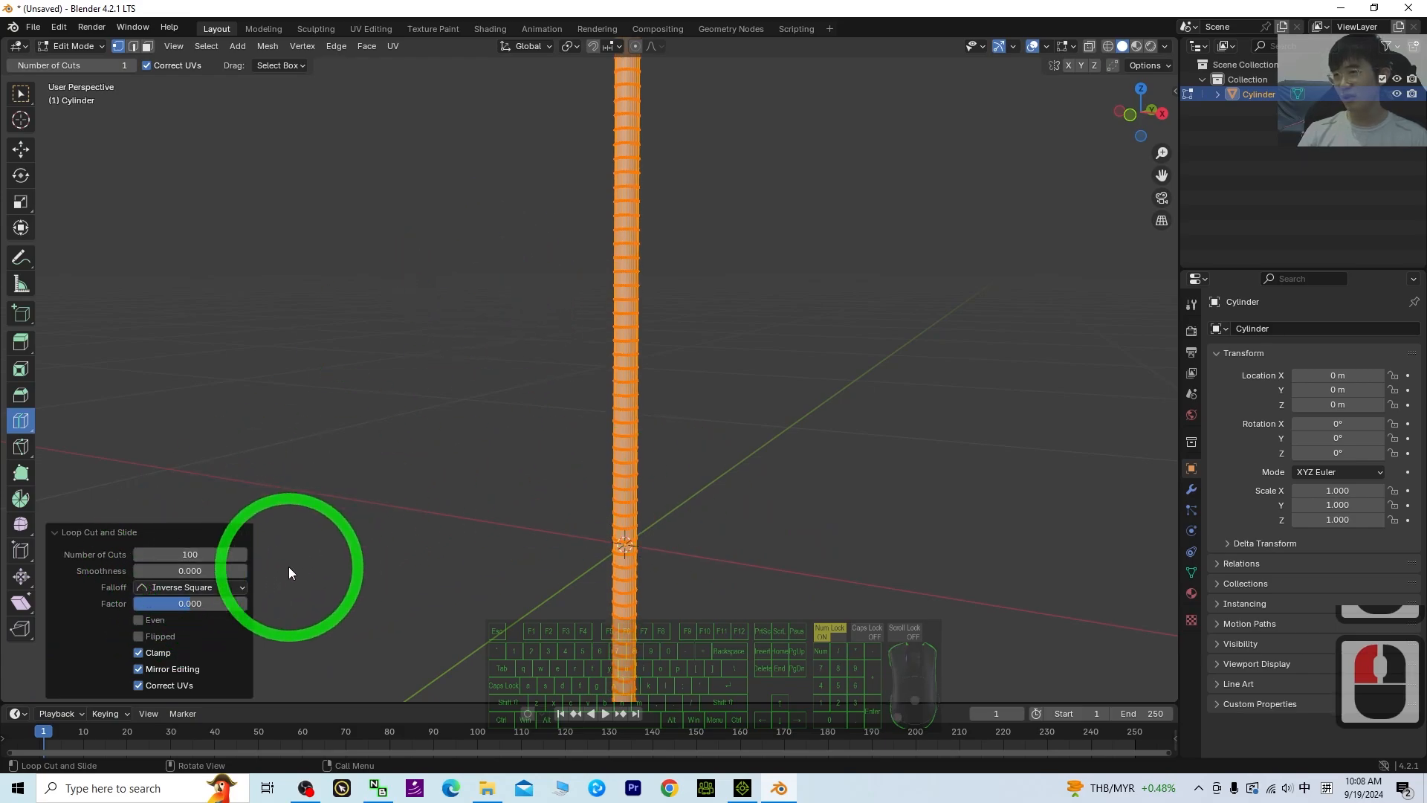
drag(209, 557, 318, 548)
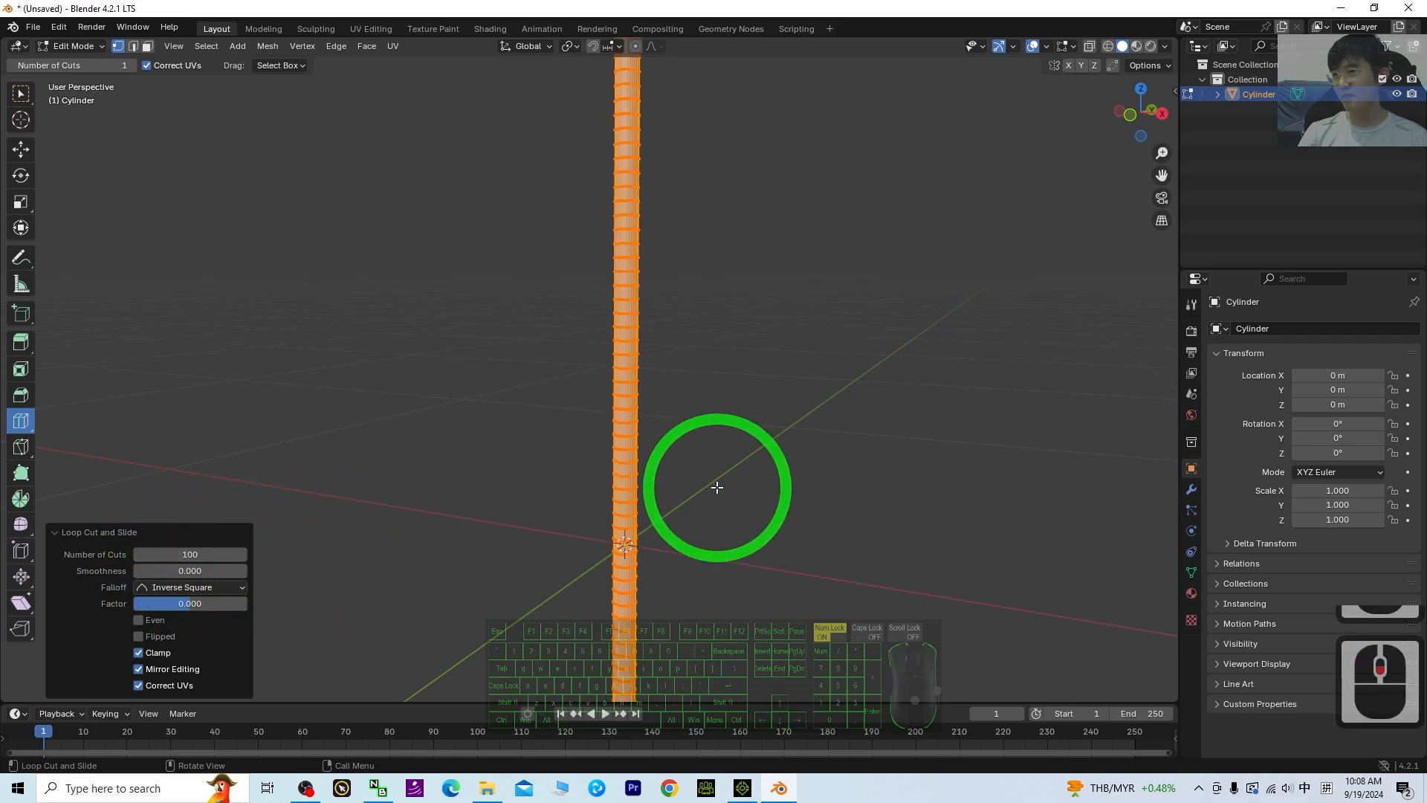
Step: Deselect the mesh and examine the spacing of the edge loops along the rod
scroll(783, 364, down, 4)
middle_drag(783, 363, 780, 417)
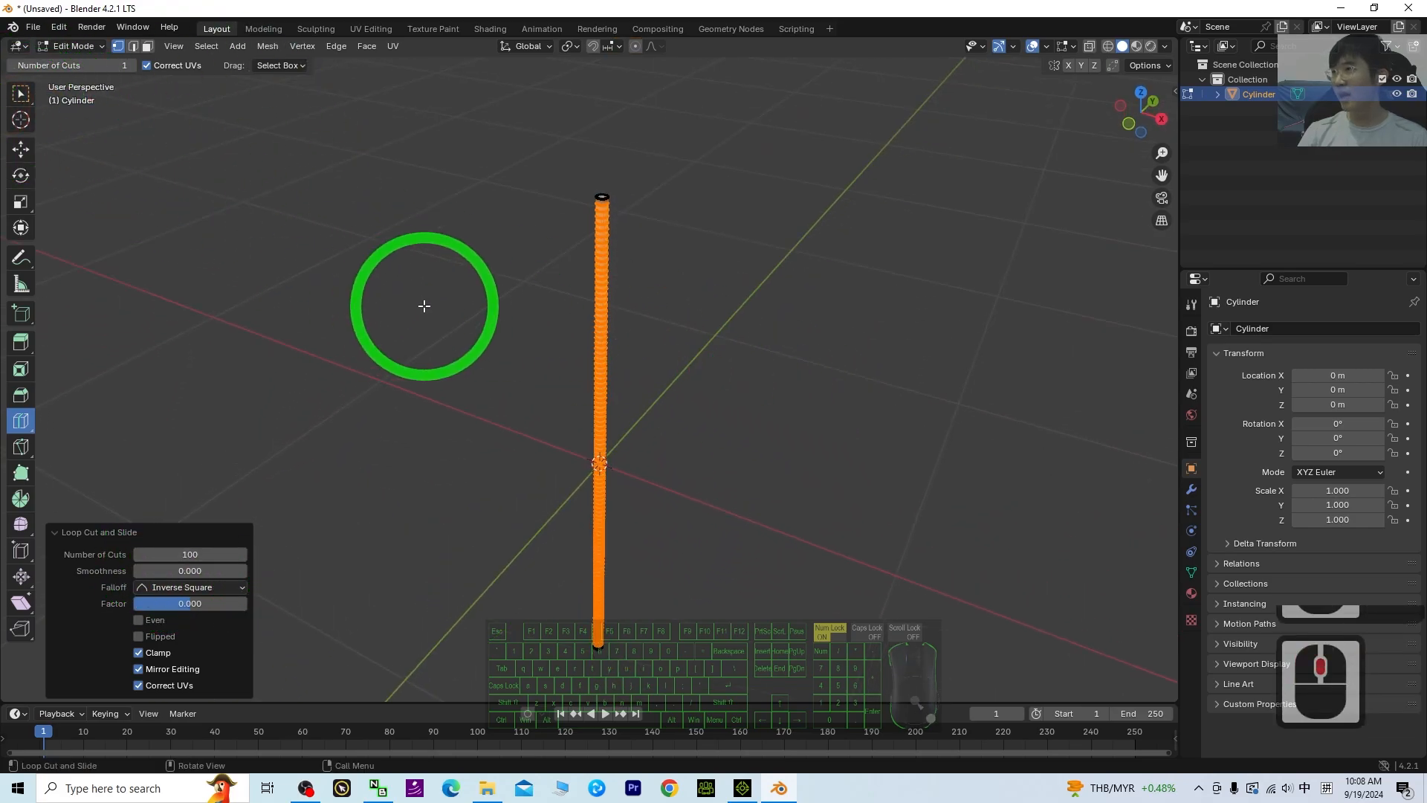
click(19, 93)
click(357, 244)
scroll(436, 312, up, 9)
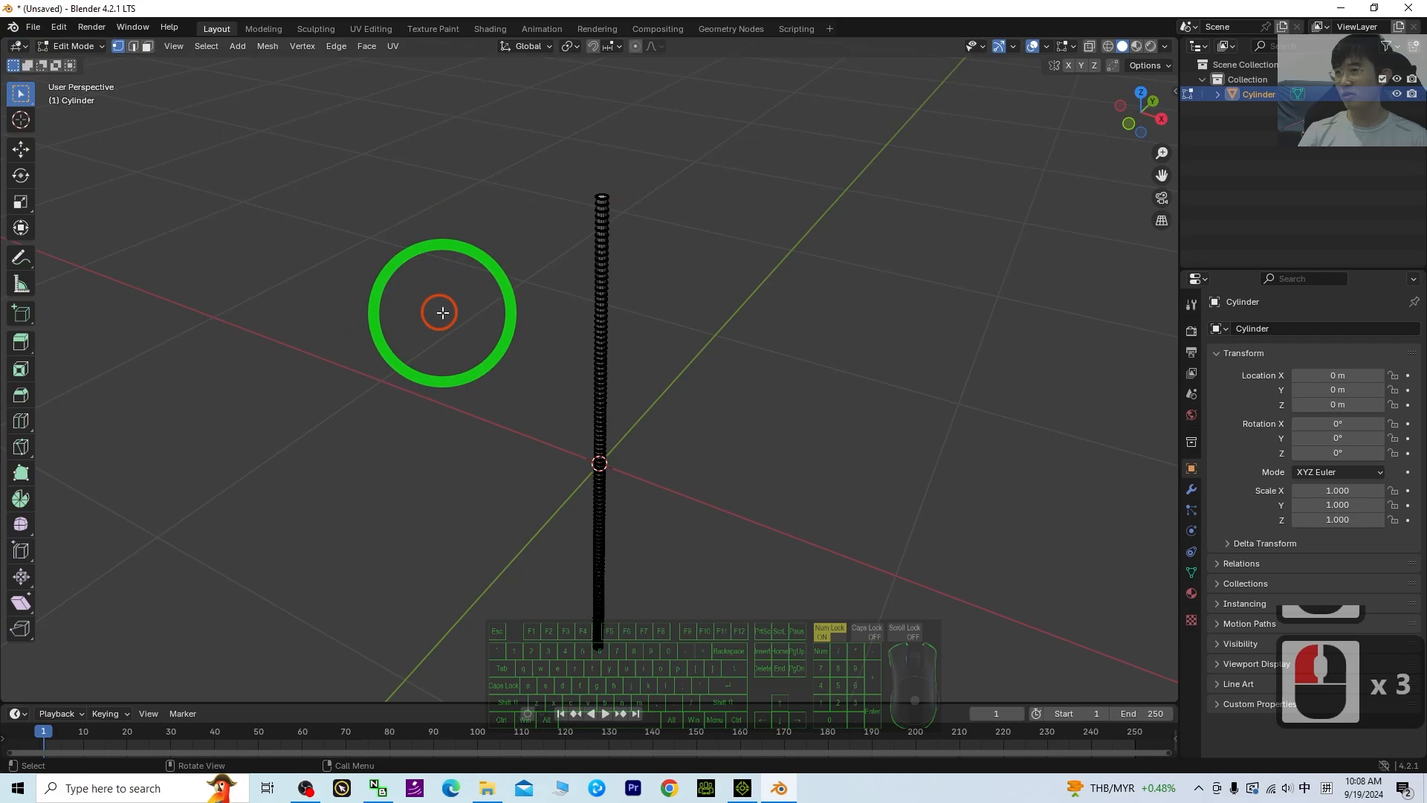
scroll(718, 343, down, 2)
scroll(758, 369, up, 3)
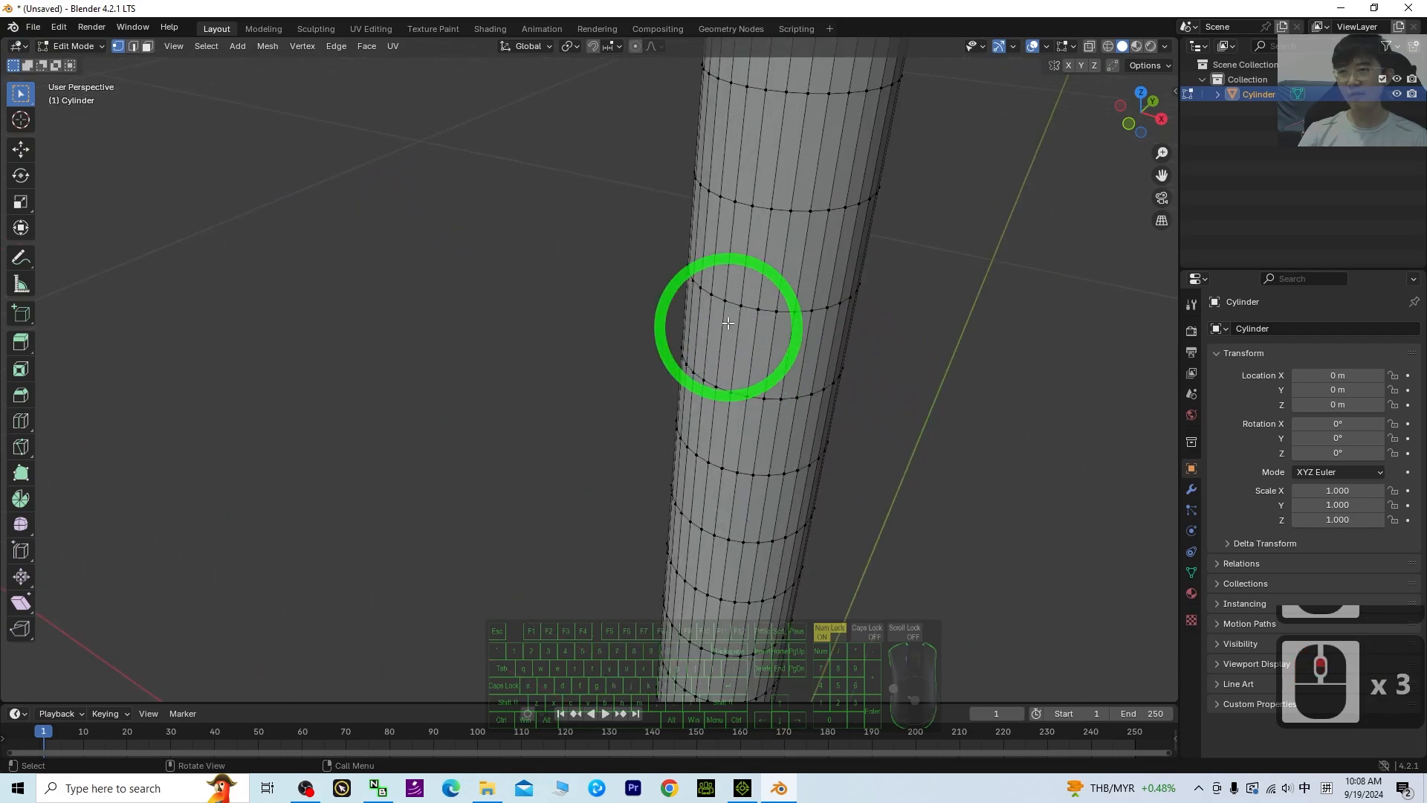
middle_drag(934, 436, 903, 392)
scroll(689, 414, down, 8)
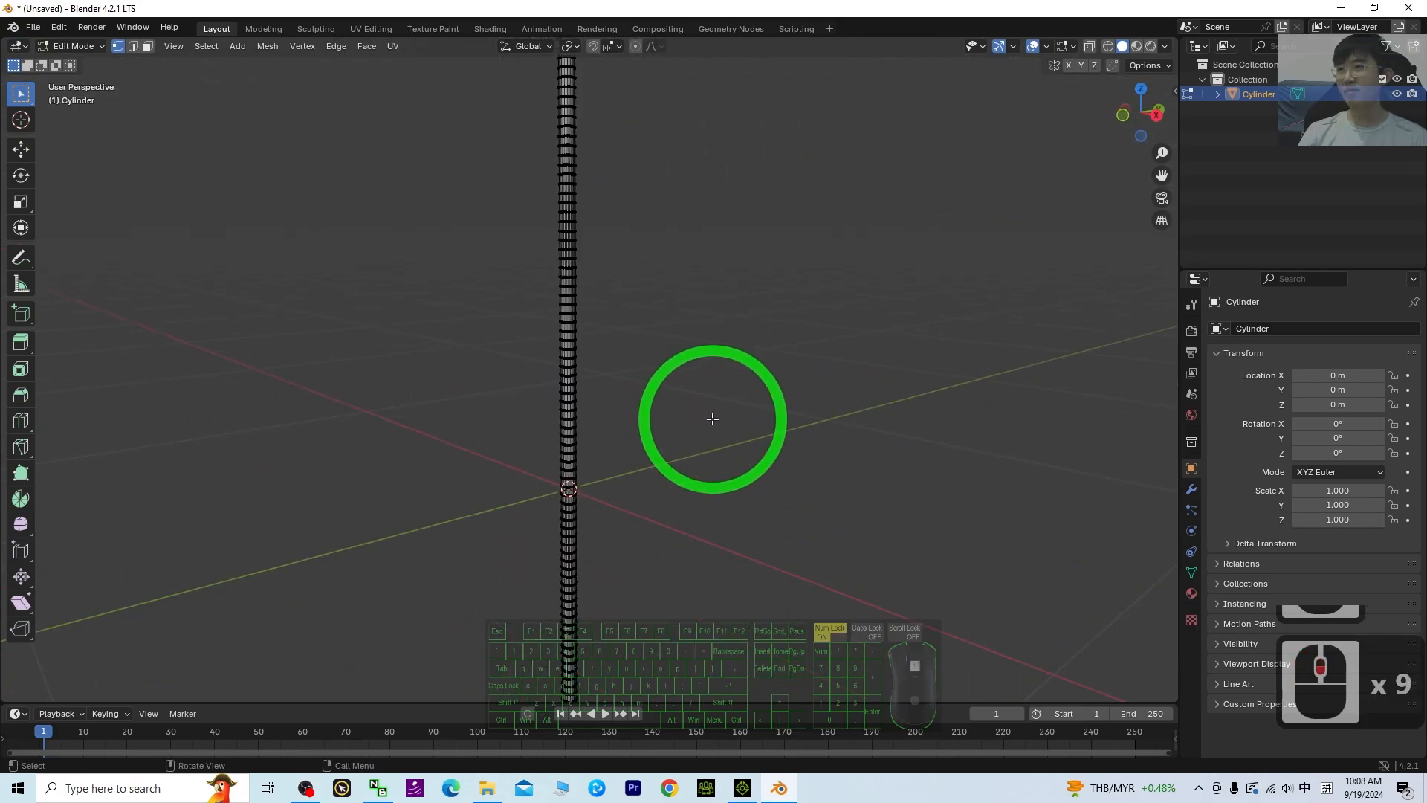
Step: Return to Object Mode and add an armature at the scene origin
click(100, 48)
click(78, 64)
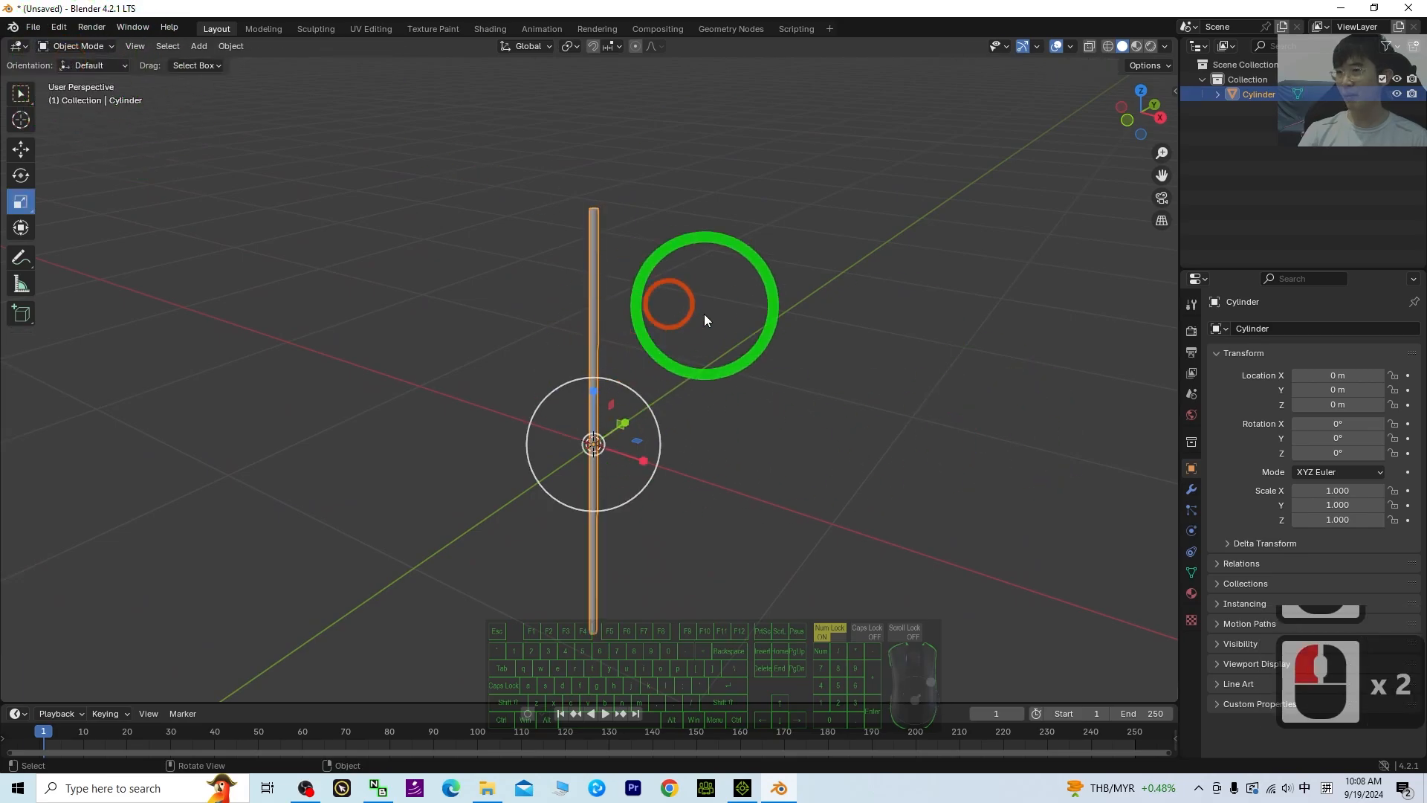
click(199, 47)
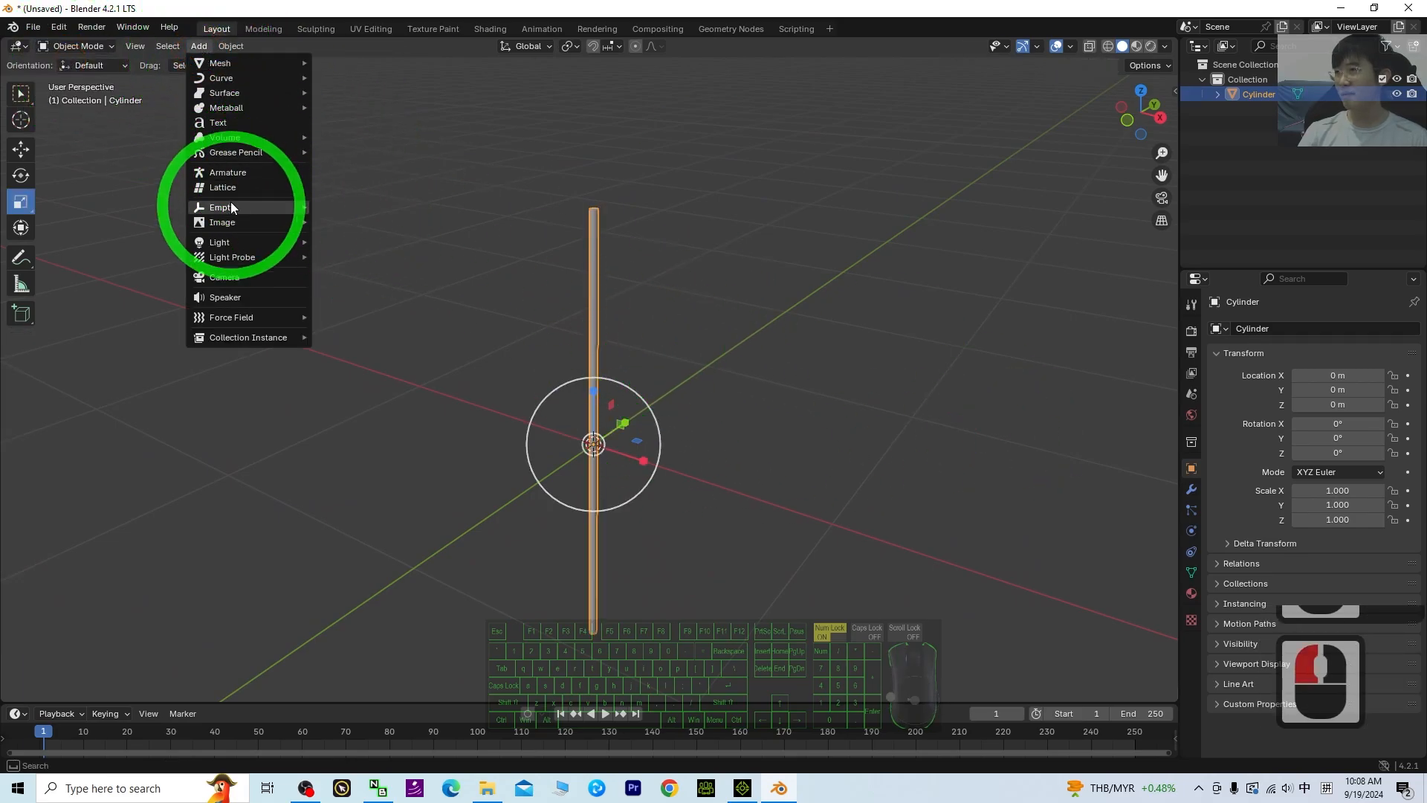
click(228, 172)
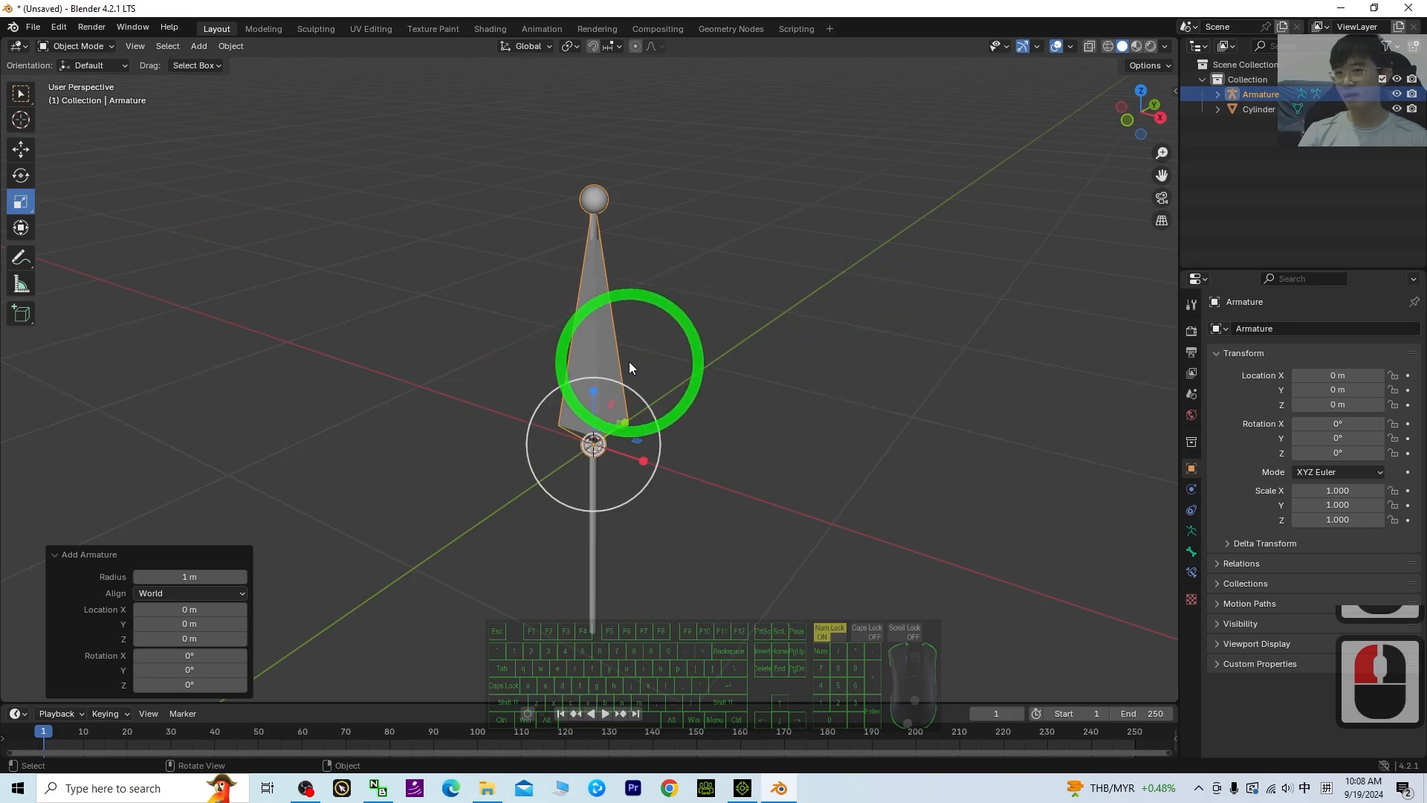
Step: Enable In Front in the armature's viewport display settings
click(586, 337)
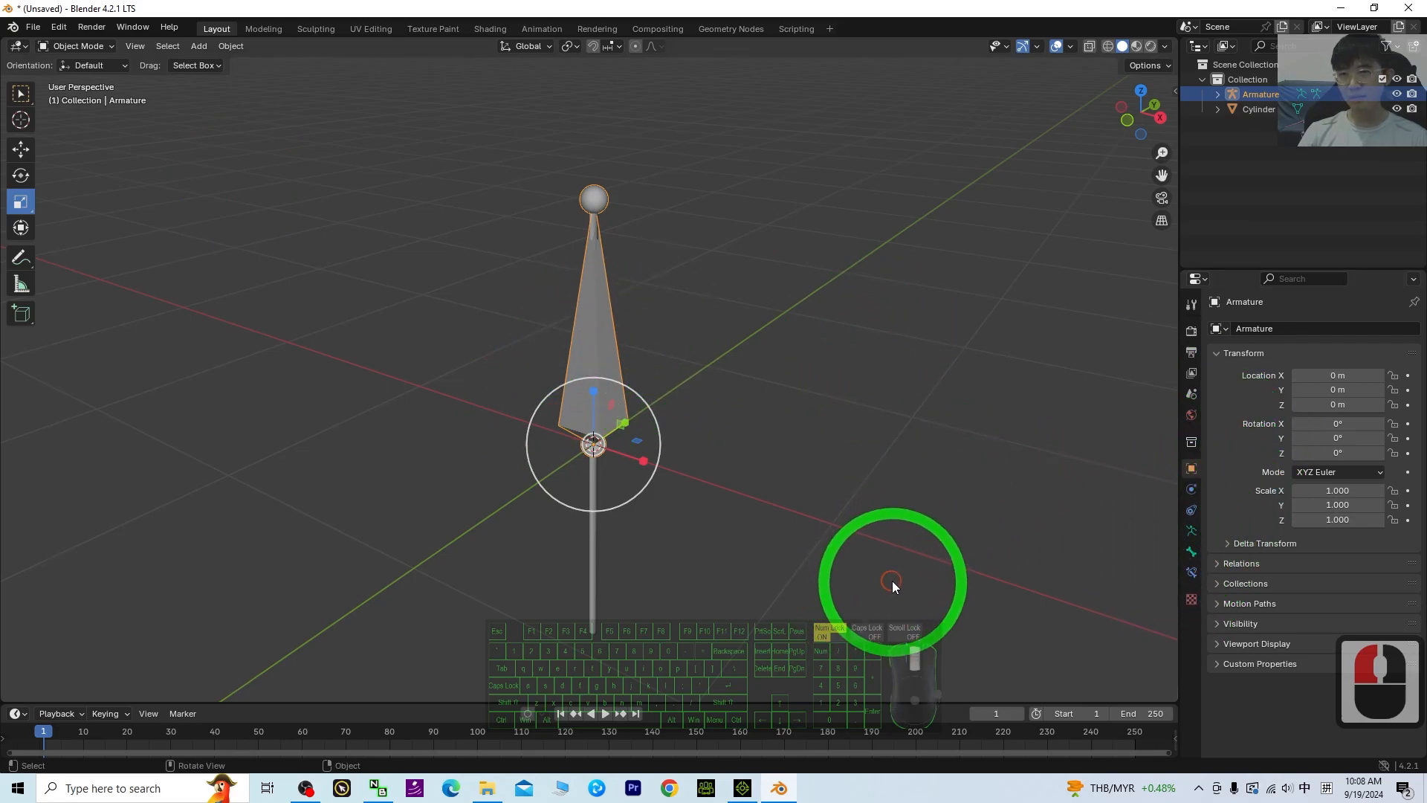
middle_drag(892, 581, 935, 562)
middle_drag(860, 504, 844, 494)
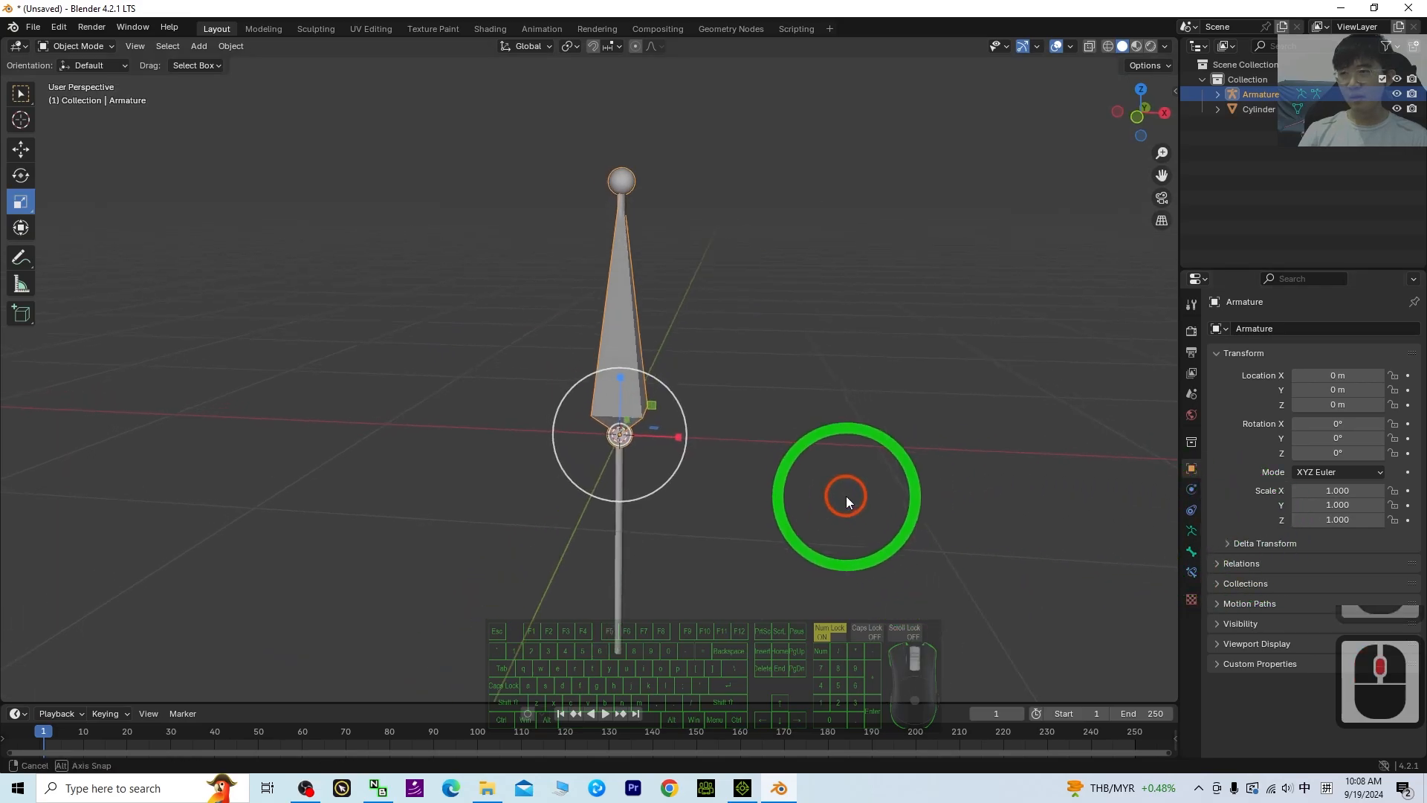
click(1191, 531)
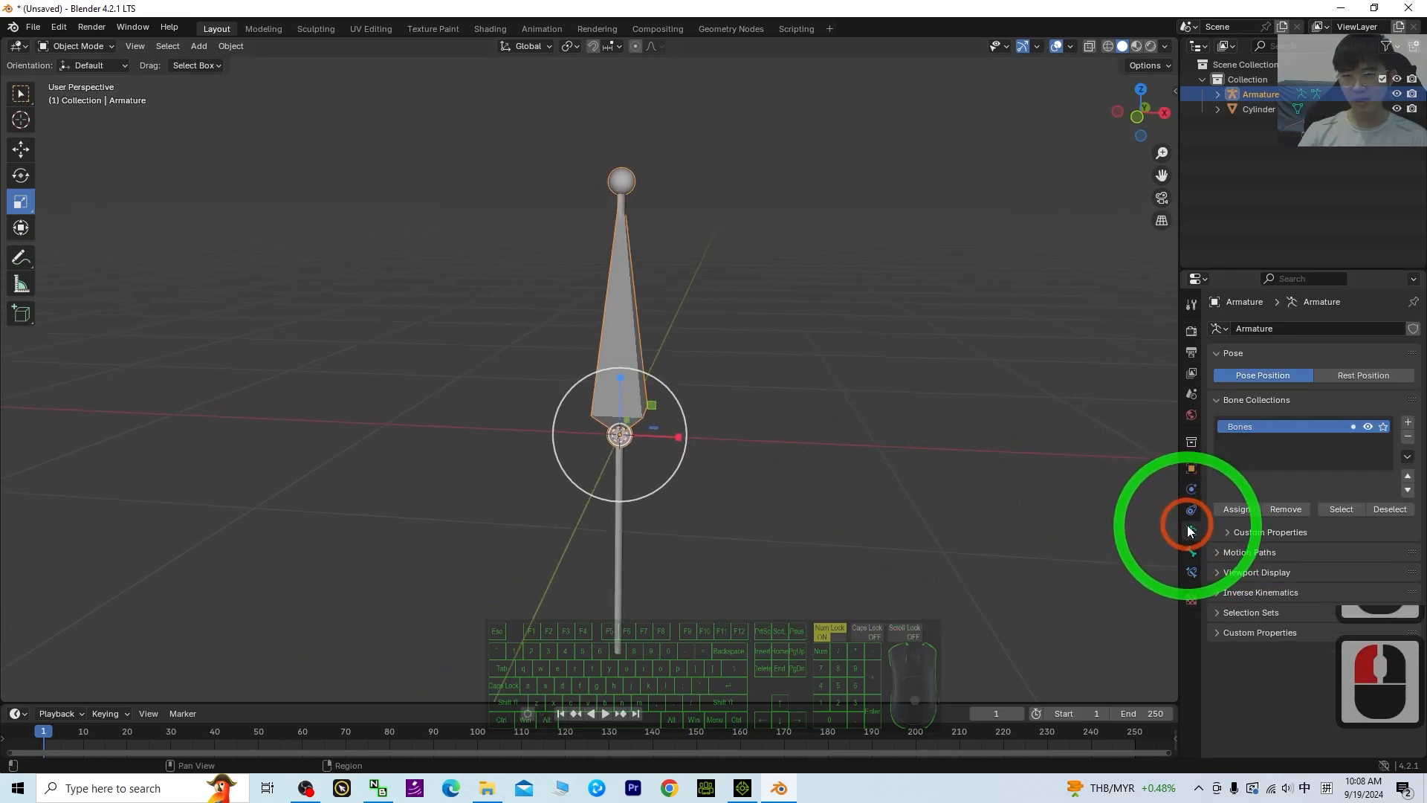
click(1215, 568)
click(612, 342)
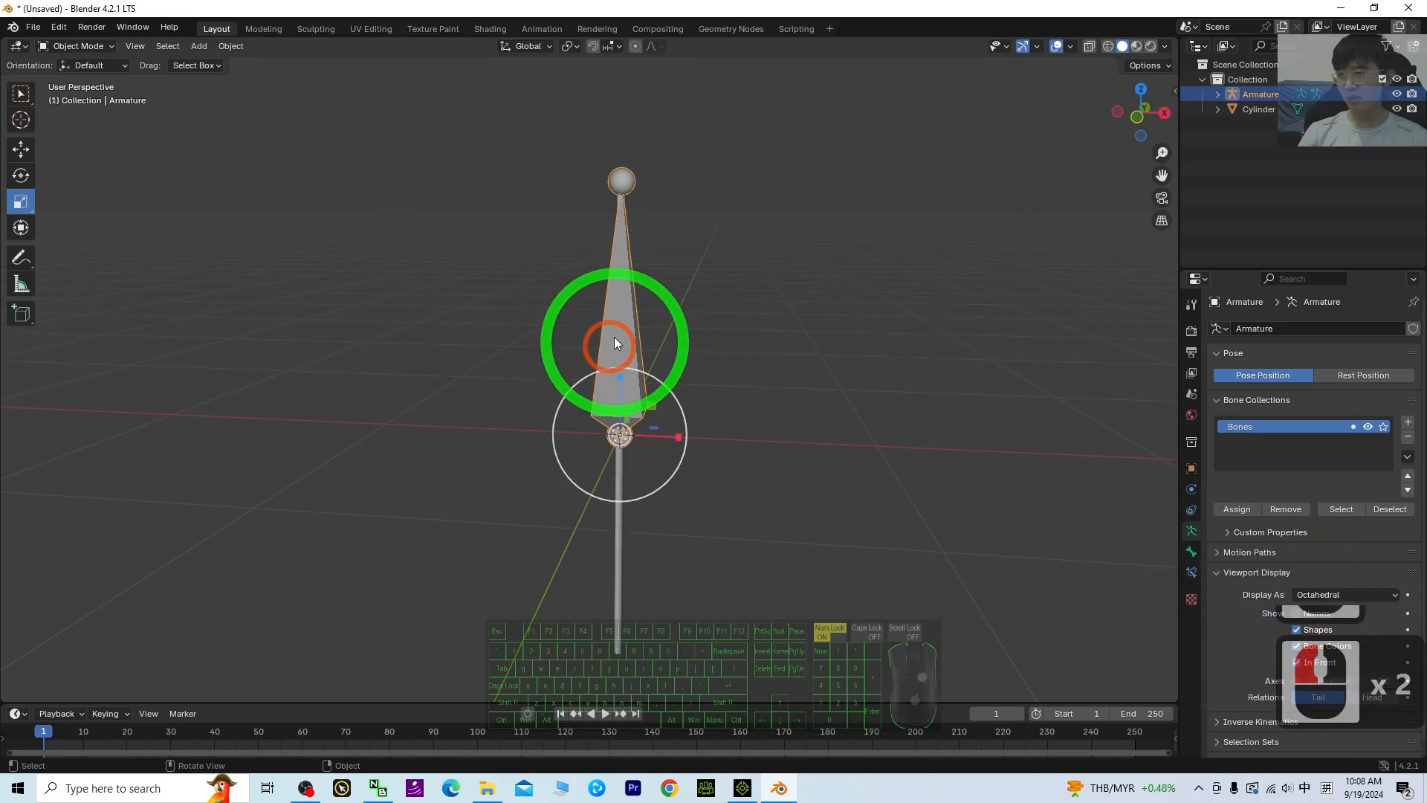
Step: Select the armature and switch it to Edit Mode
drag(631, 318, 395, 280)
click(21, 148)
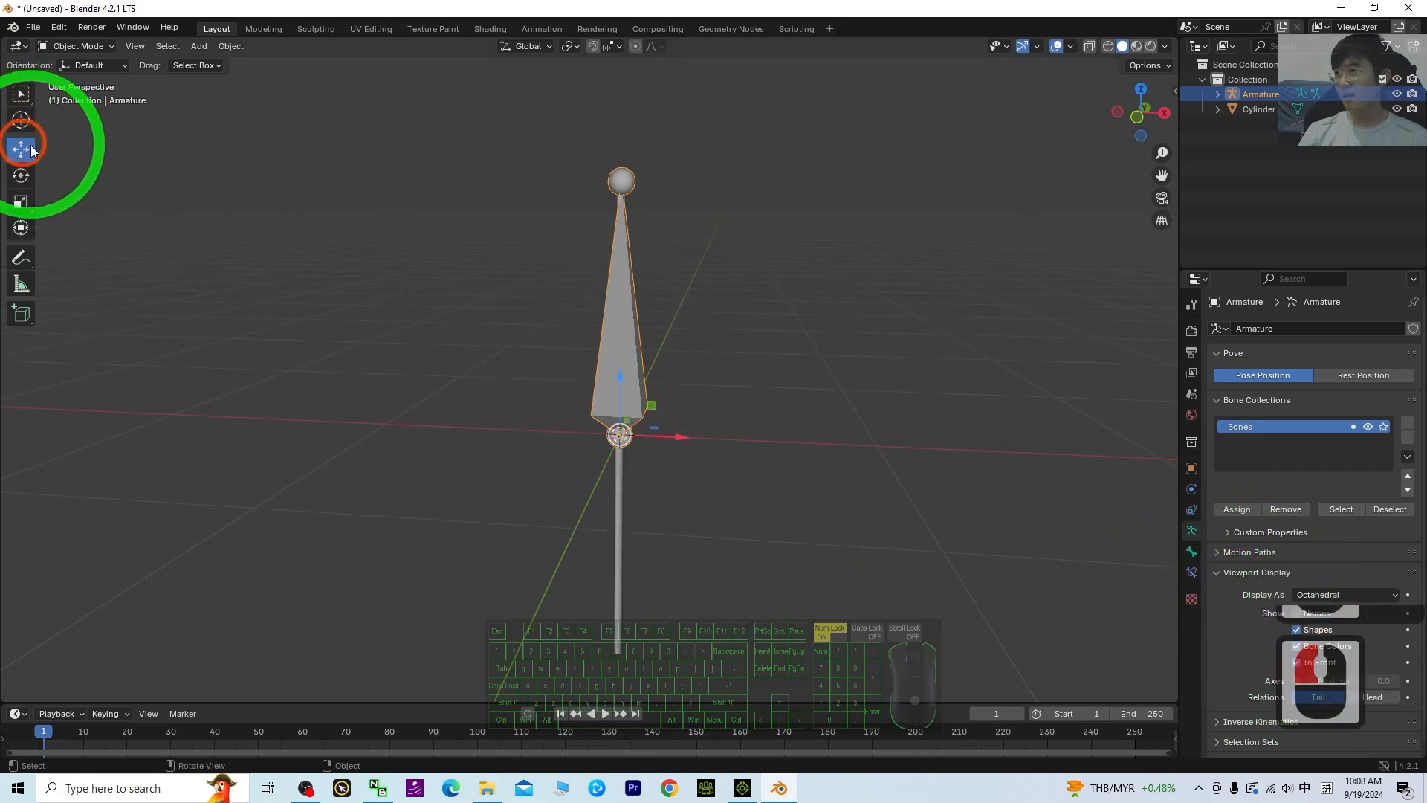
scroll(961, 472, down, 1)
shift+middle_drag(829, 566, 849, 471)
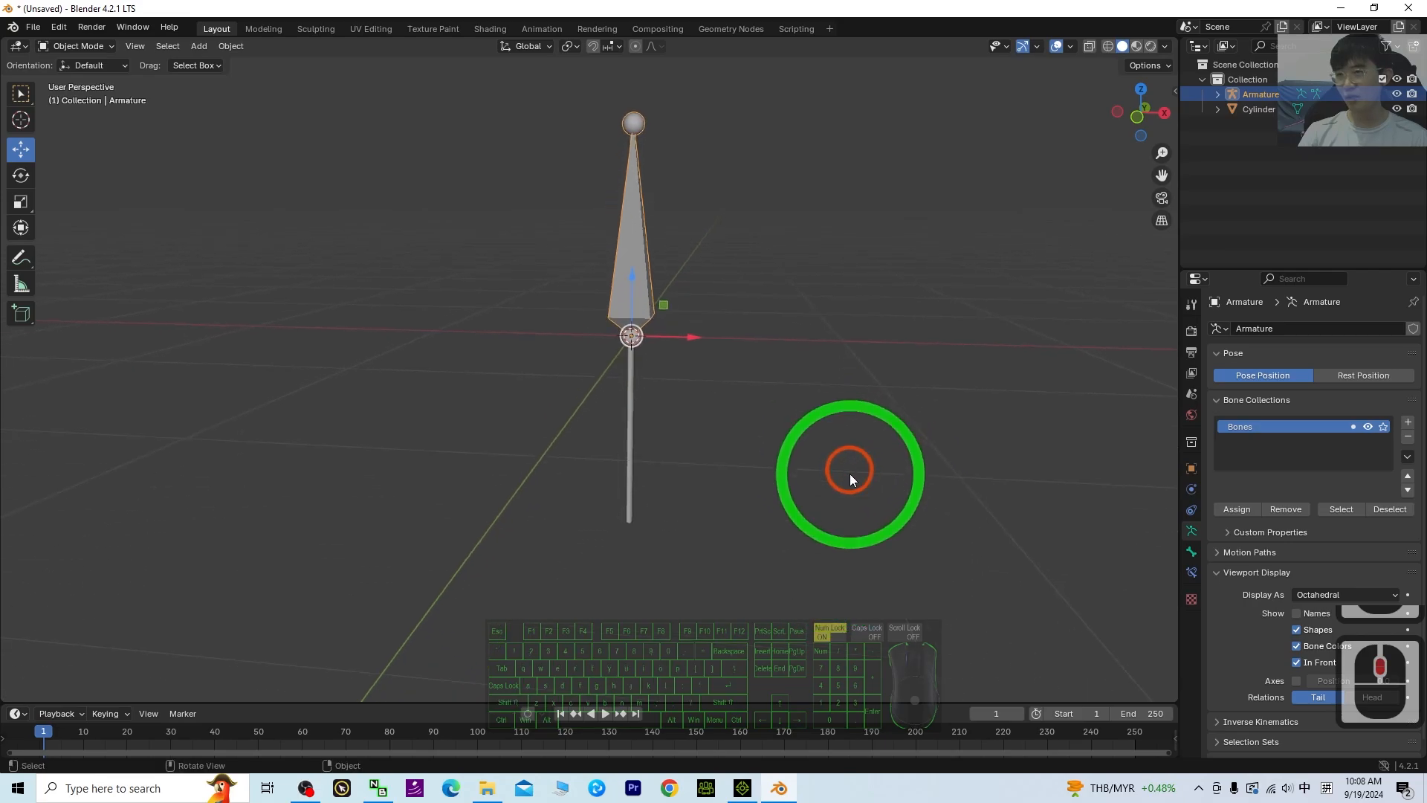
middle_drag(925, 373, 917, 408)
click(21, 92)
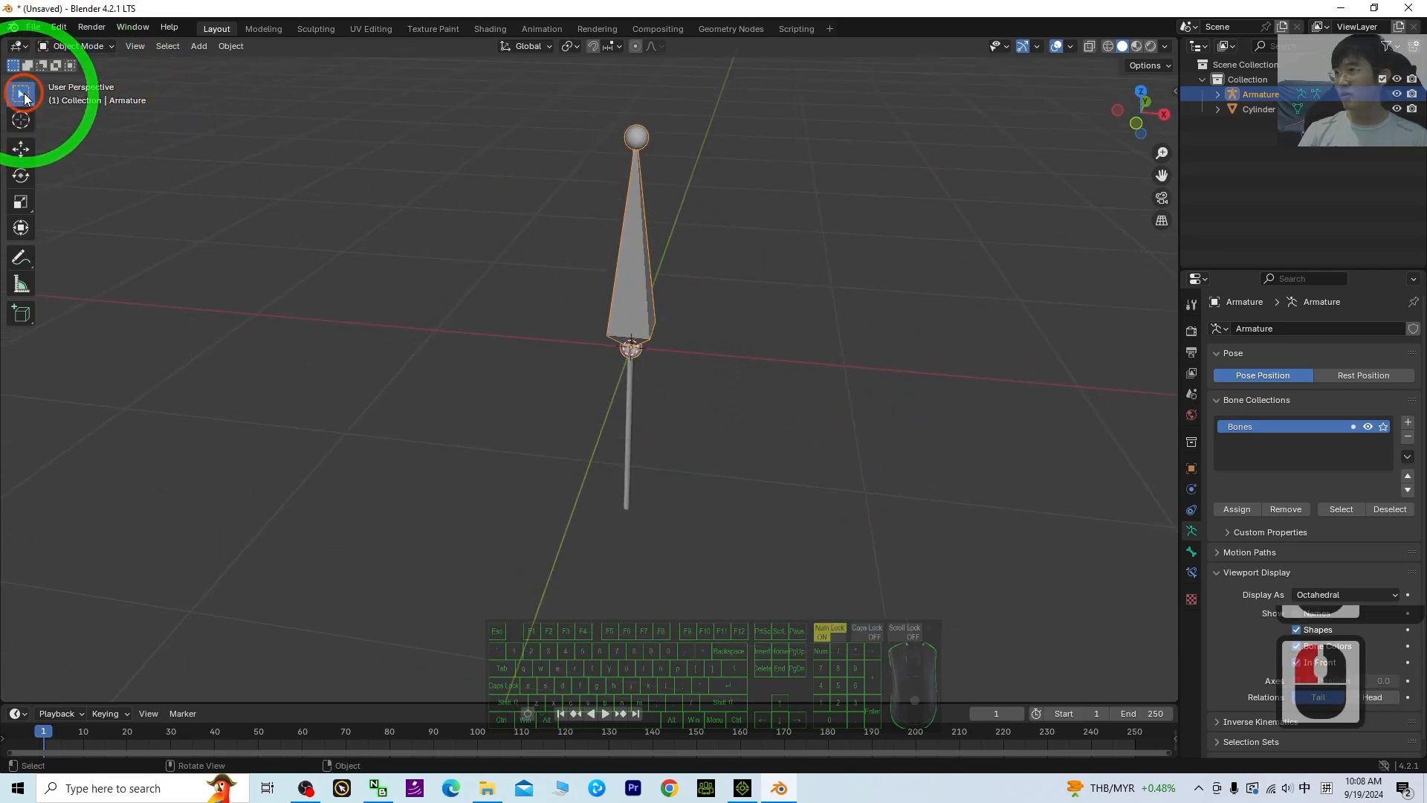
click(630, 287)
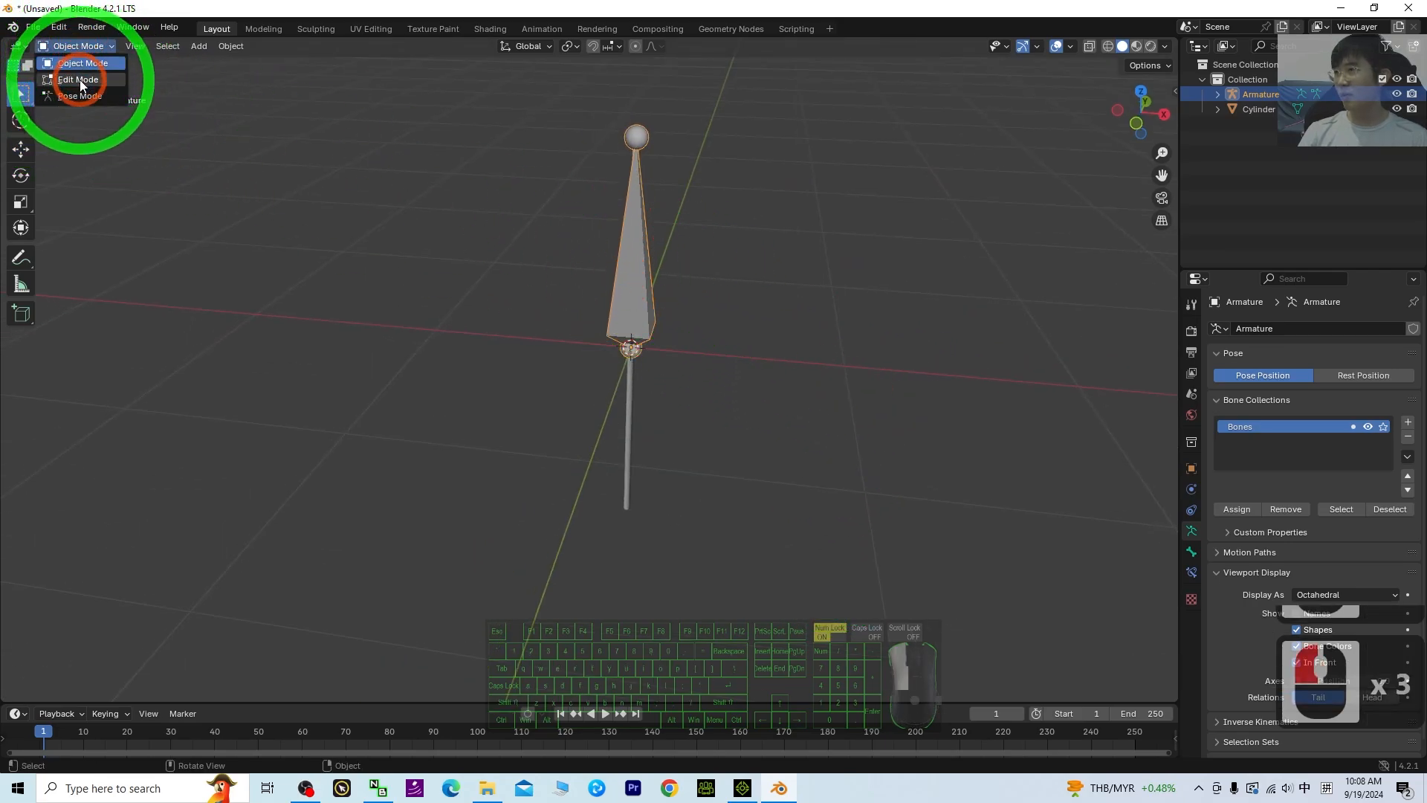
click(78, 79)
Step: Move the bone's lower joint down about 0.959 m along Z to the rod's bottom end and check it in the right view
scroll(883, 396, up, 3)
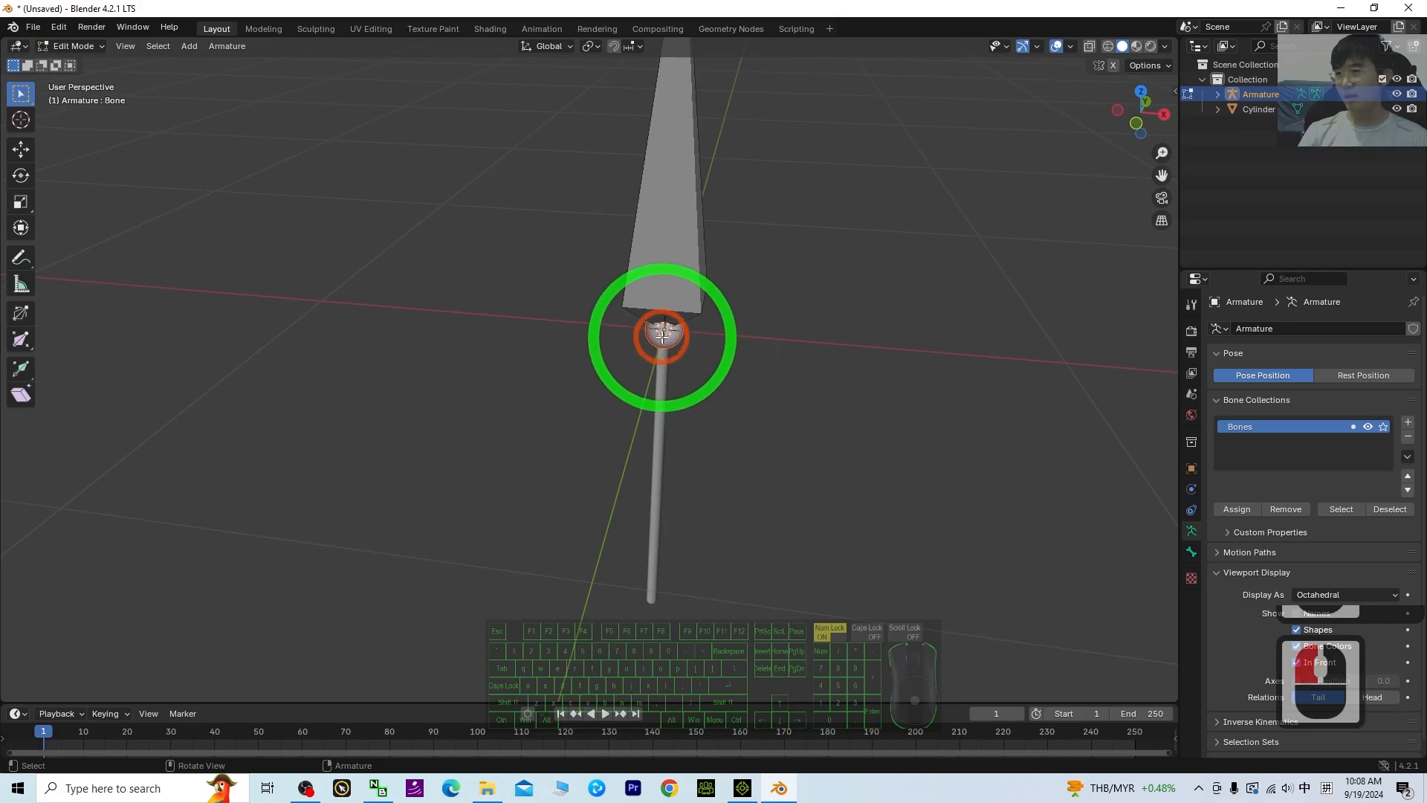
click(663, 335)
click(21, 151)
click(663, 278)
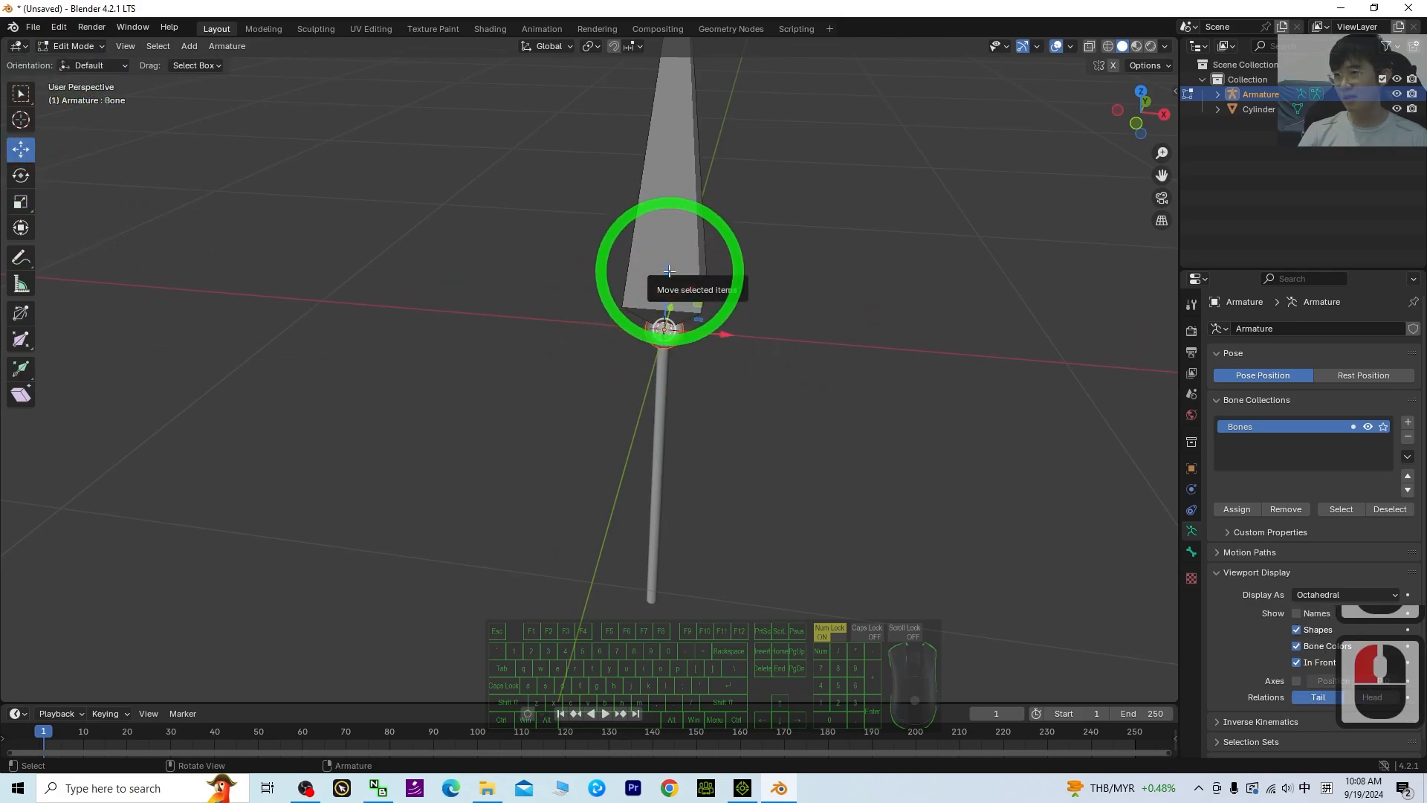
drag(669, 271, 657, 539)
click(1121, 152)
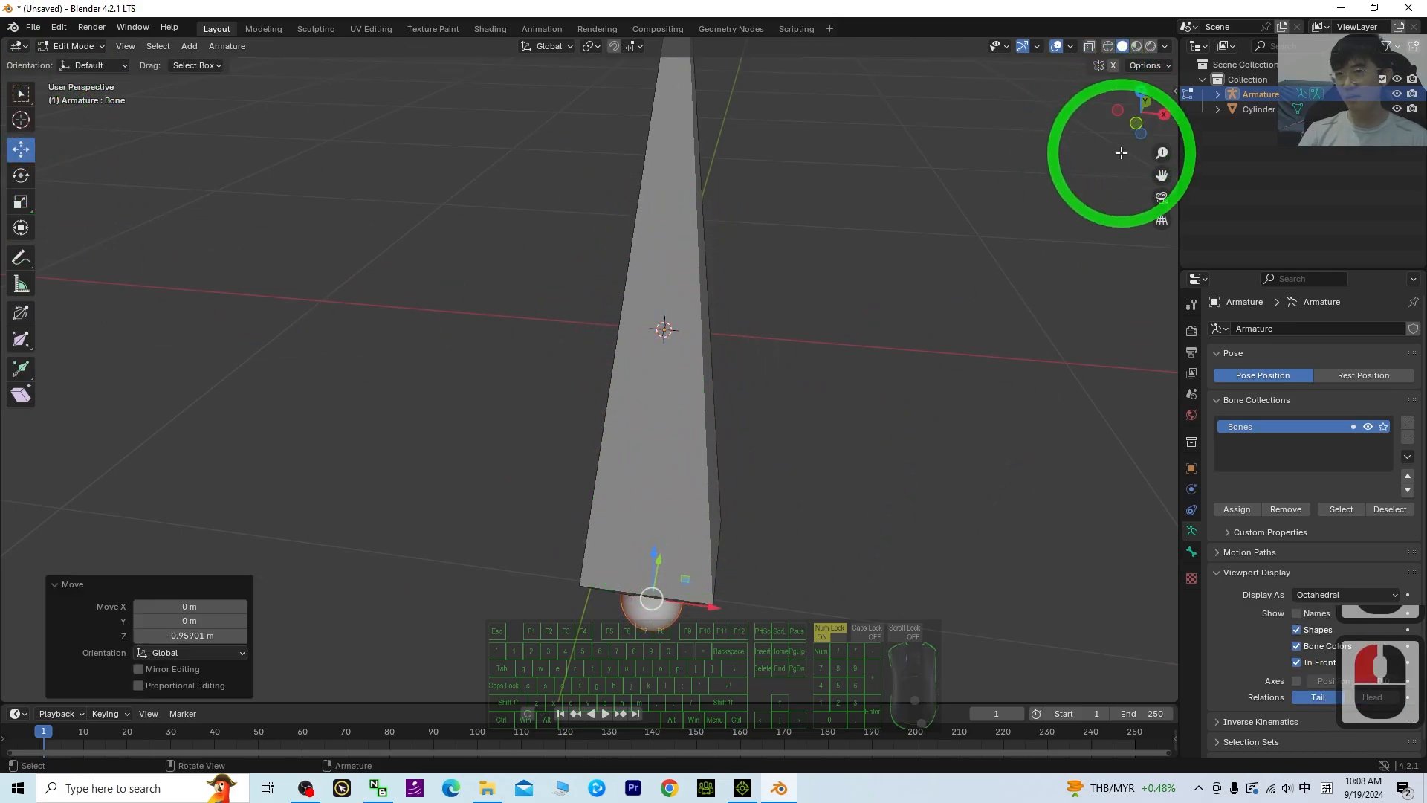
click(1164, 114)
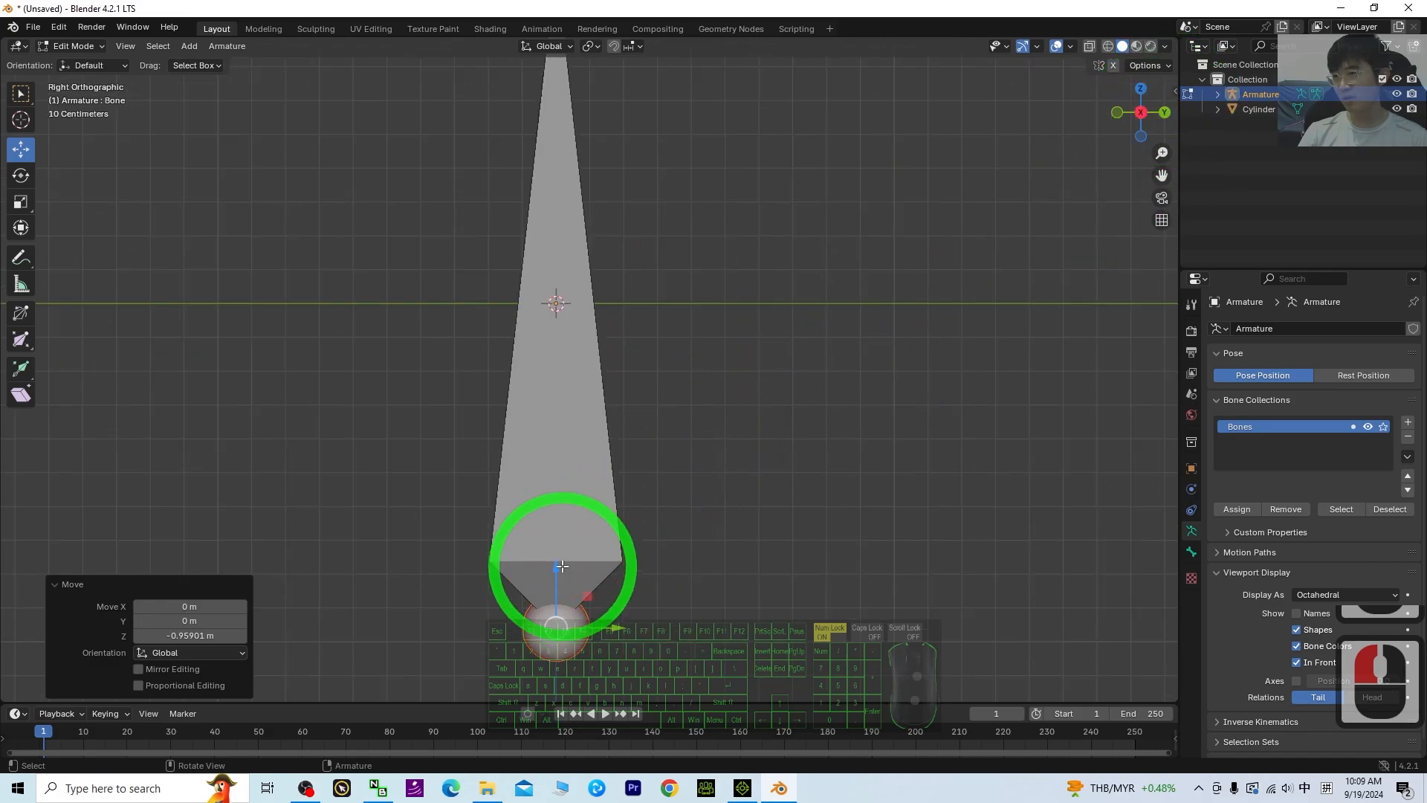
mouse_move(562, 566)
mouse_down()
mouse_move(557, 510)
mouse_move(560, 563)
mouse_up()
Step: Move the bone's upper joint along Z to align it with the rod's top end
scroll(695, 401, down, 2)
shift+middle_drag(710, 250, 778, 471)
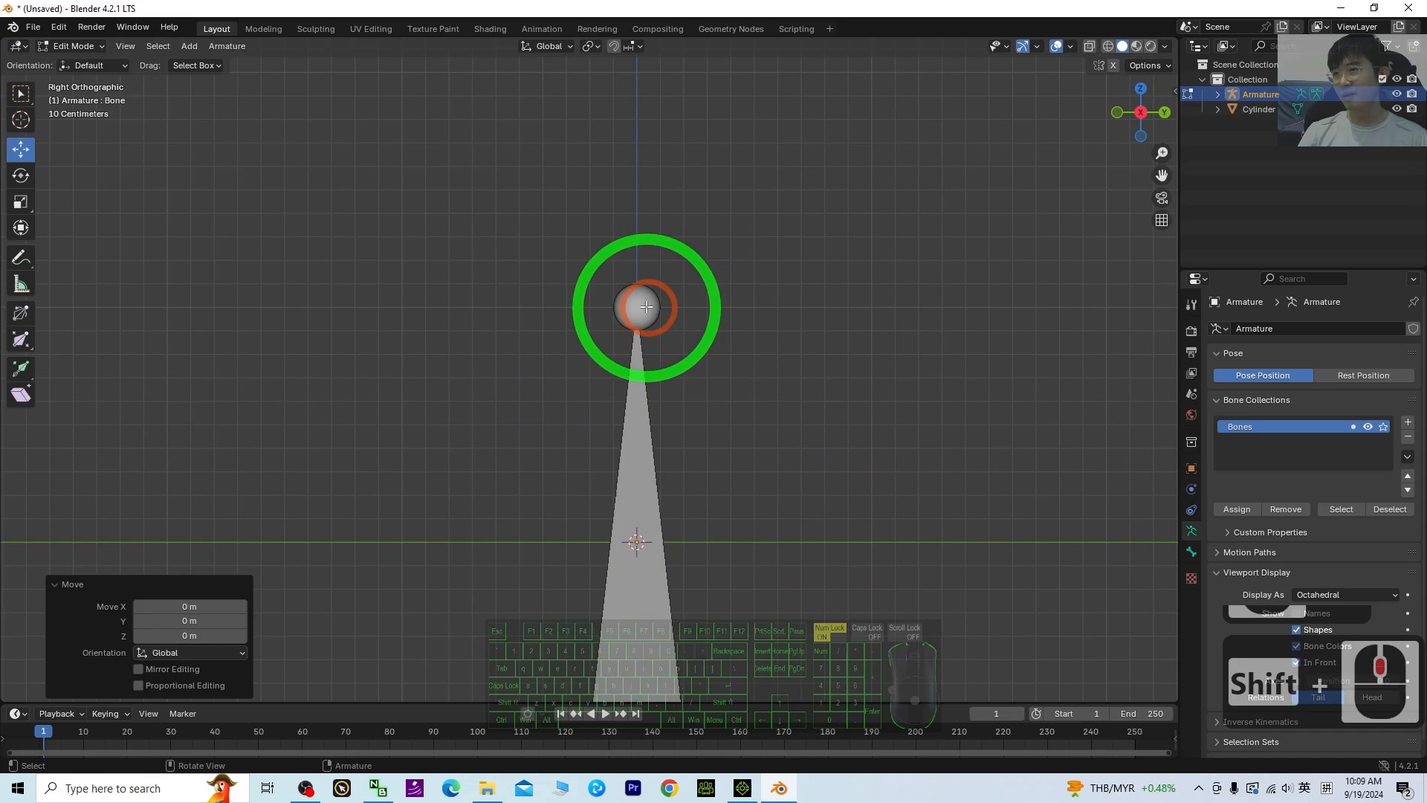
click(644, 307)
drag(634, 246, 673, 309)
scroll(902, 274, up, 7)
shift+middle_drag(979, 300, 808, 402)
drag(579, 399, 622, 216)
scroll(781, 306, down, 13)
Step: Select the whole bone and subdivide it with 20 cuts
middle_drag(752, 436, 694, 372)
scroll(746, 488, up, 3)
click(637, 261)
scroll(823, 363, up, 4)
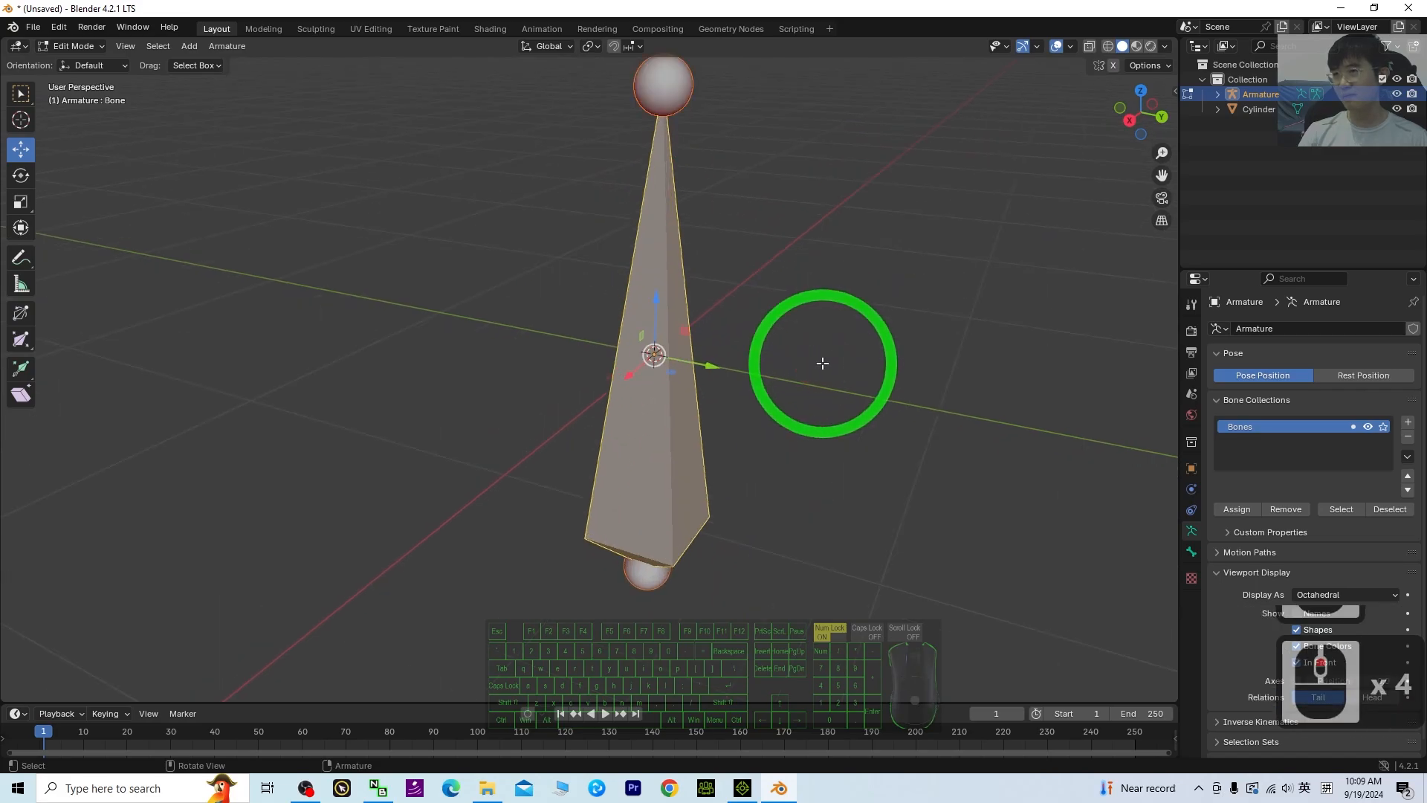
scroll(823, 363, down, 1)
right_click(630, 275)
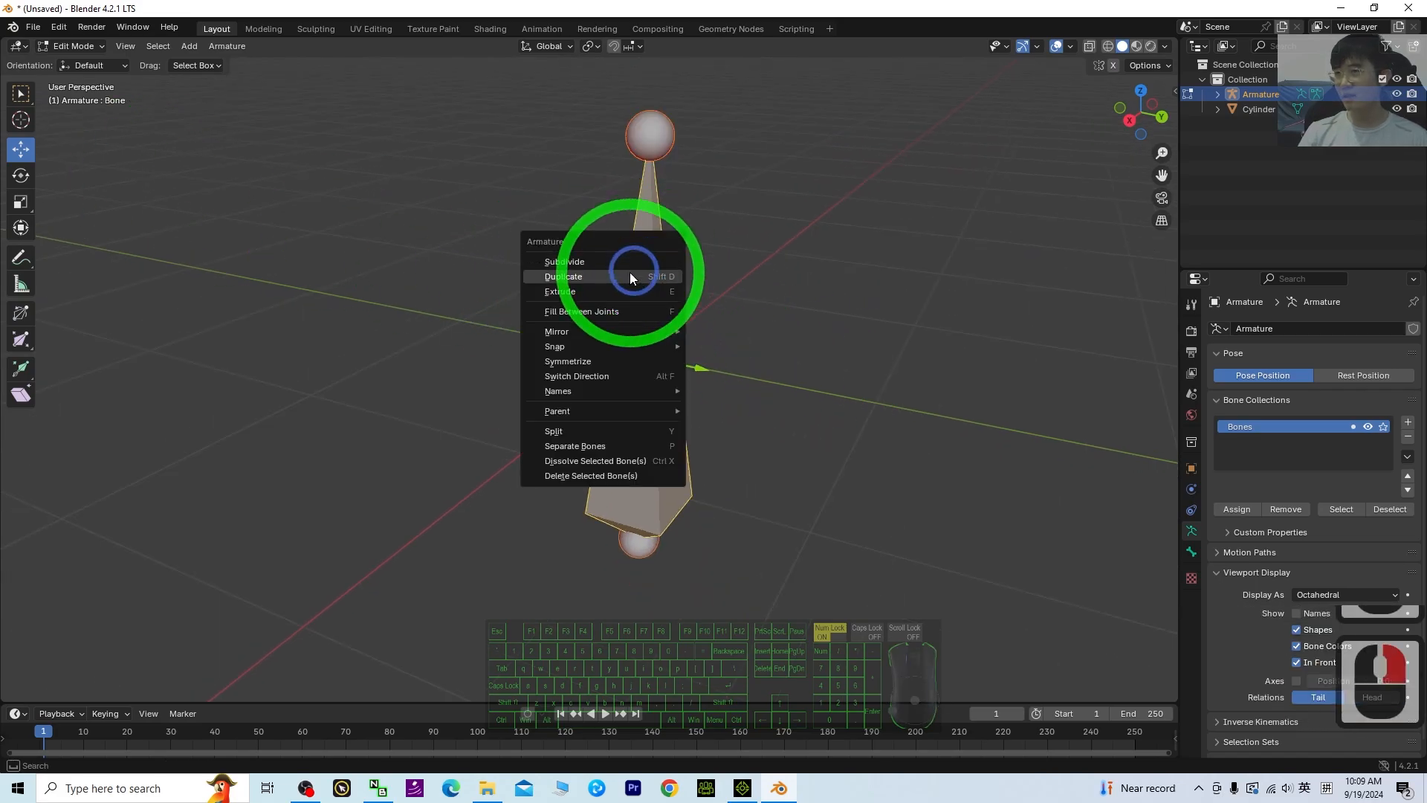
click(608, 266)
drag(172, 686, 426, 217)
double_click(179, 685)
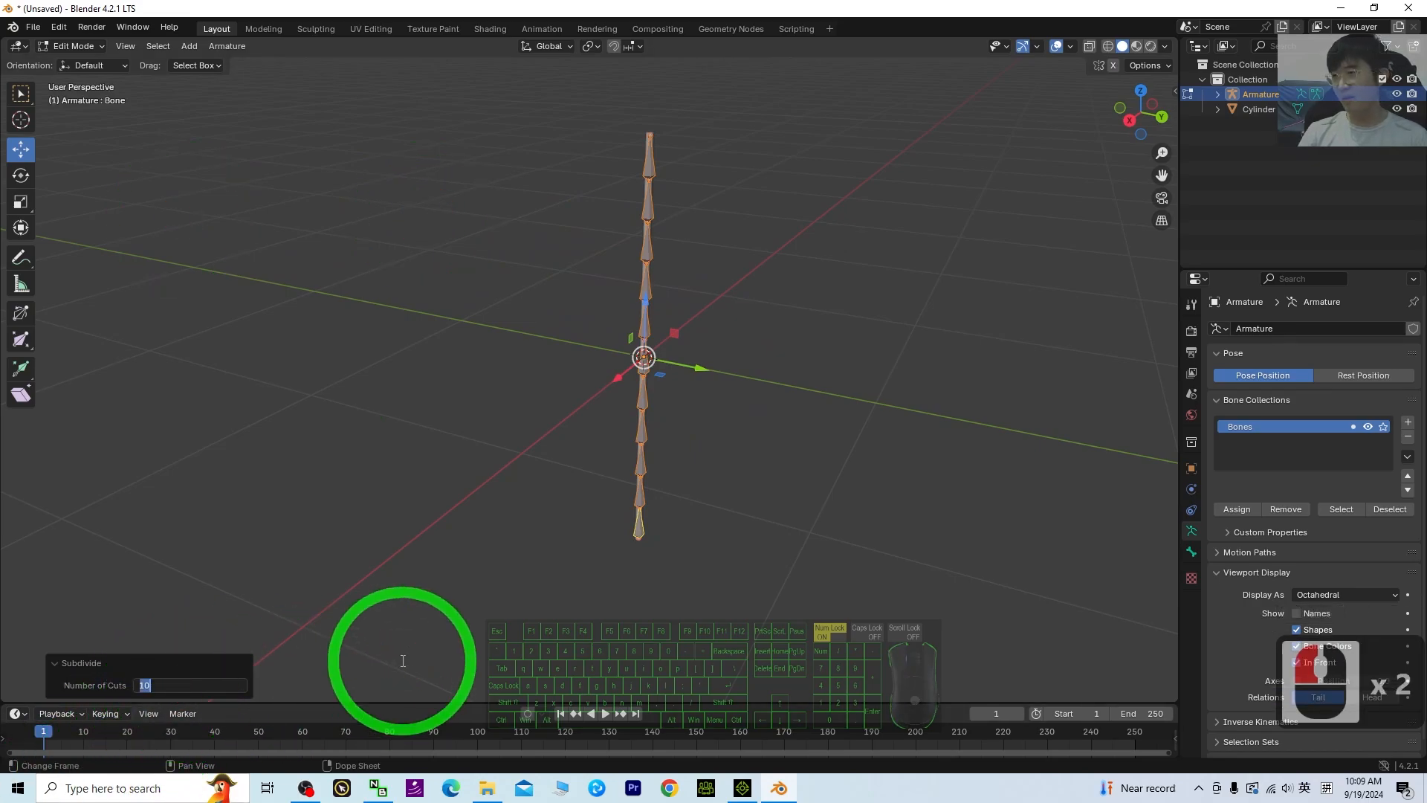
text(20)
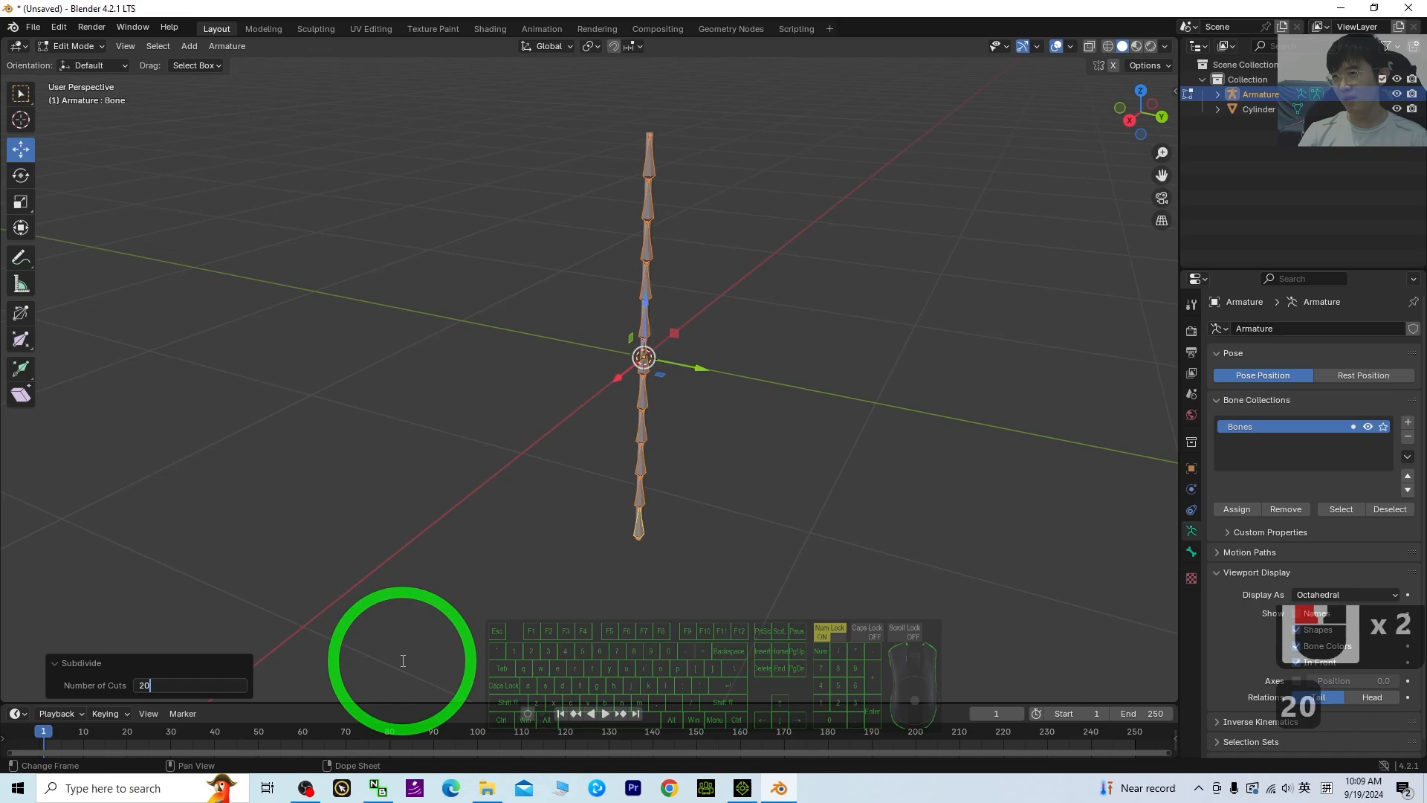
key(Return)
Step: Try 50 cuts for the bone subdivision, and return the number of cuts to 20
scroll(756, 357, up, 2)
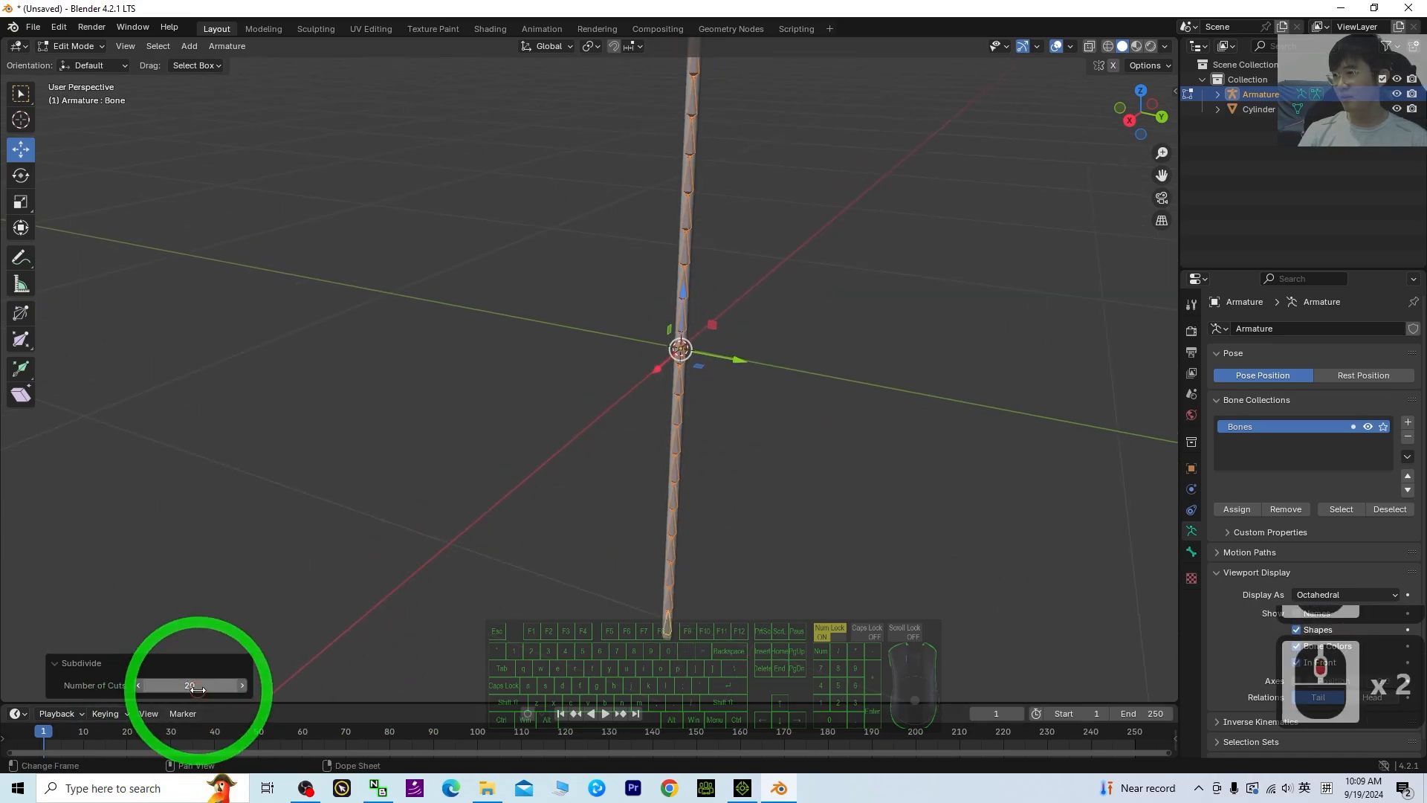
text(50)
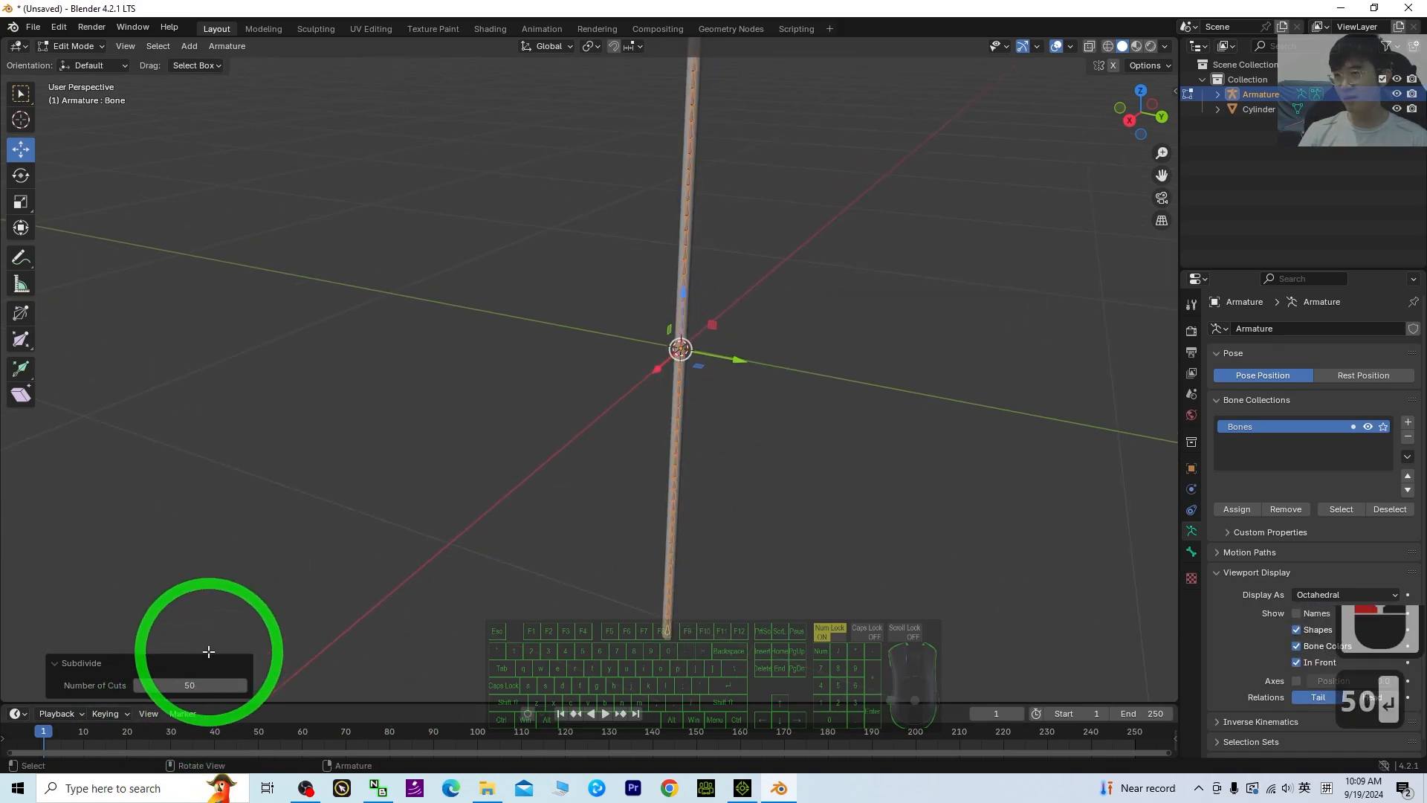
click(192, 685)
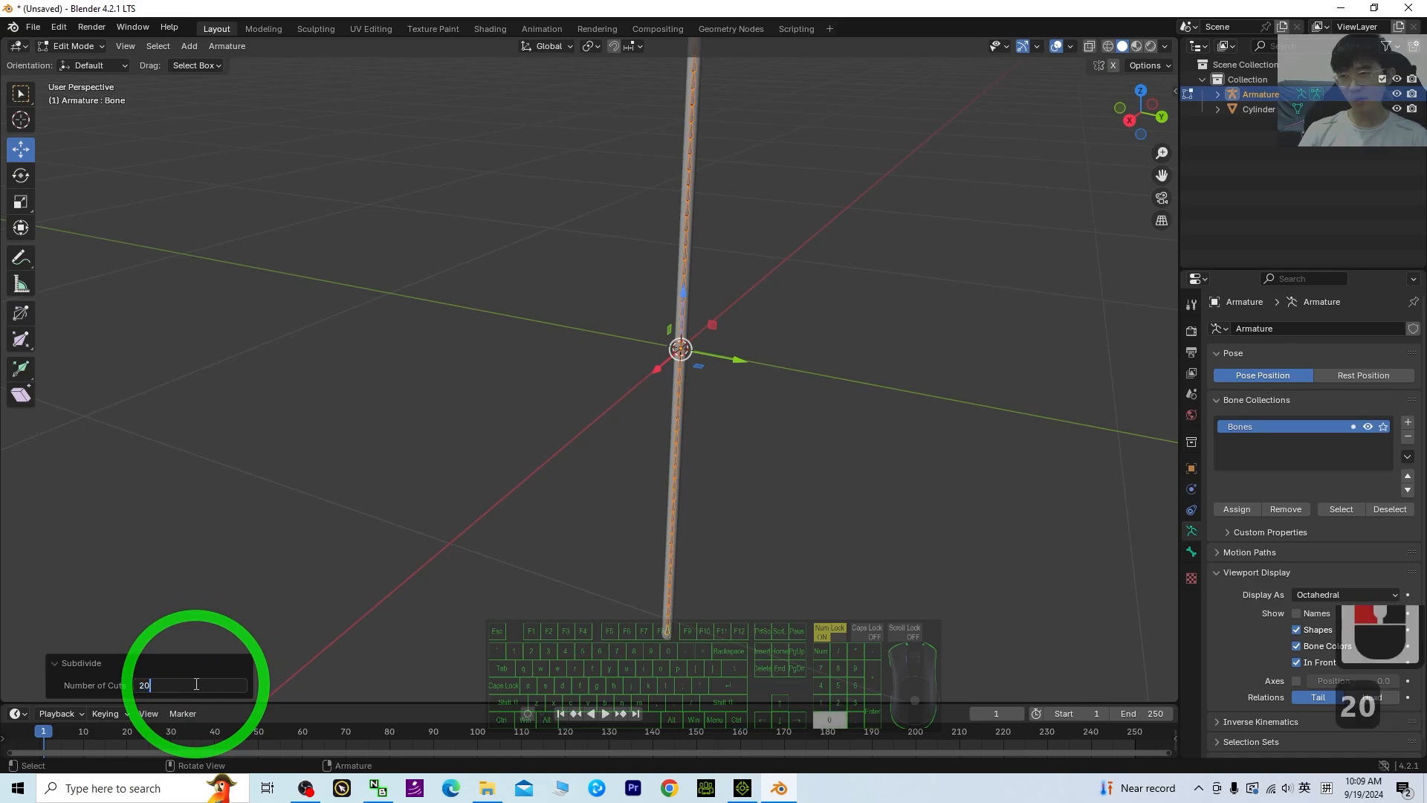
text(20)
key(Return)
scroll(786, 556, up, 4)
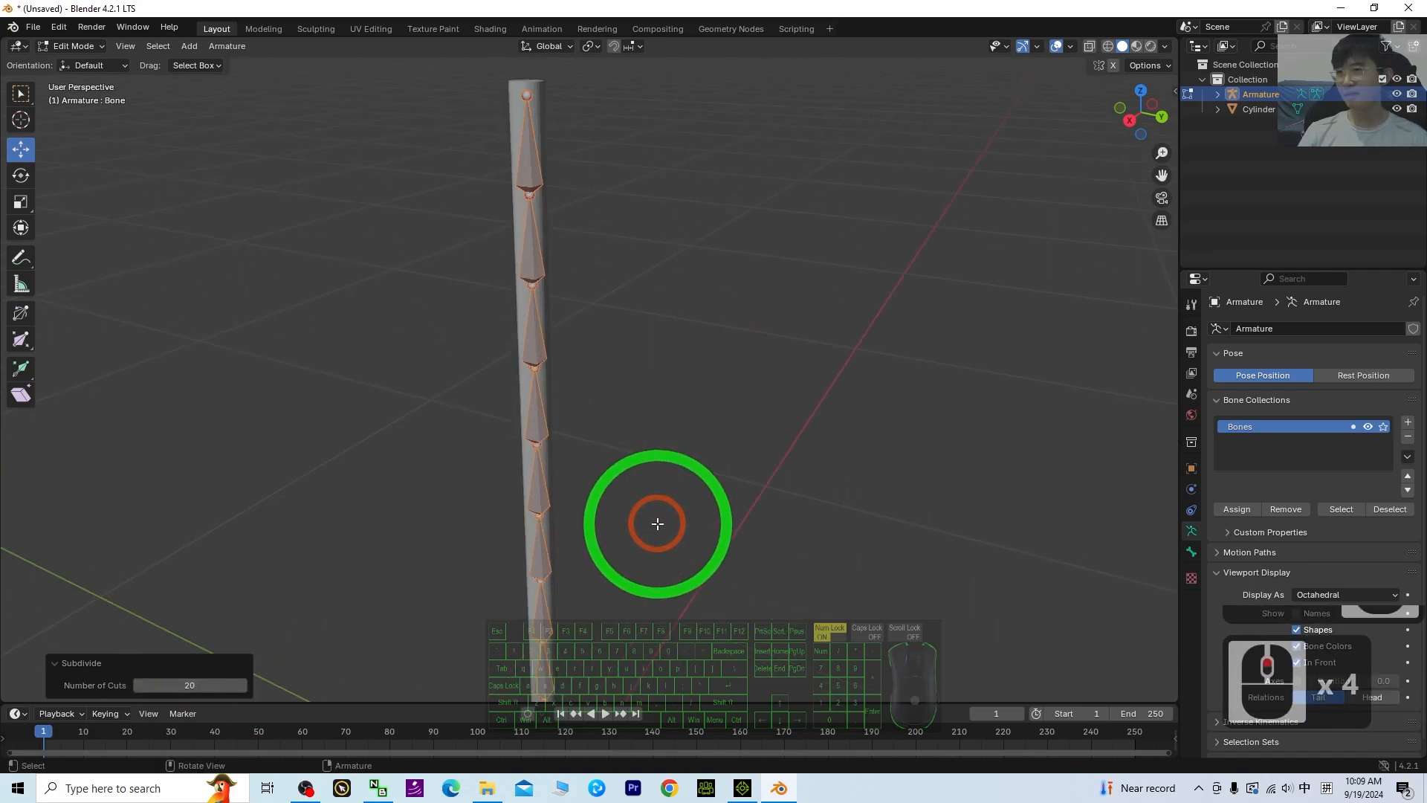
Step: Switch the armature back to Object Mode and deselect it
scroll(654, 519, down, 2)
click(72, 46)
click(72, 61)
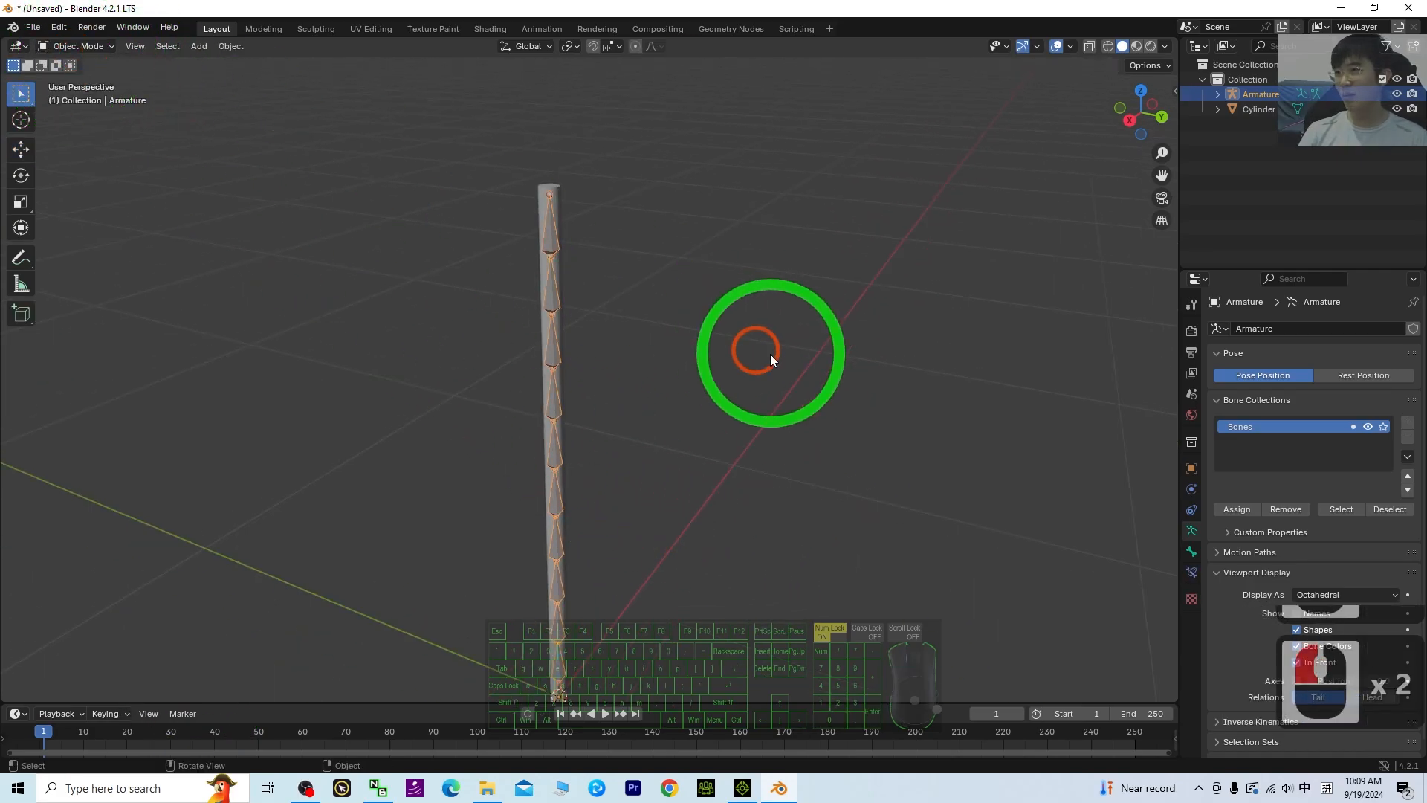
click(770, 355)
scroll(672, 308, up, 2)
scroll(675, 327, down, 2)
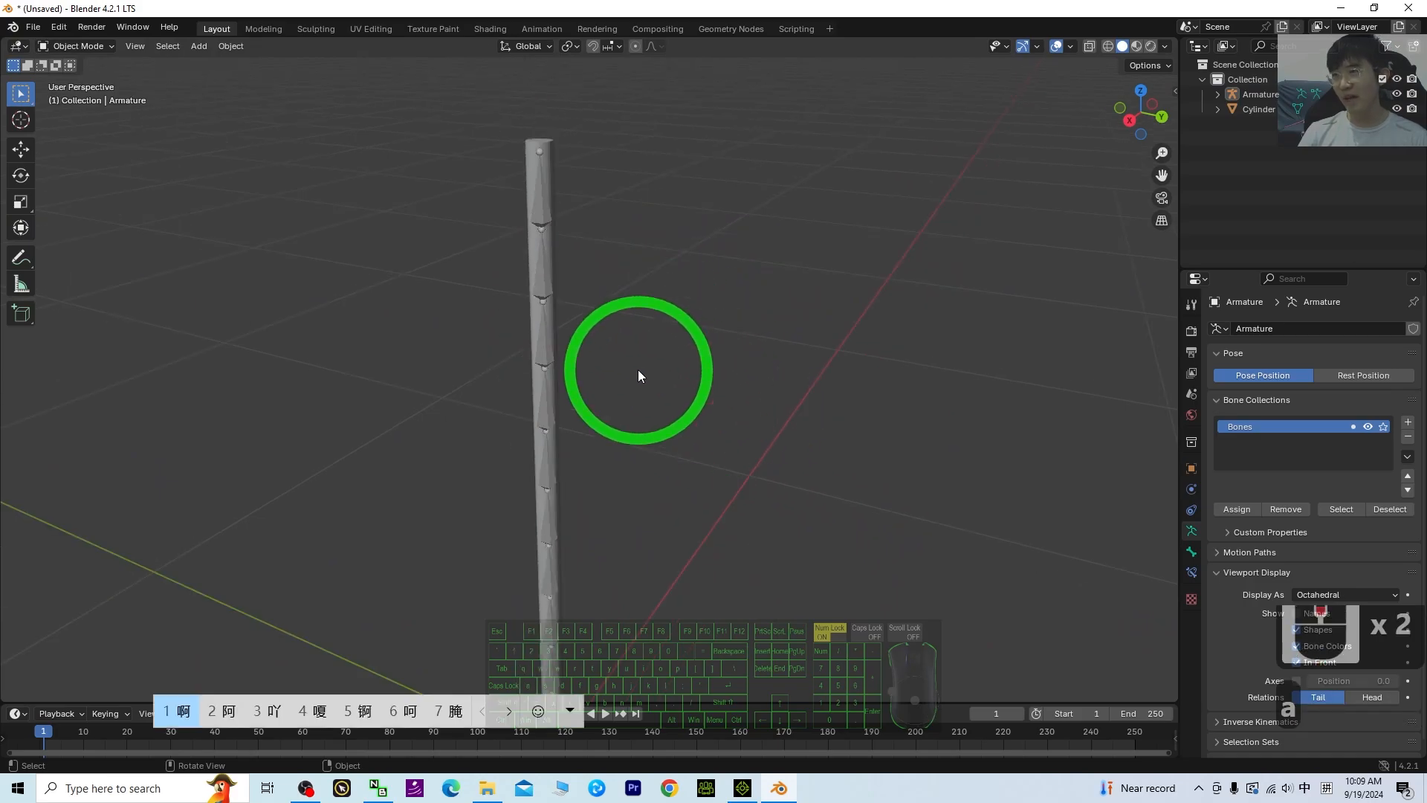
Step: Select both the armature and the cylinder and apply all transforms to them
click(819, 458)
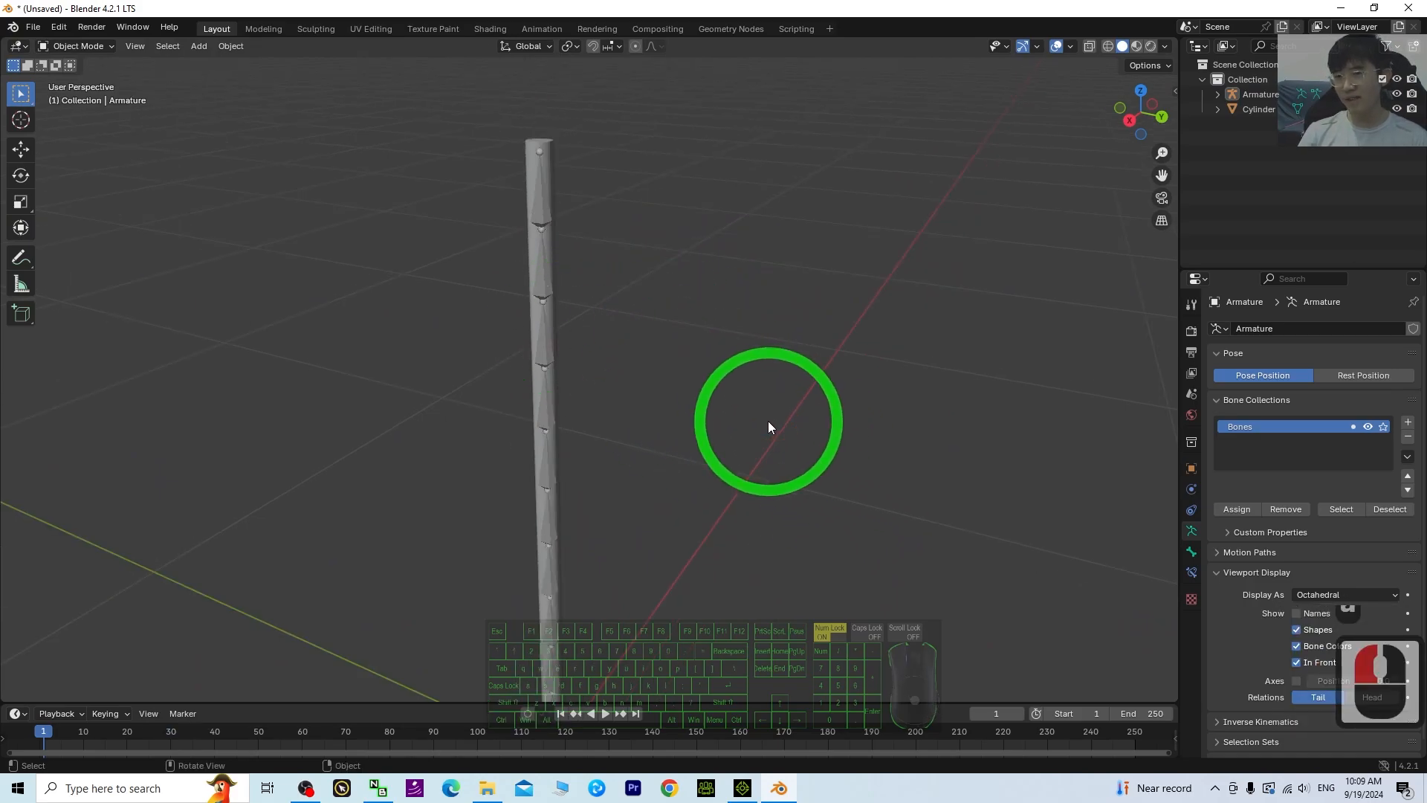
key(a)
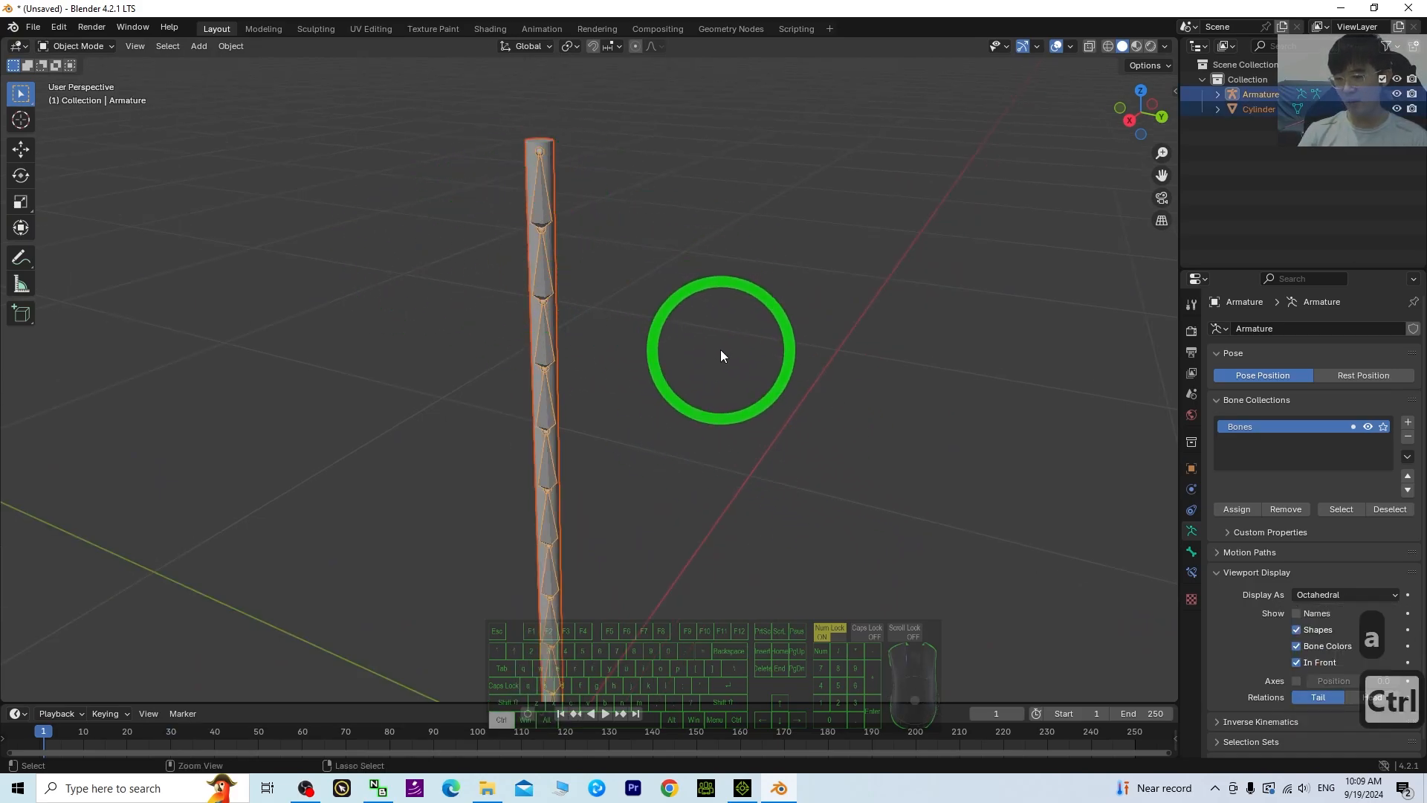
key(ctrl+a)
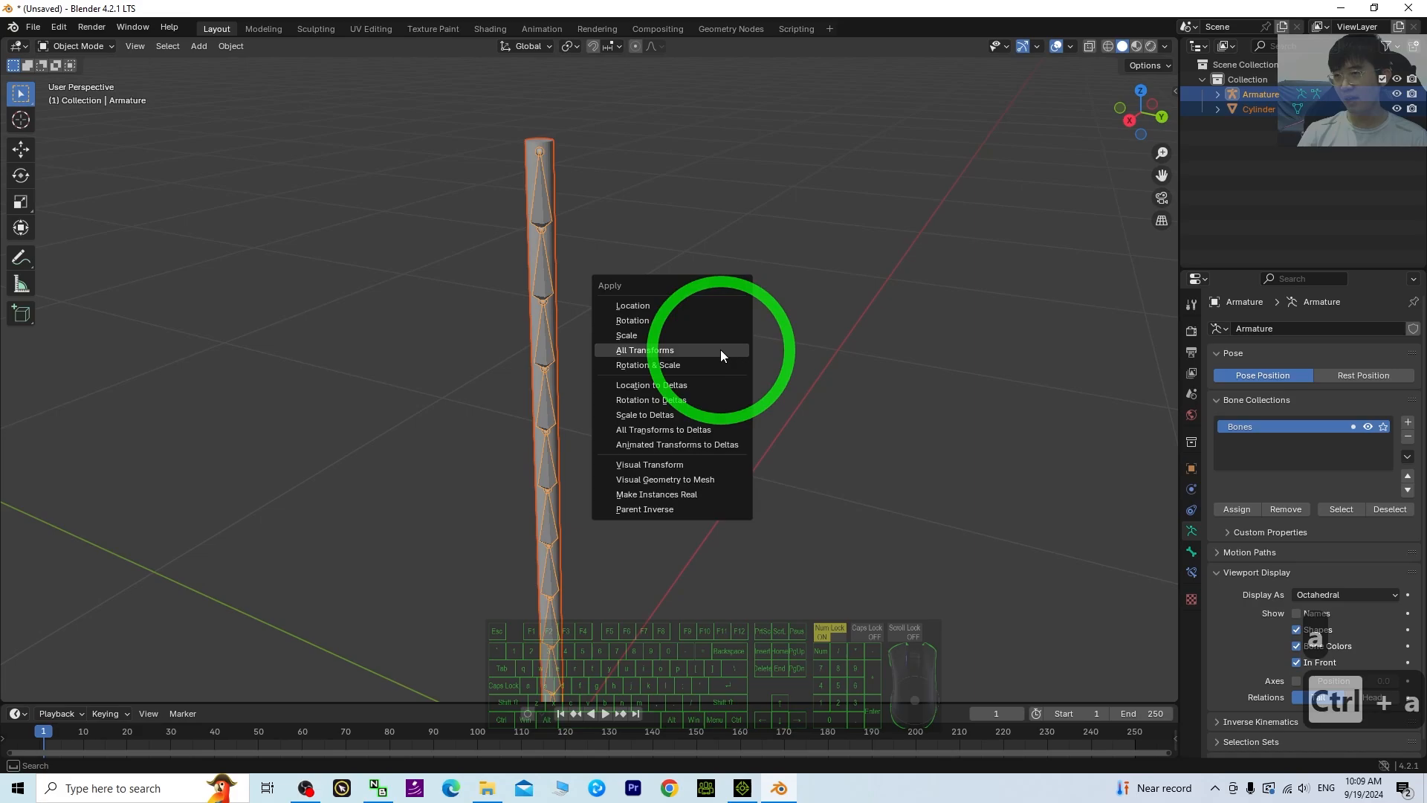
click(654, 350)
click(751, 317)
Step: Select the cylinder and the armature as active object, and parent the cylinder to the armature with automatic weights
scroll(645, 296, up, 3)
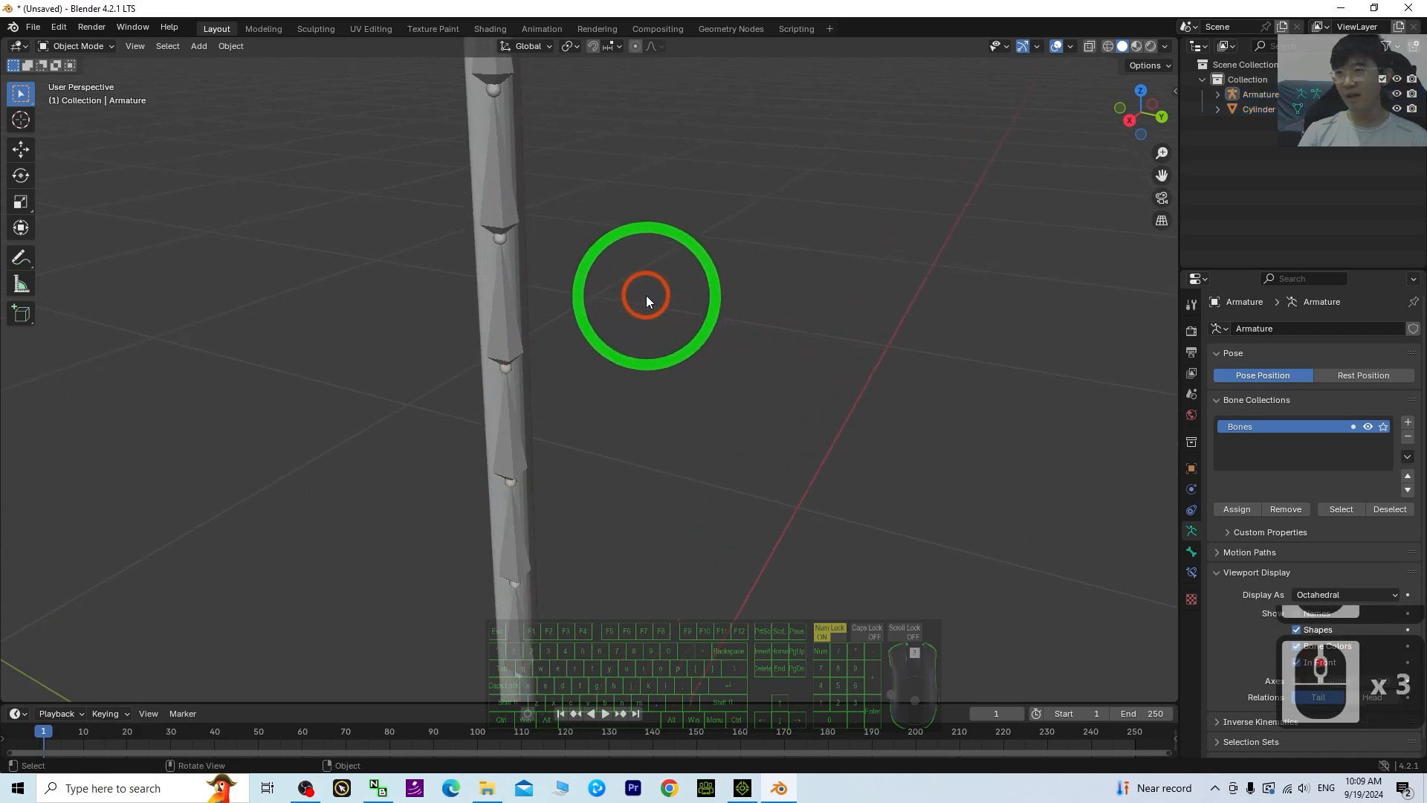
click(521, 275)
scroll(893, 375, down, 2)
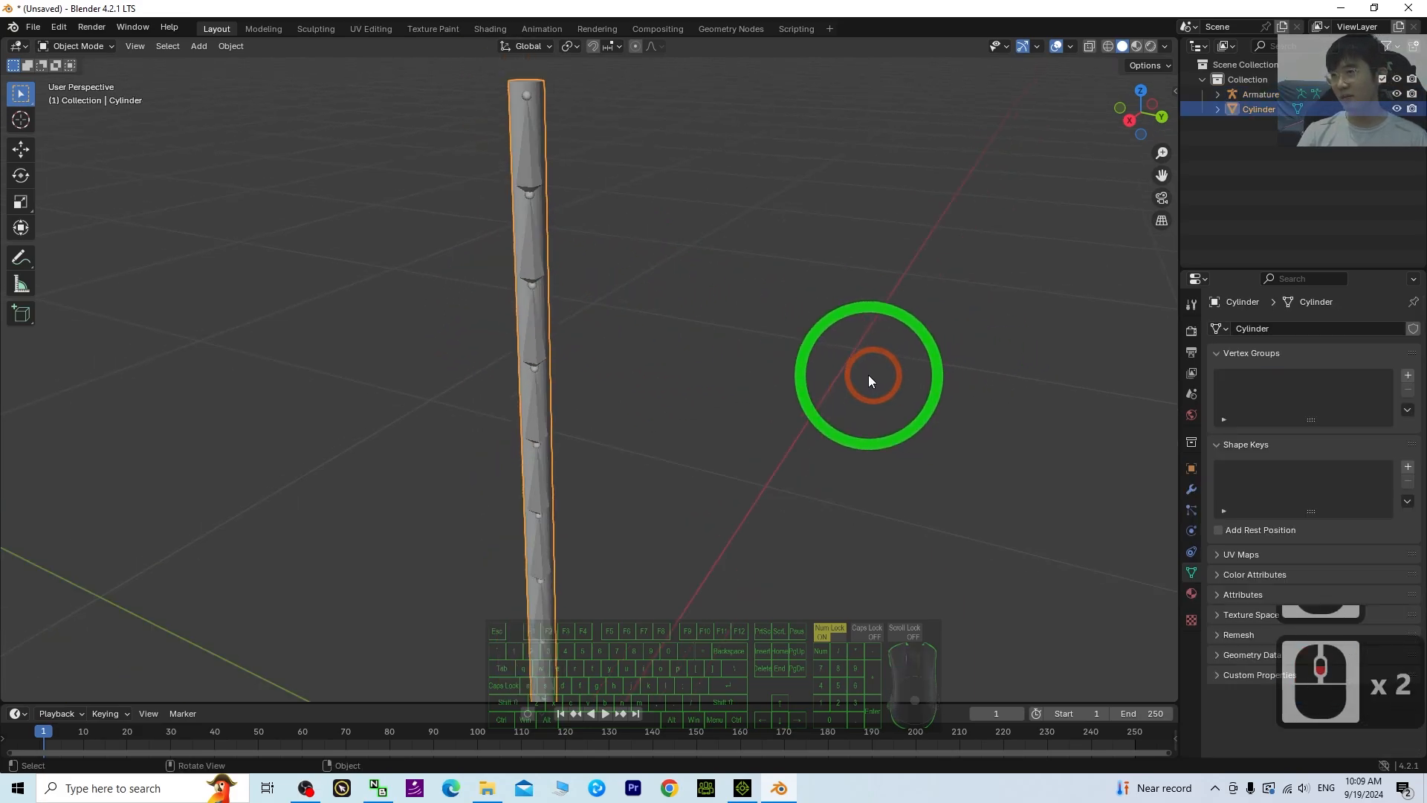
shift+click(534, 342)
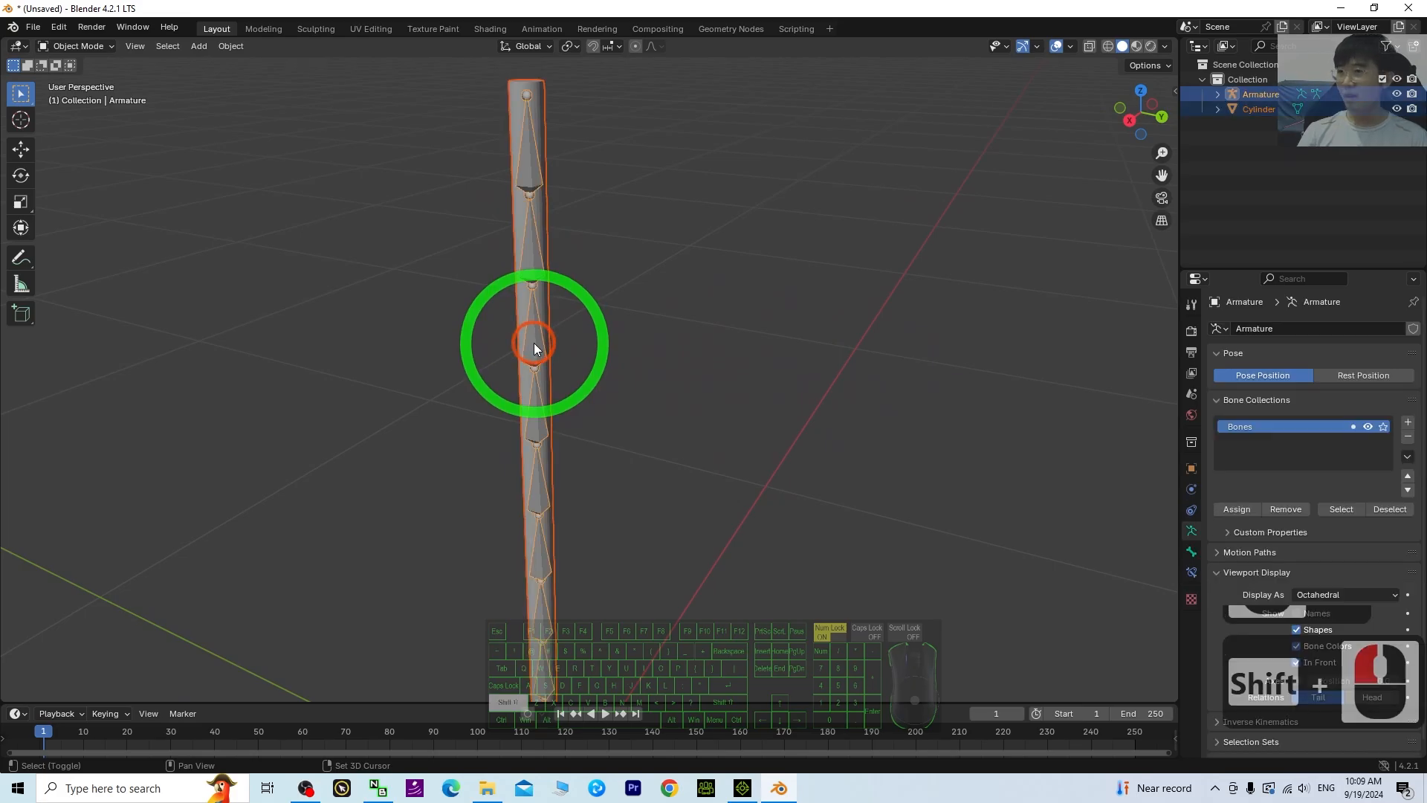
key(ctrl+p)
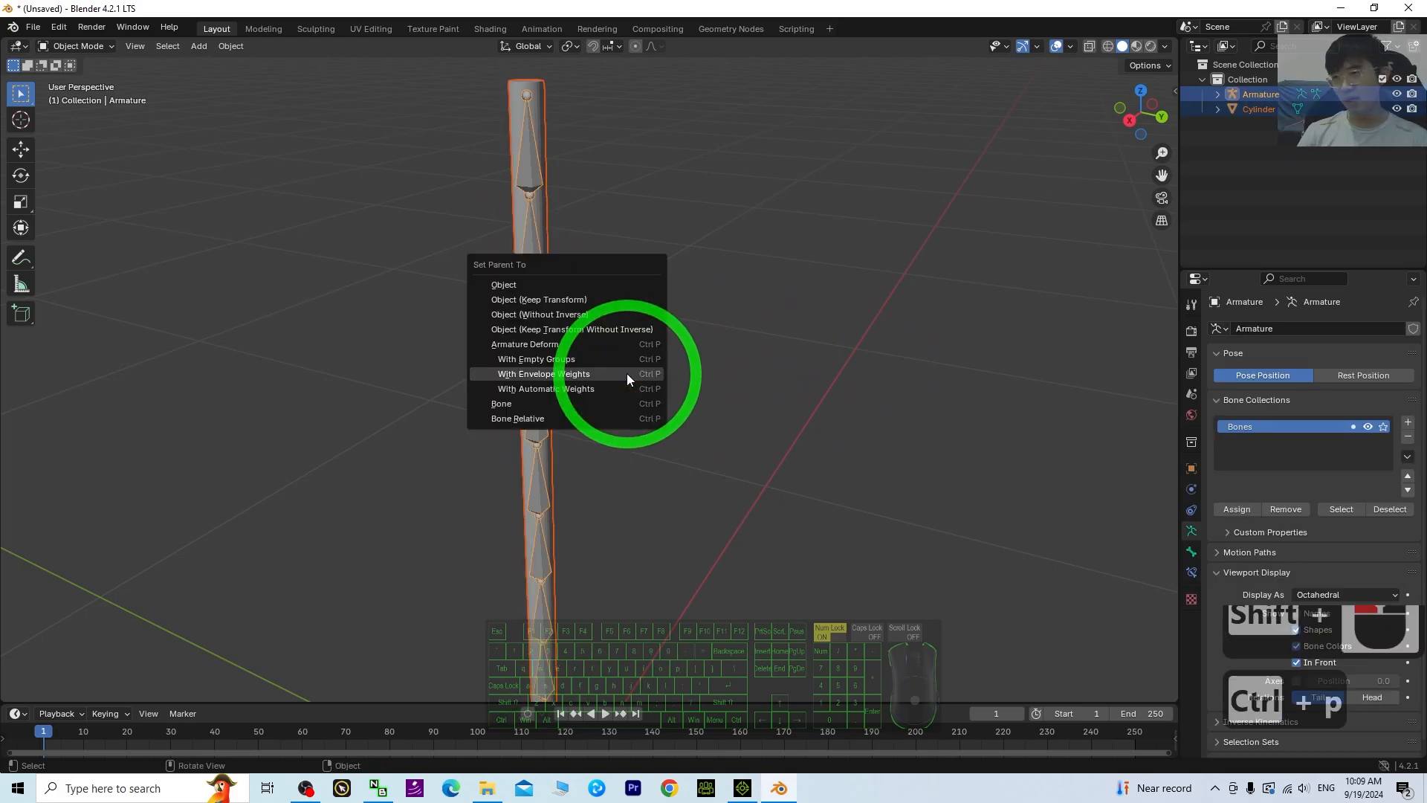
click(627, 373)
key(ctrl+p)
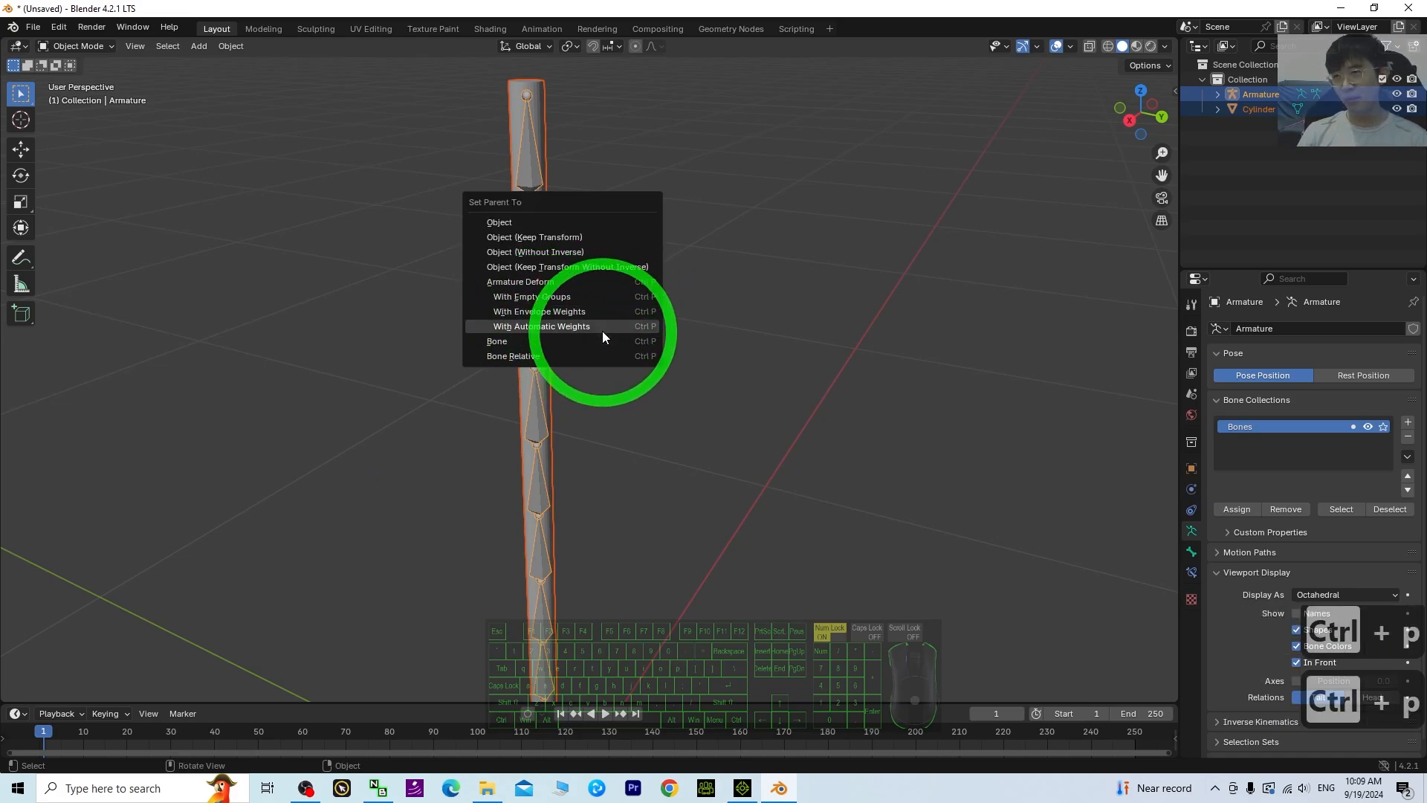
click(602, 331)
Step: Select only the armature and switch it to Pose Mode
scroll(675, 548, down, 5)
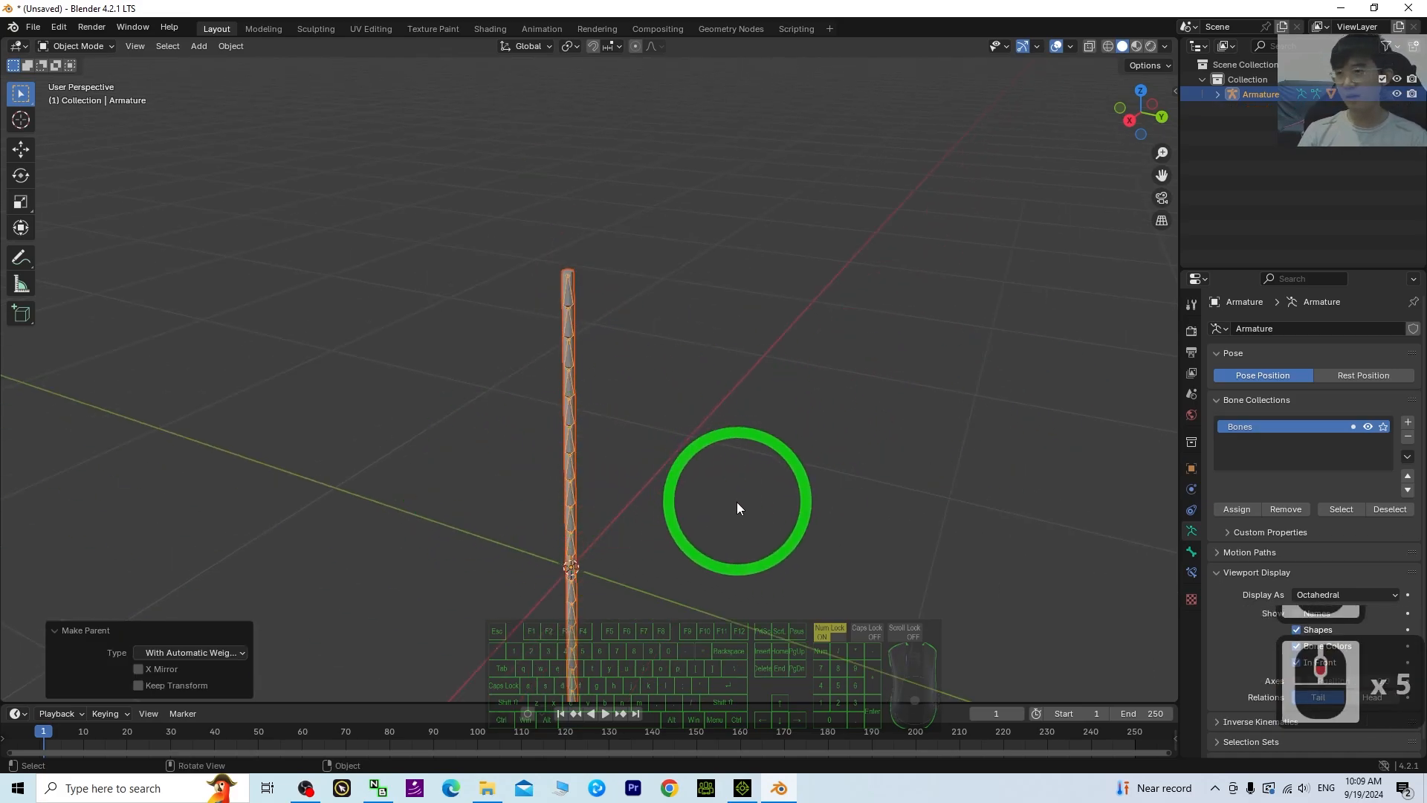
middle_drag(737, 502, 628, 397)
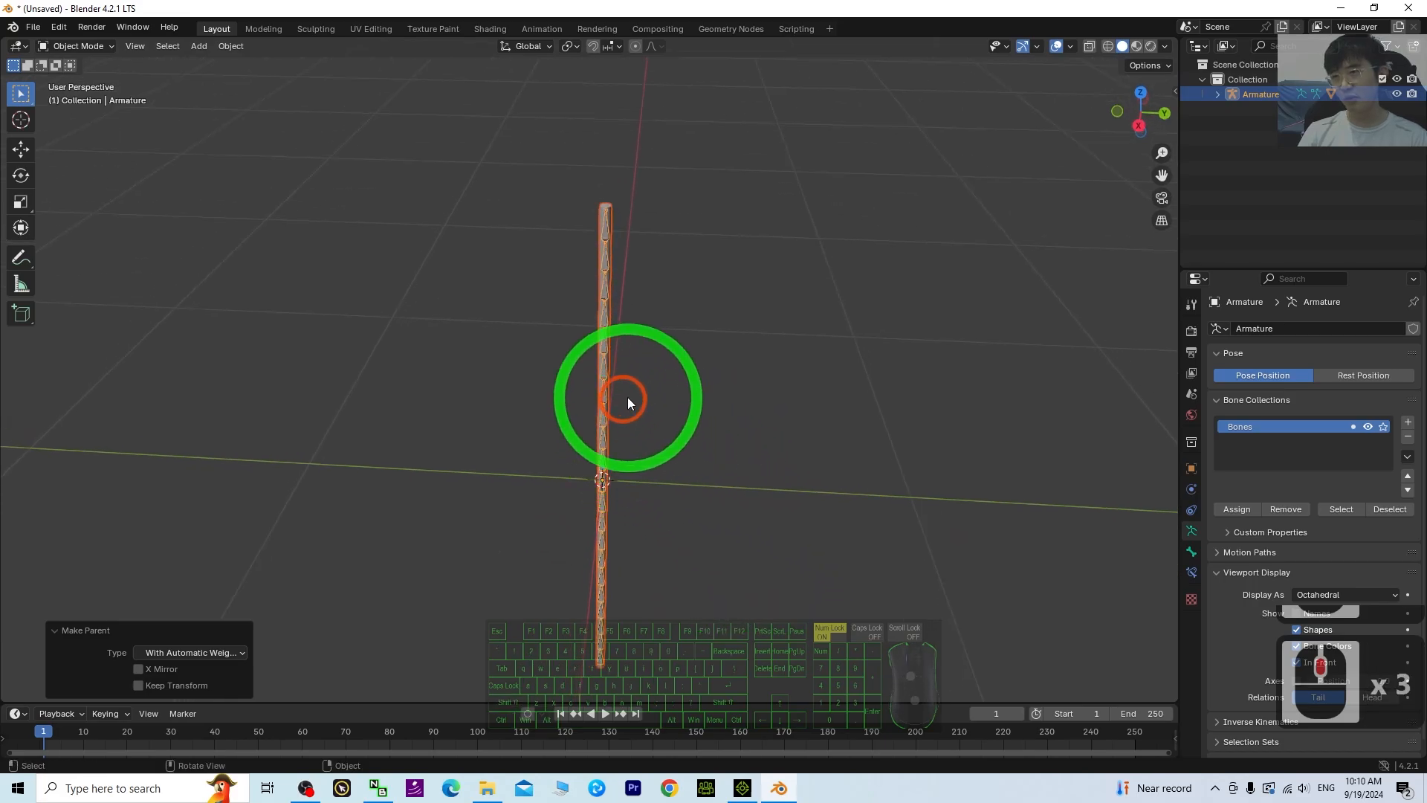
scroll(656, 363, up, 5)
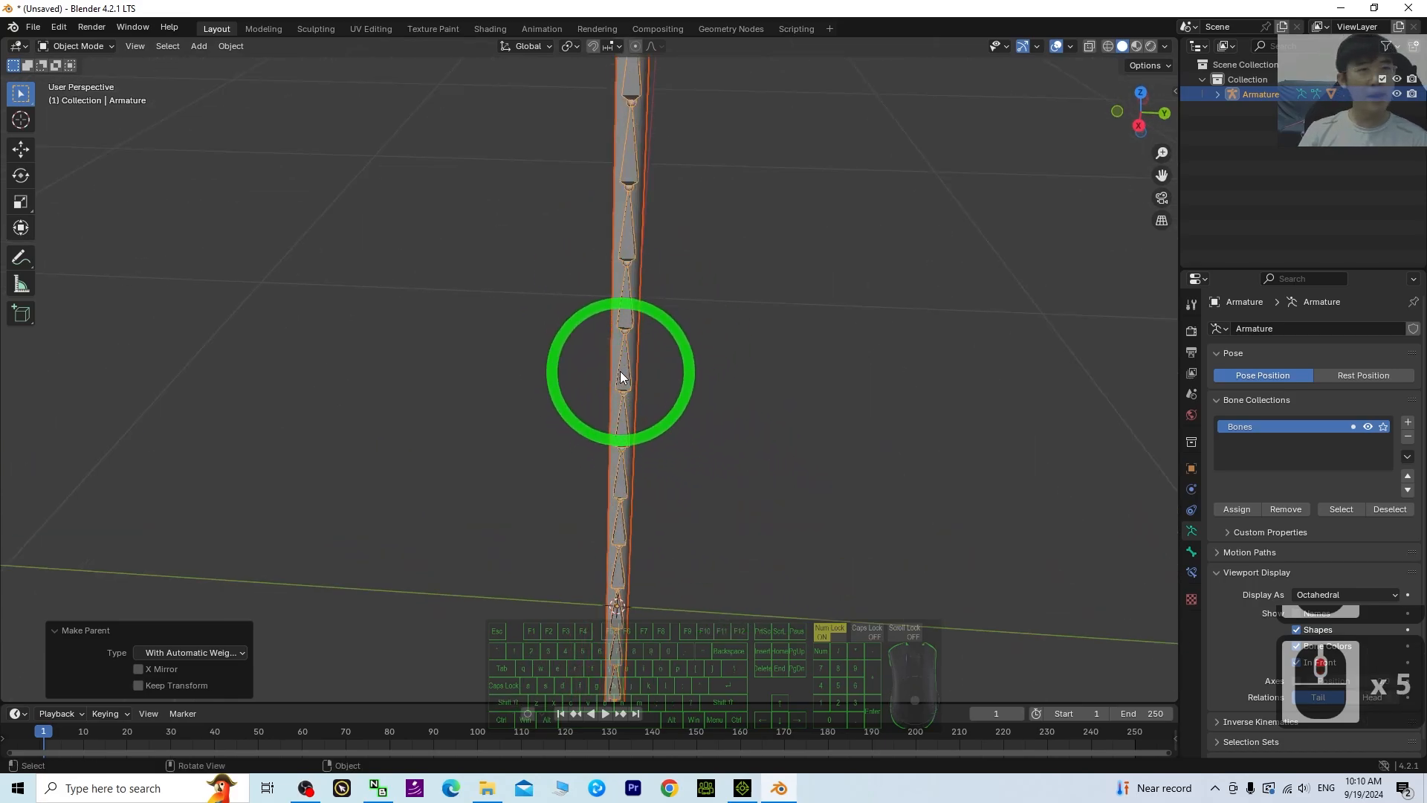
click(689, 289)
click(631, 255)
scroll(636, 359, down, 4)
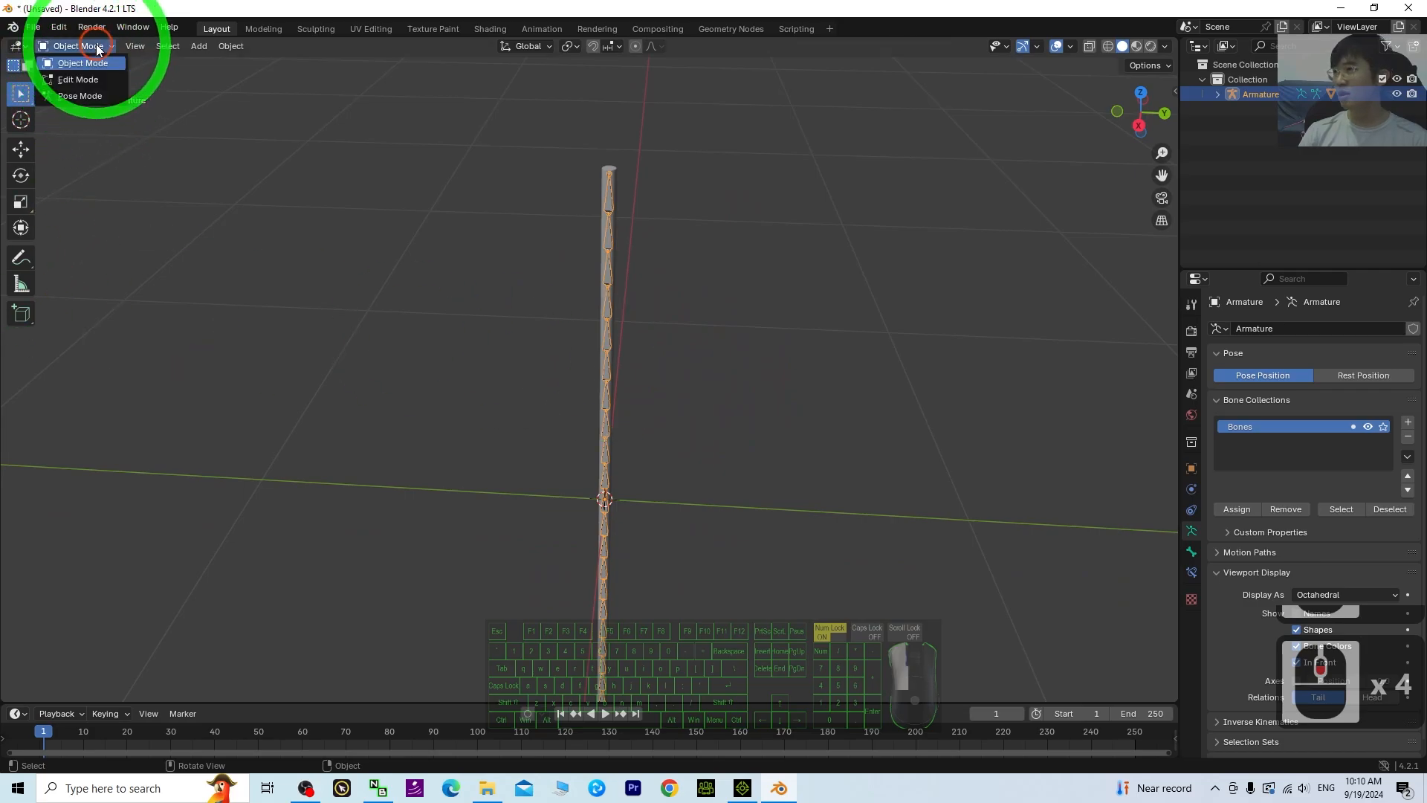
click(73, 97)
Step: Rotate Bone.014 about -26.5° around the global X axis to test the rod's bend, and undo the rotation
click(624, 440)
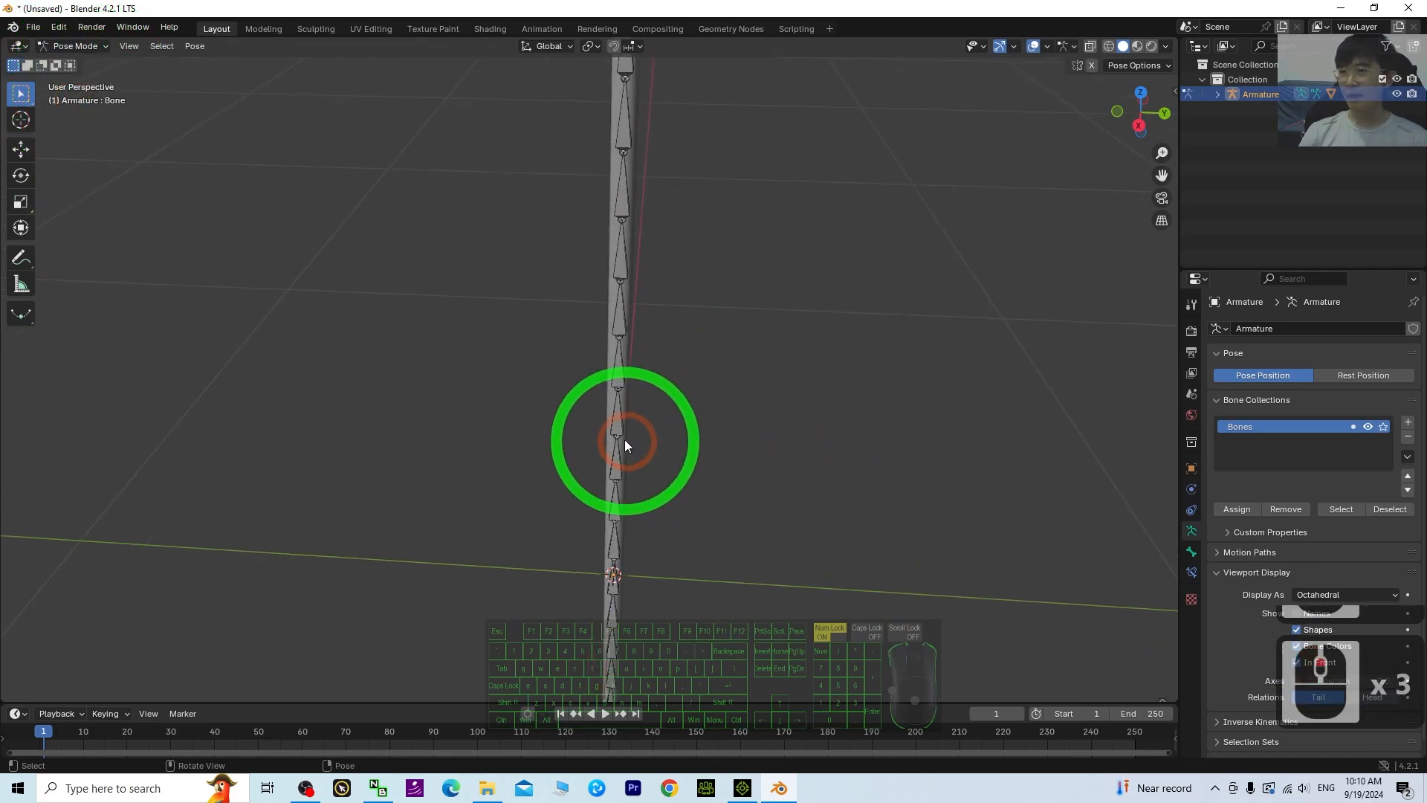
click(20, 176)
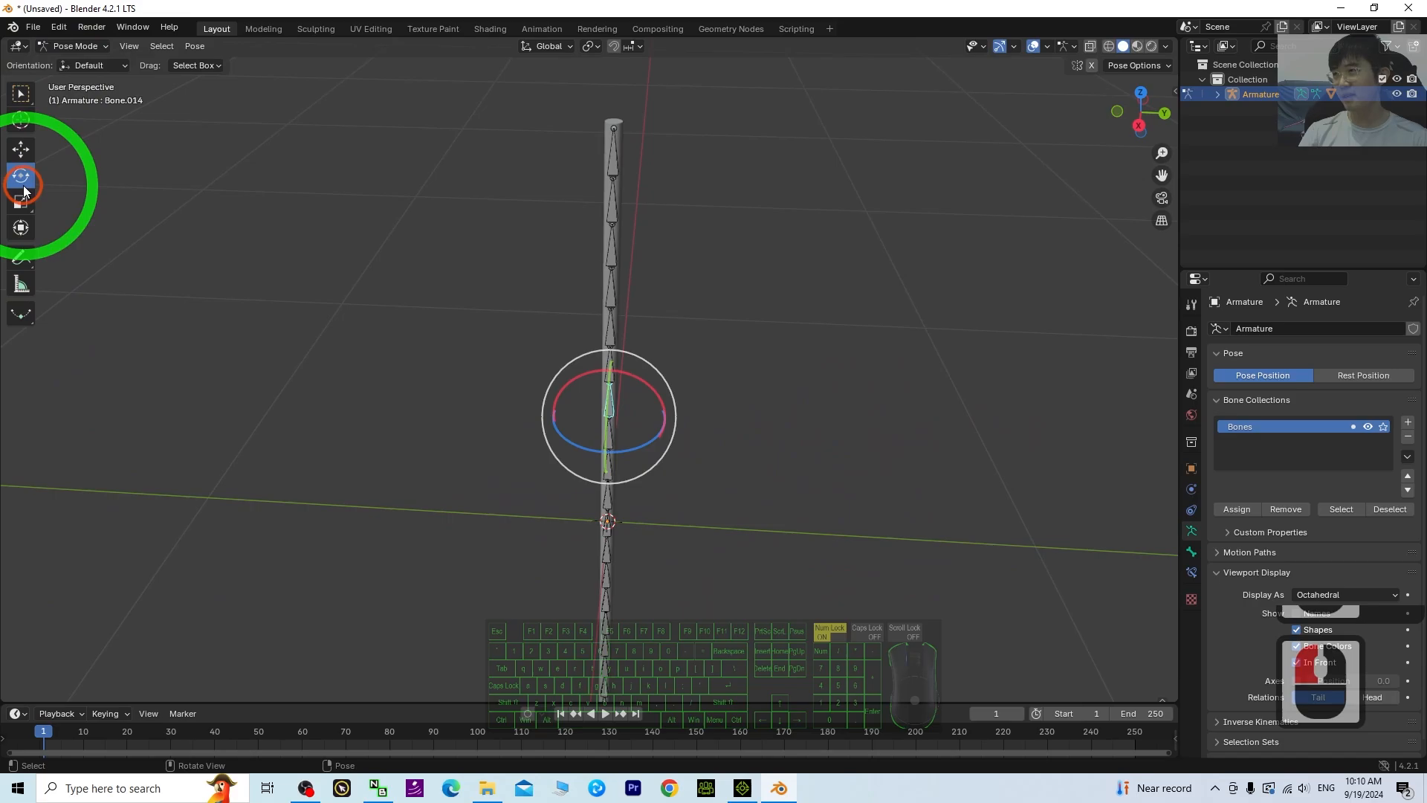
scroll(804, 390, up, 8)
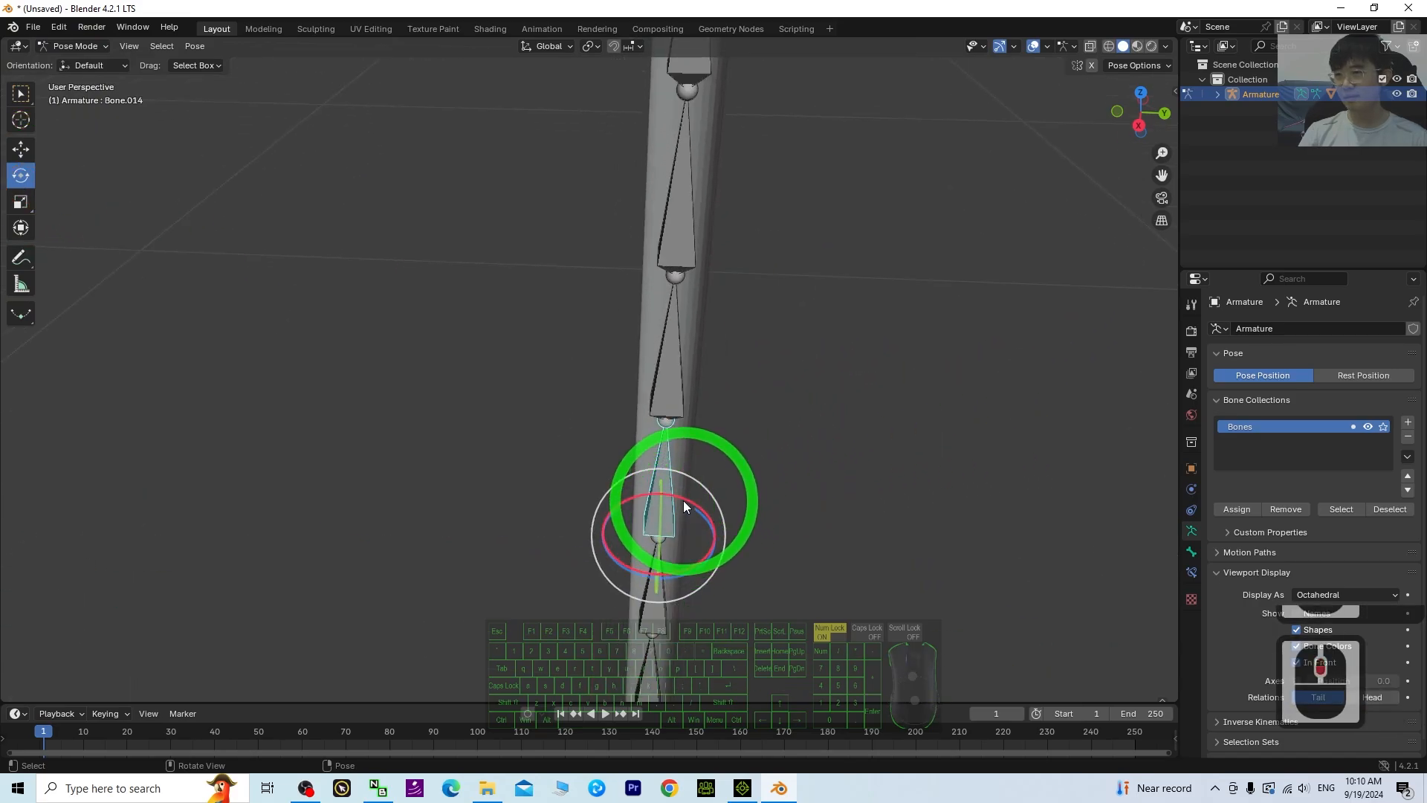
drag(678, 507, 710, 512)
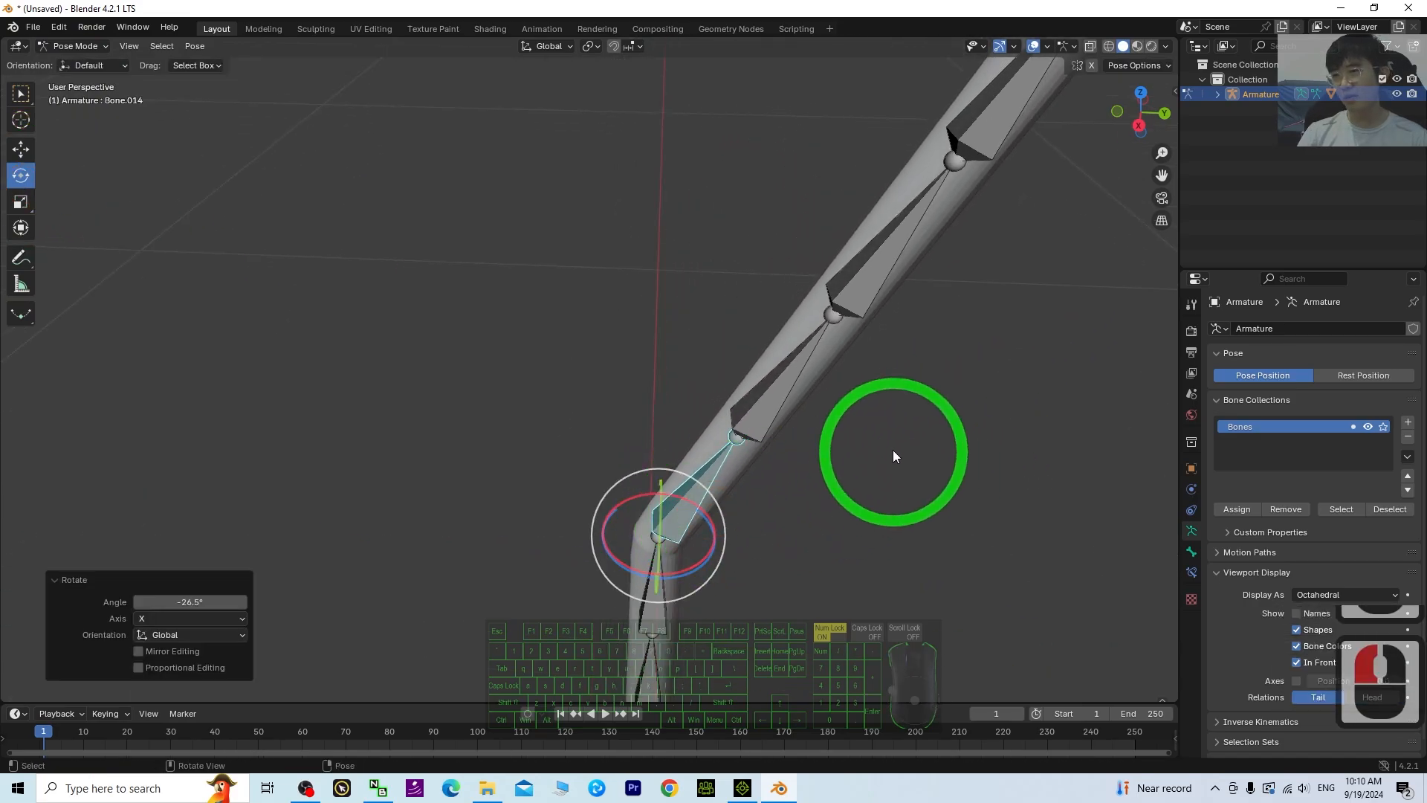
scroll(879, 457, down, 6)
scroll(826, 480, down, 6)
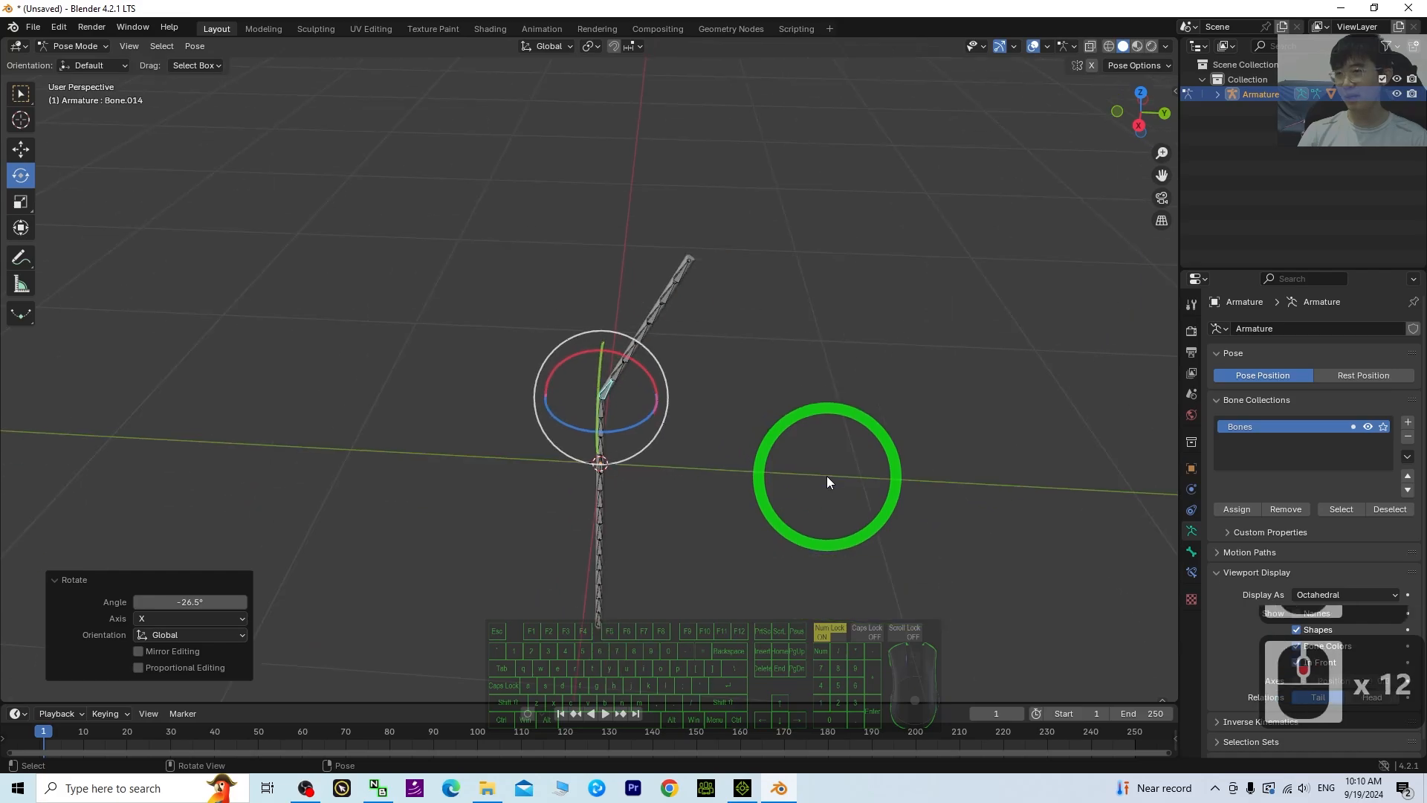
scroll(827, 476, up, 5)
key(ctrl+z)
Step: Test-rotate Bone.017 about -48.6° around Y and about -36.4° around X, undoing each rotation
middle_drag(744, 595, 621, 363)
click(605, 346)
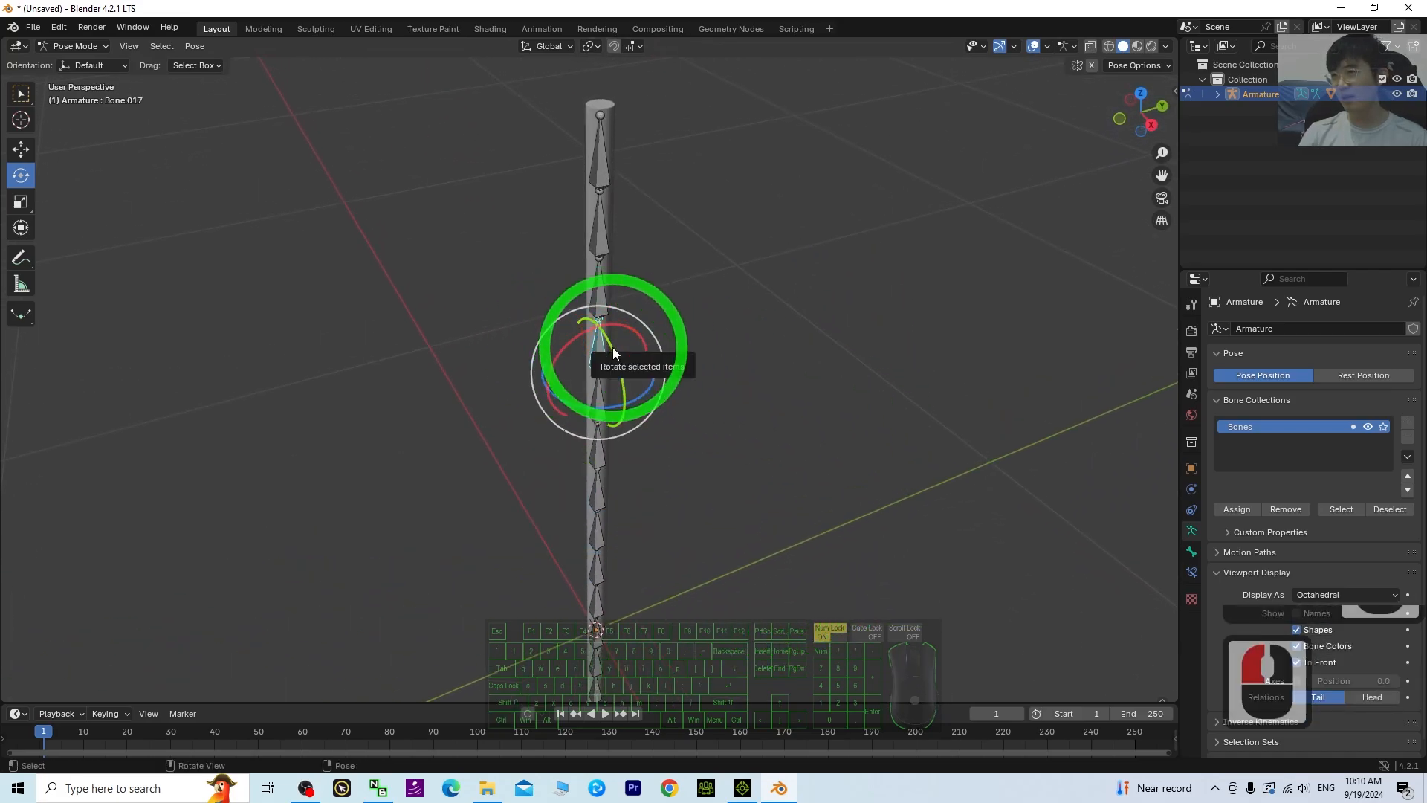
drag(612, 346, 744, 421)
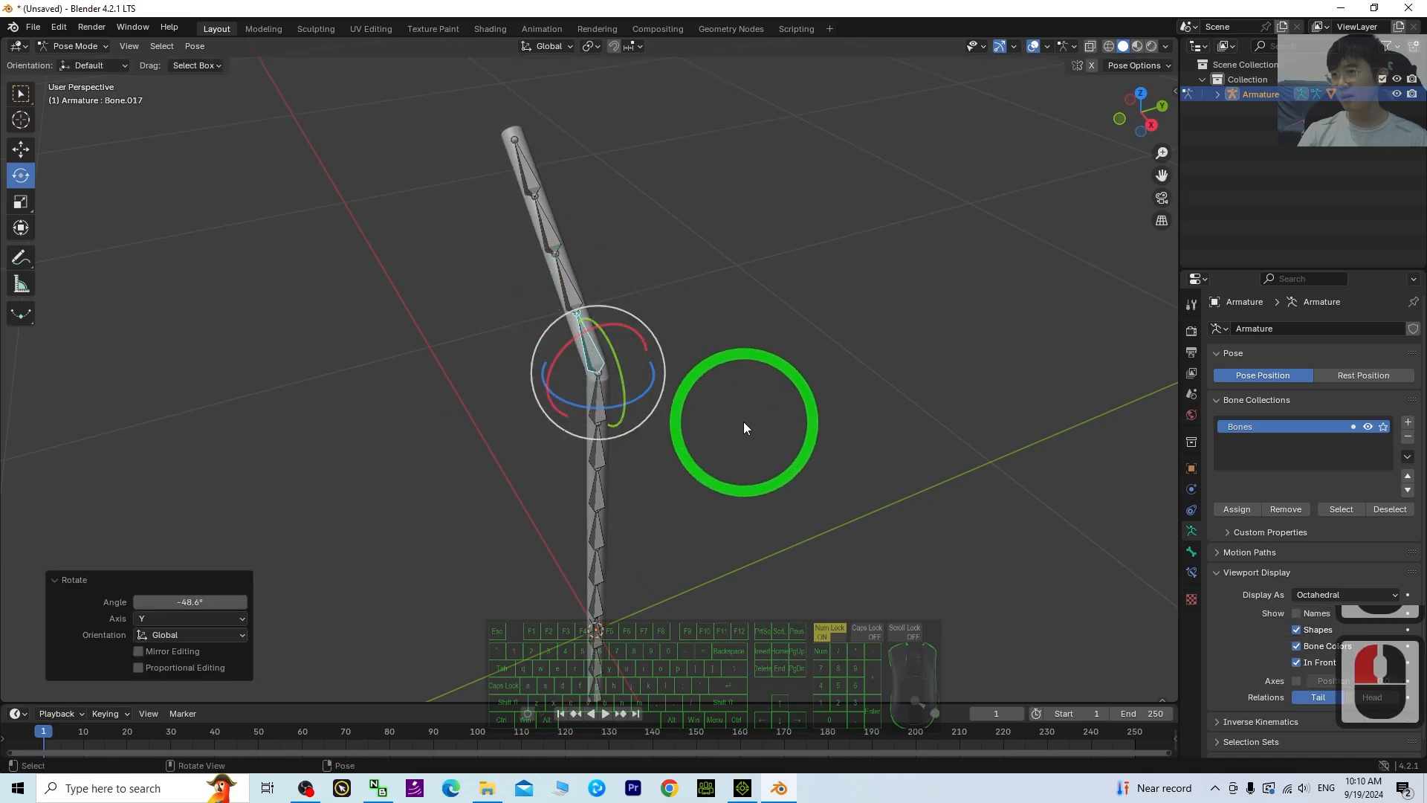
scroll(743, 421, up, 9)
key(ctrl+z)
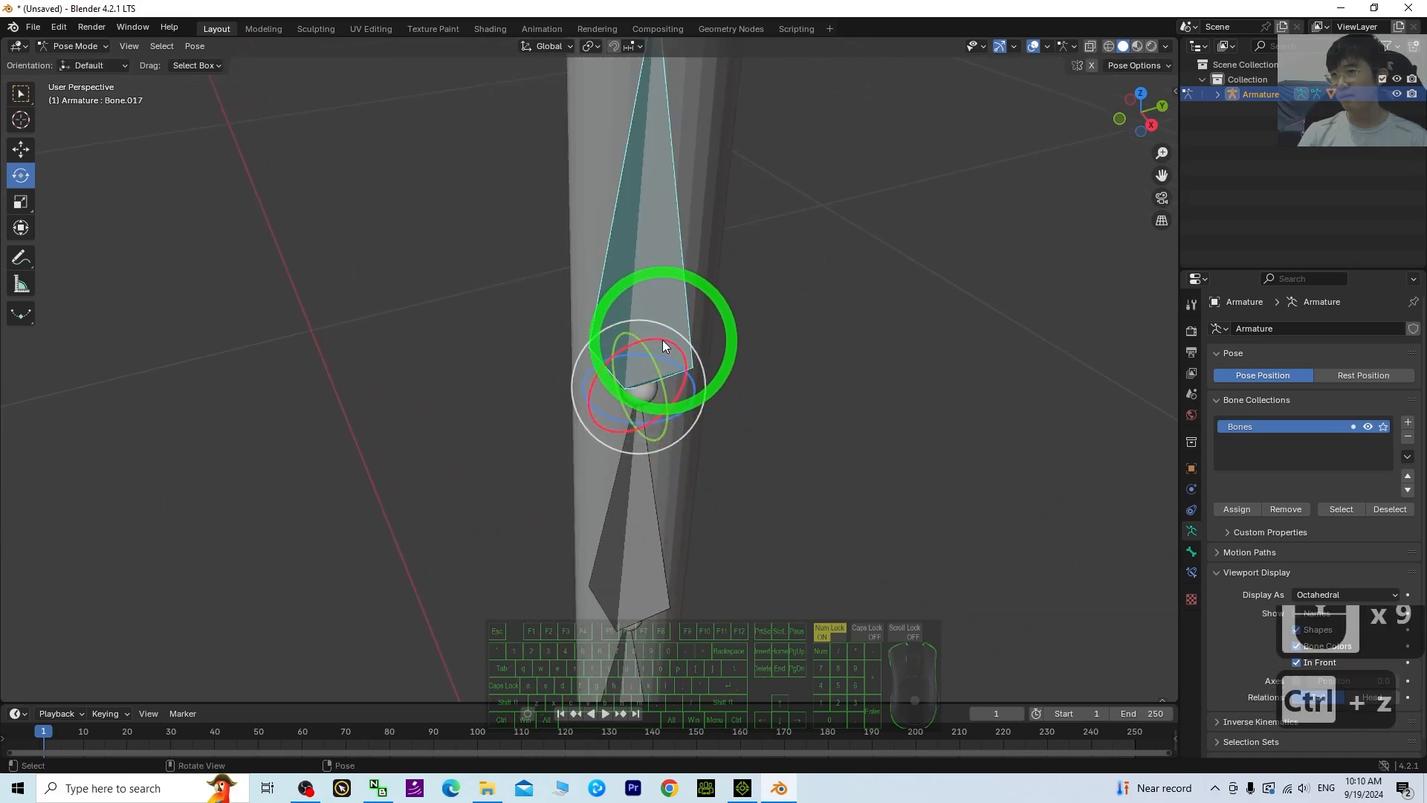
drag(663, 341, 729, 344)
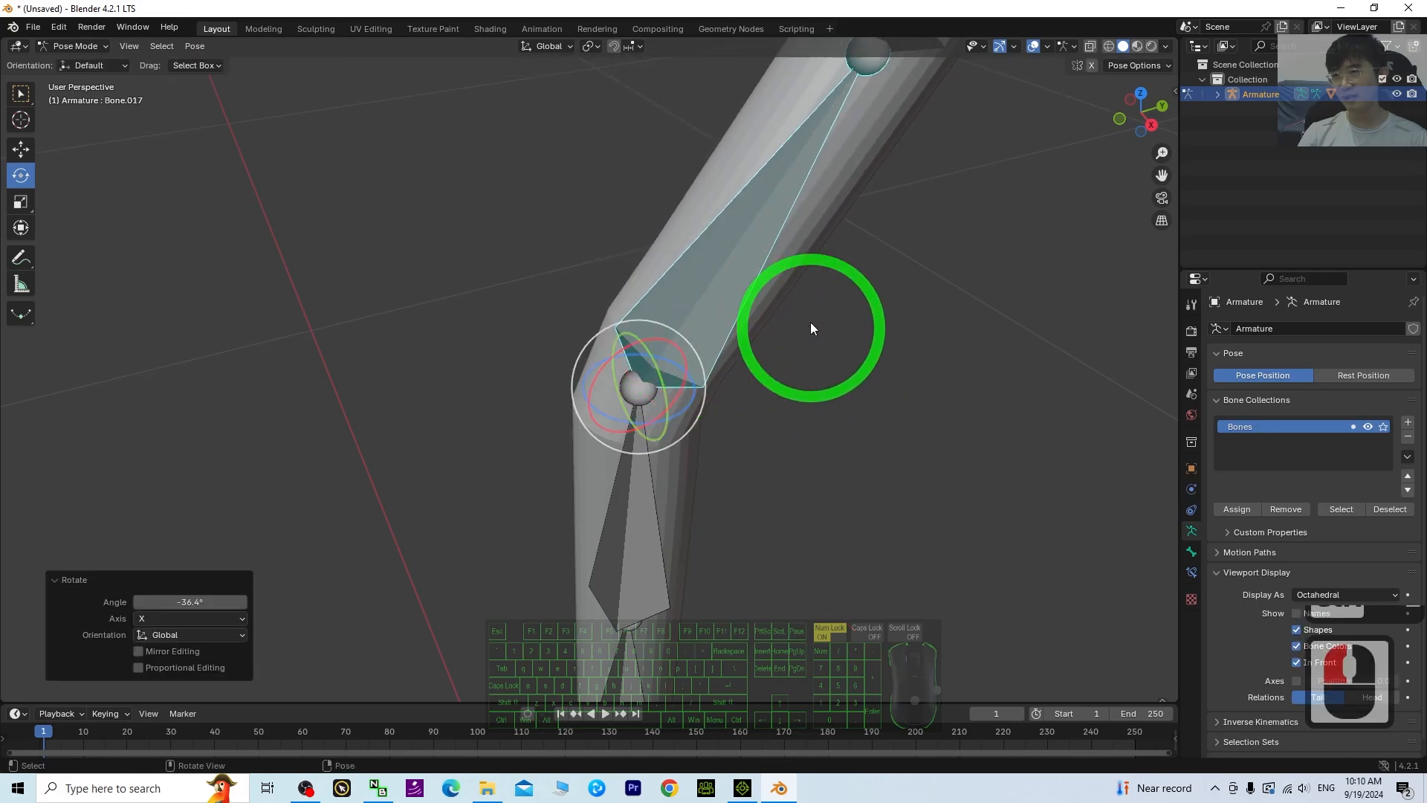
key(ctrl+z)
Step: Test-rotate Bone.018 near the rod's upper end and undo the rotation
middle_drag(666, 187, 647, 163)
click(622, 161)
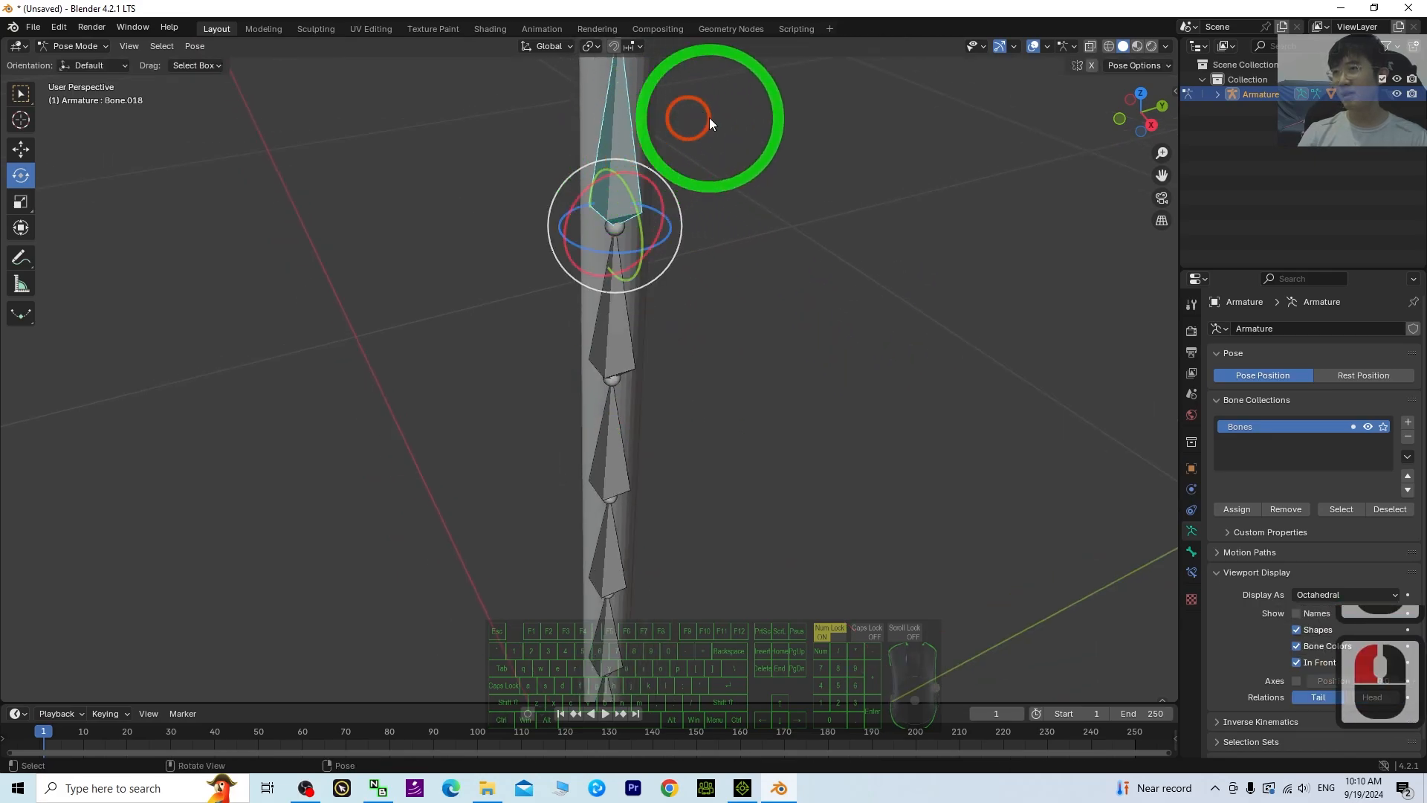
scroll(733, 134, down, 2)
shift+middle_drag(795, 173, 793, 261)
drag(629, 310, 689, 323)
scroll(874, 388, down, 7)
key(ctrl+z)
scroll(855, 440, down, 6)
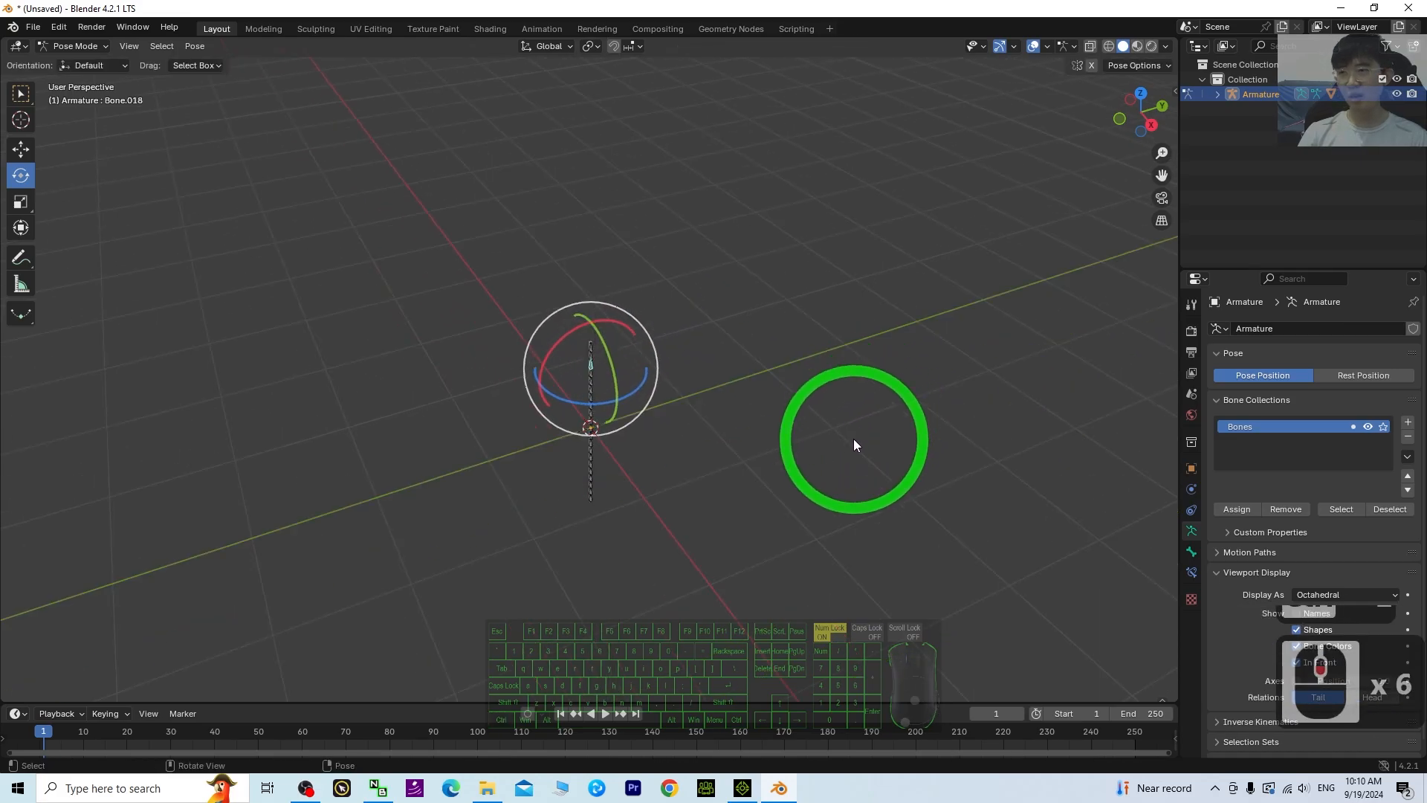
Step: Select all the armature's bones and return to Object Mode
scroll(858, 459, up, 6)
click(785, 452)
click(784, 452)
key(a)
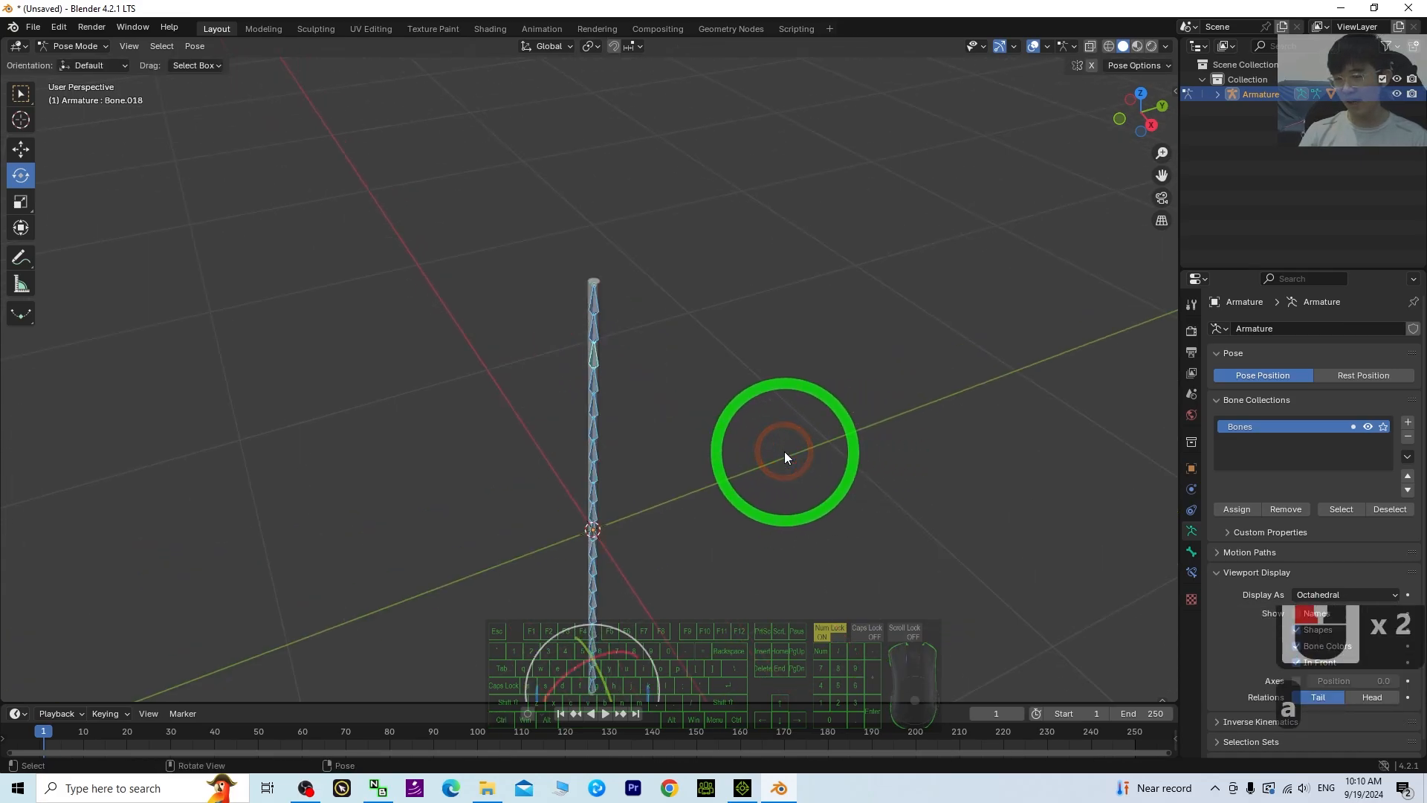
click(36, 6)
click(84, 55)
click(75, 67)
click(782, 328)
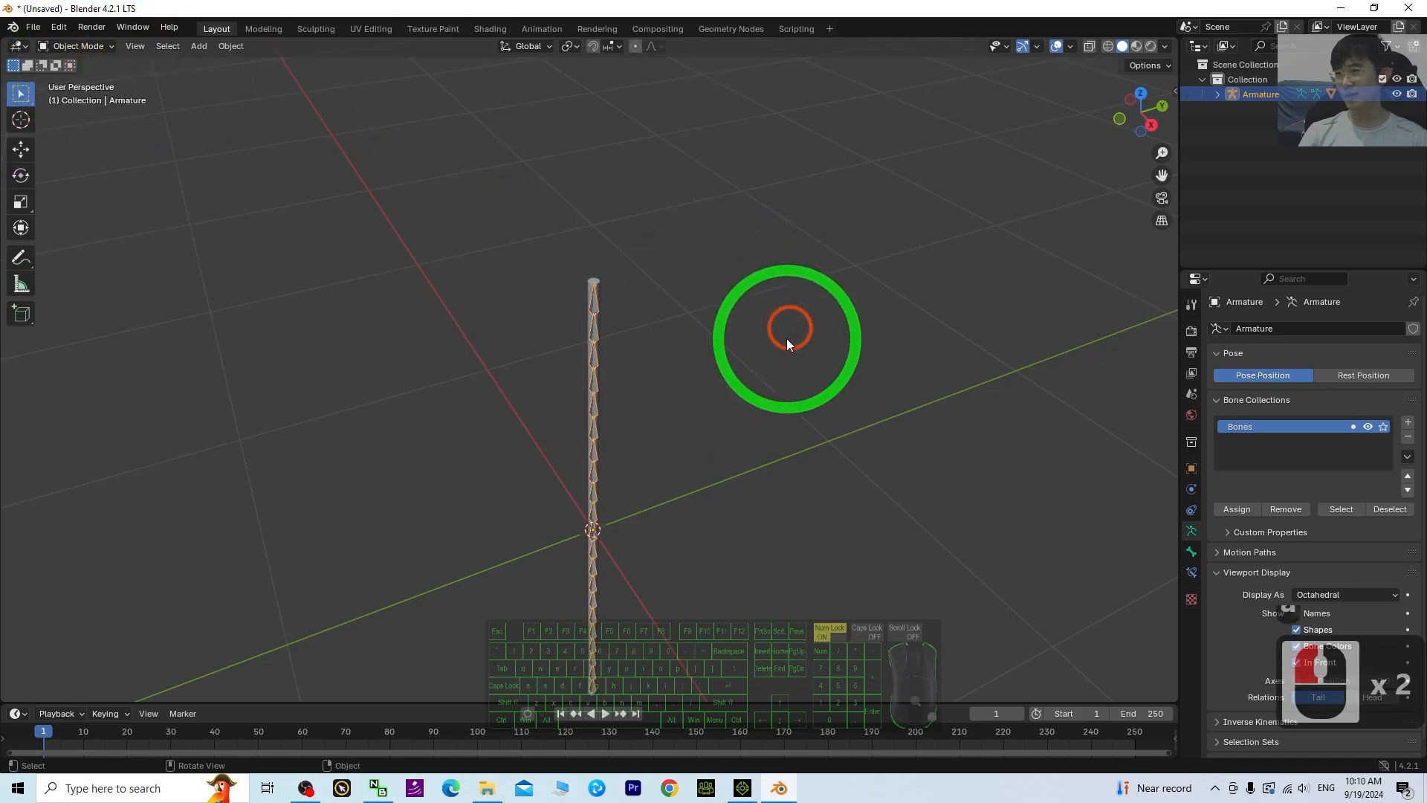
Step: Select the rod and its armature and apply all transforms: location, rotation and scale
click(783, 375)
key(ctrl+a)
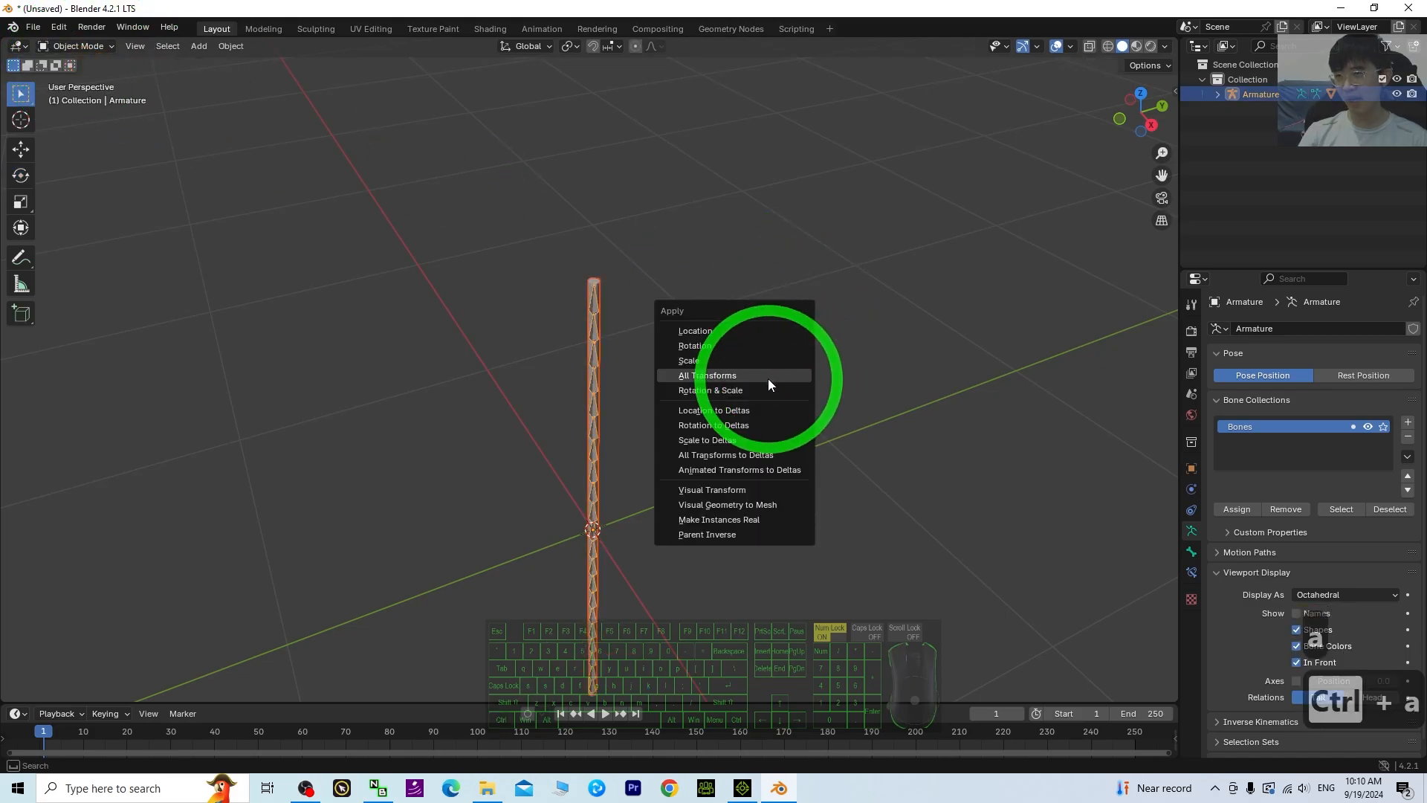
click(715, 373)
scroll(751, 398, down, 6)
scroll(750, 416, up, 5)
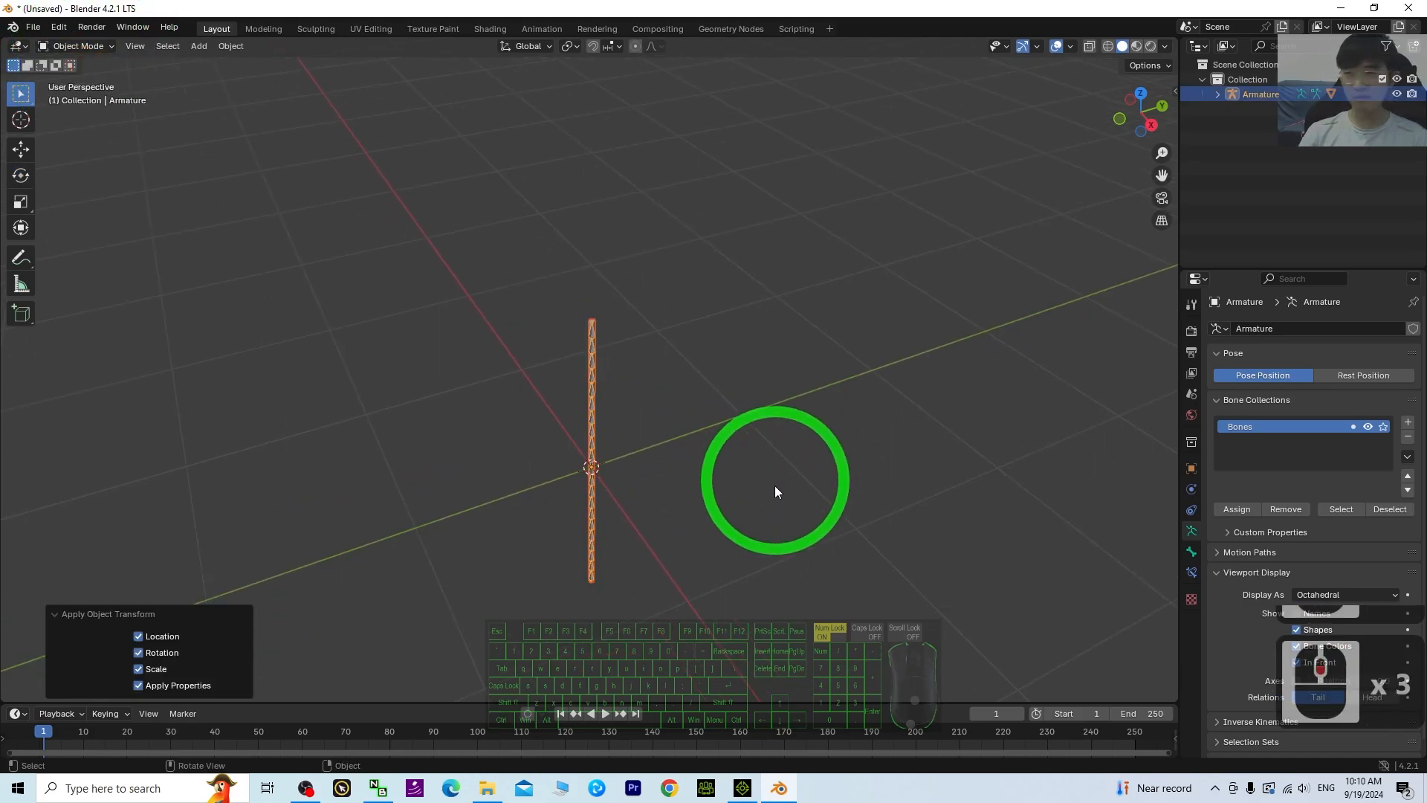
shift+scroll(758, 297, up, 2)
Step: Start an FBX export of the rigged rod with the Desktop as the destination folder
drag(620, 13, 813, 49)
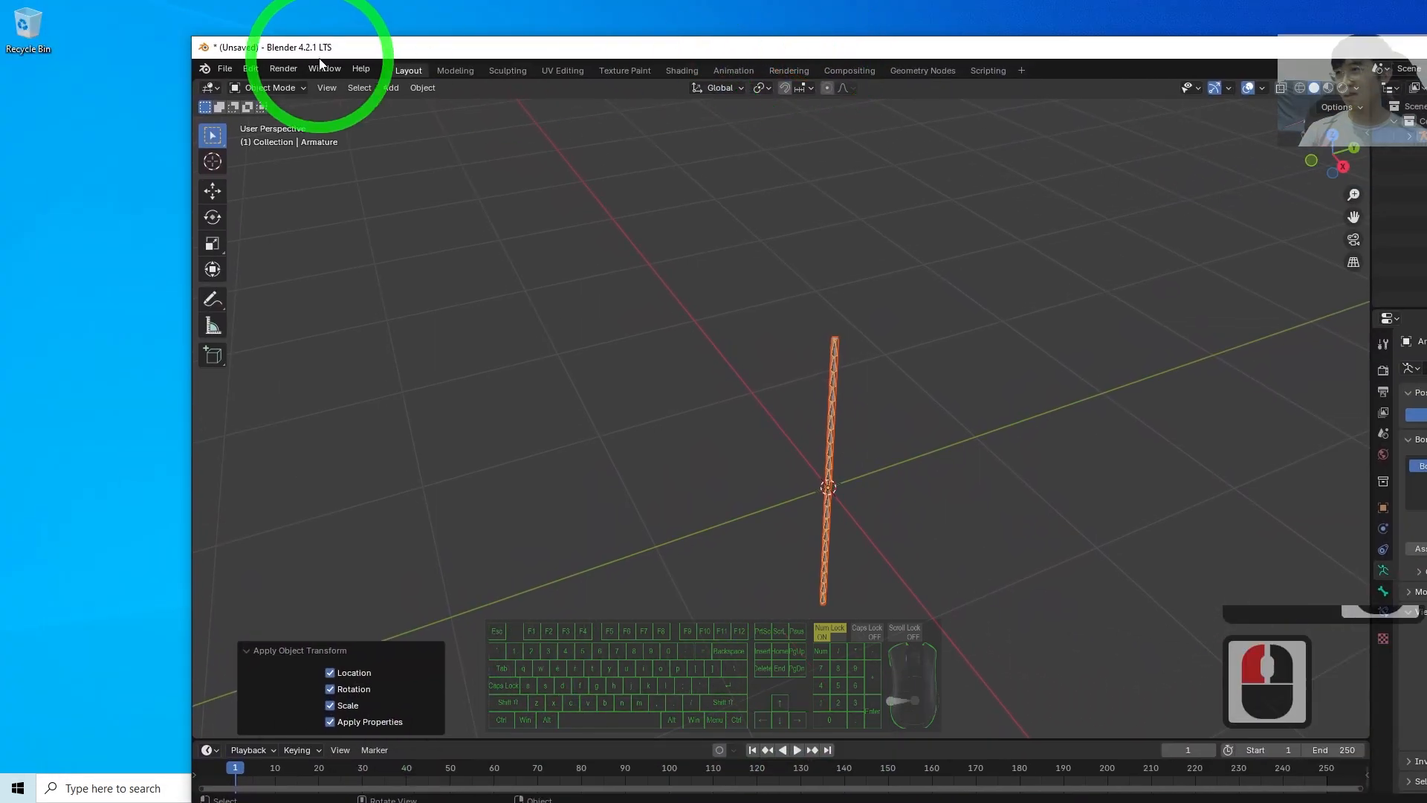
click(226, 69)
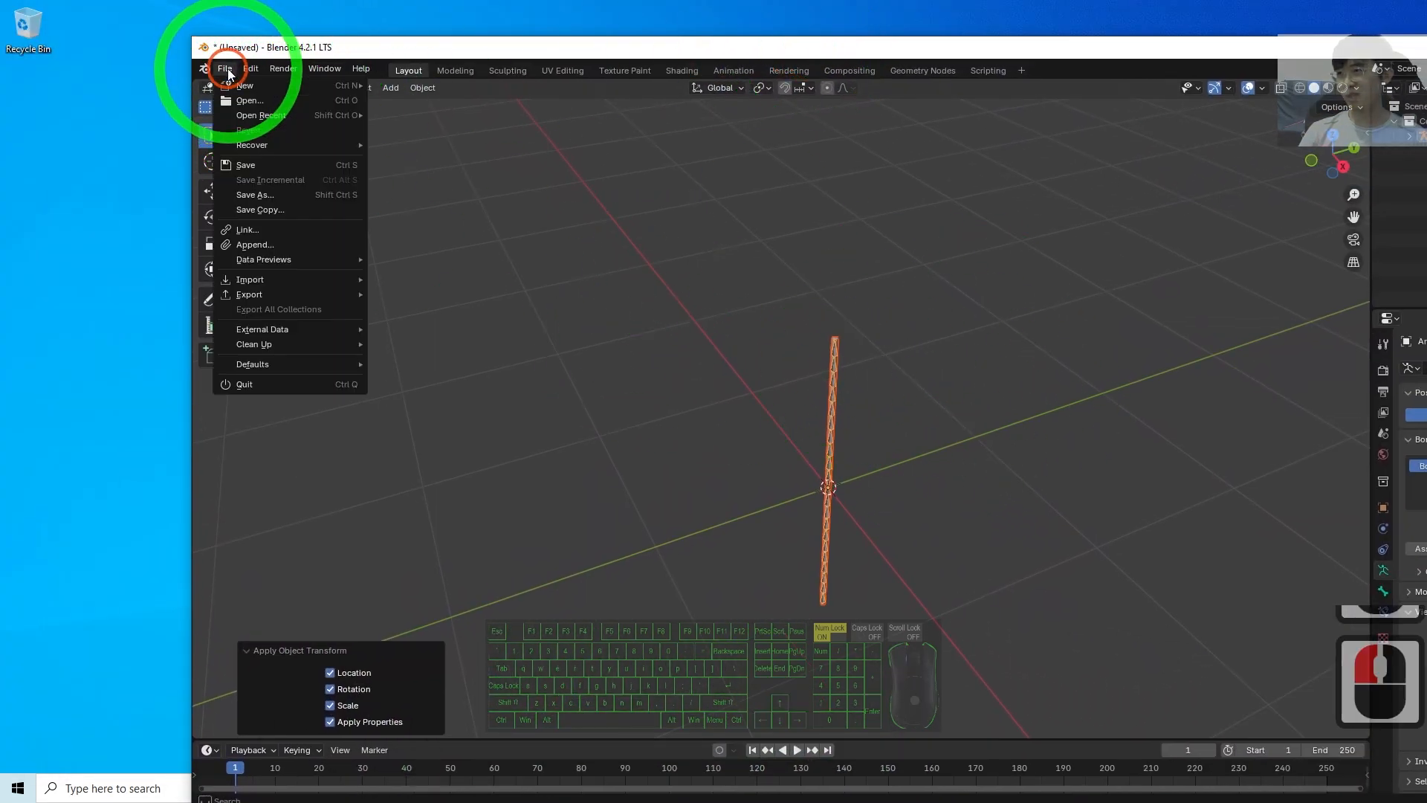
mouse_move(278, 297)
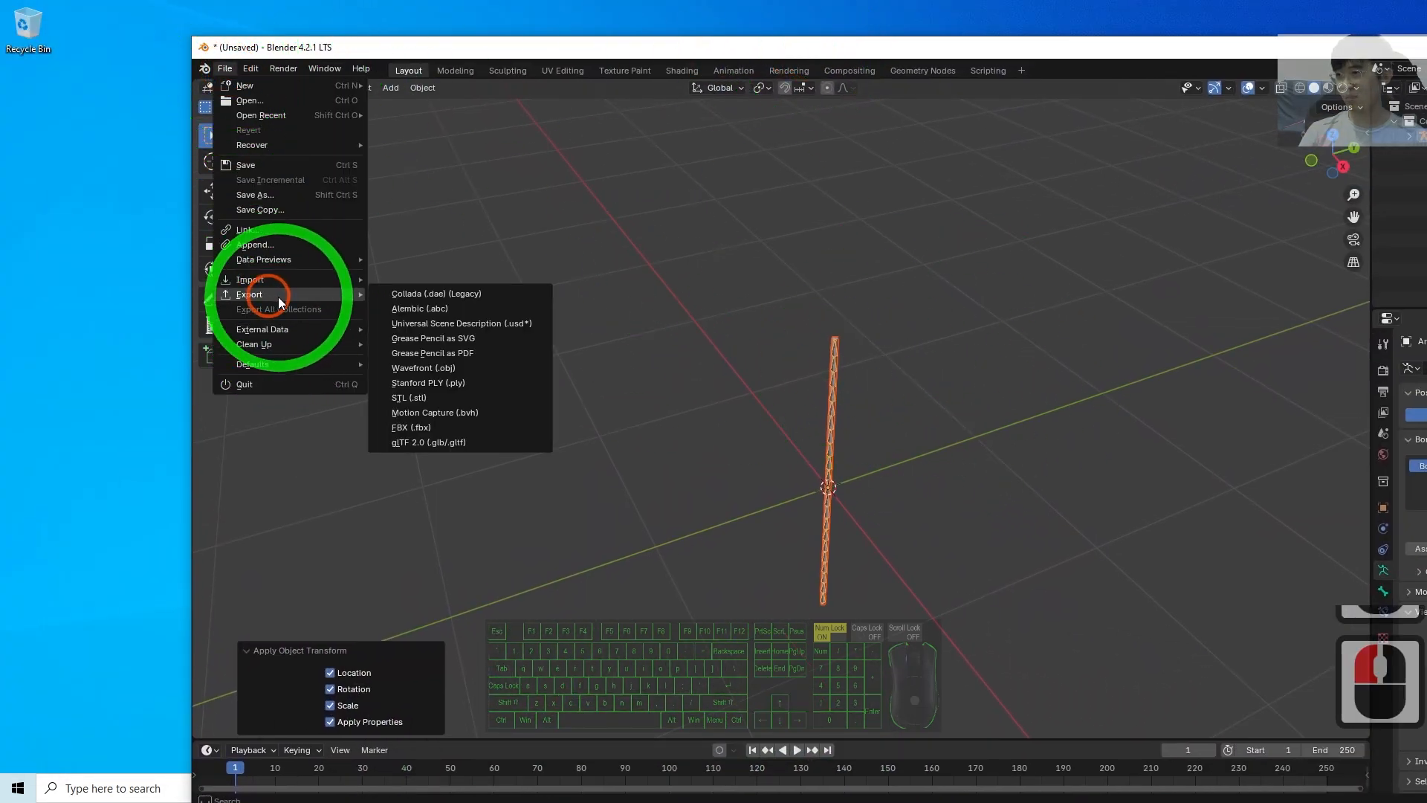
click(411, 428)
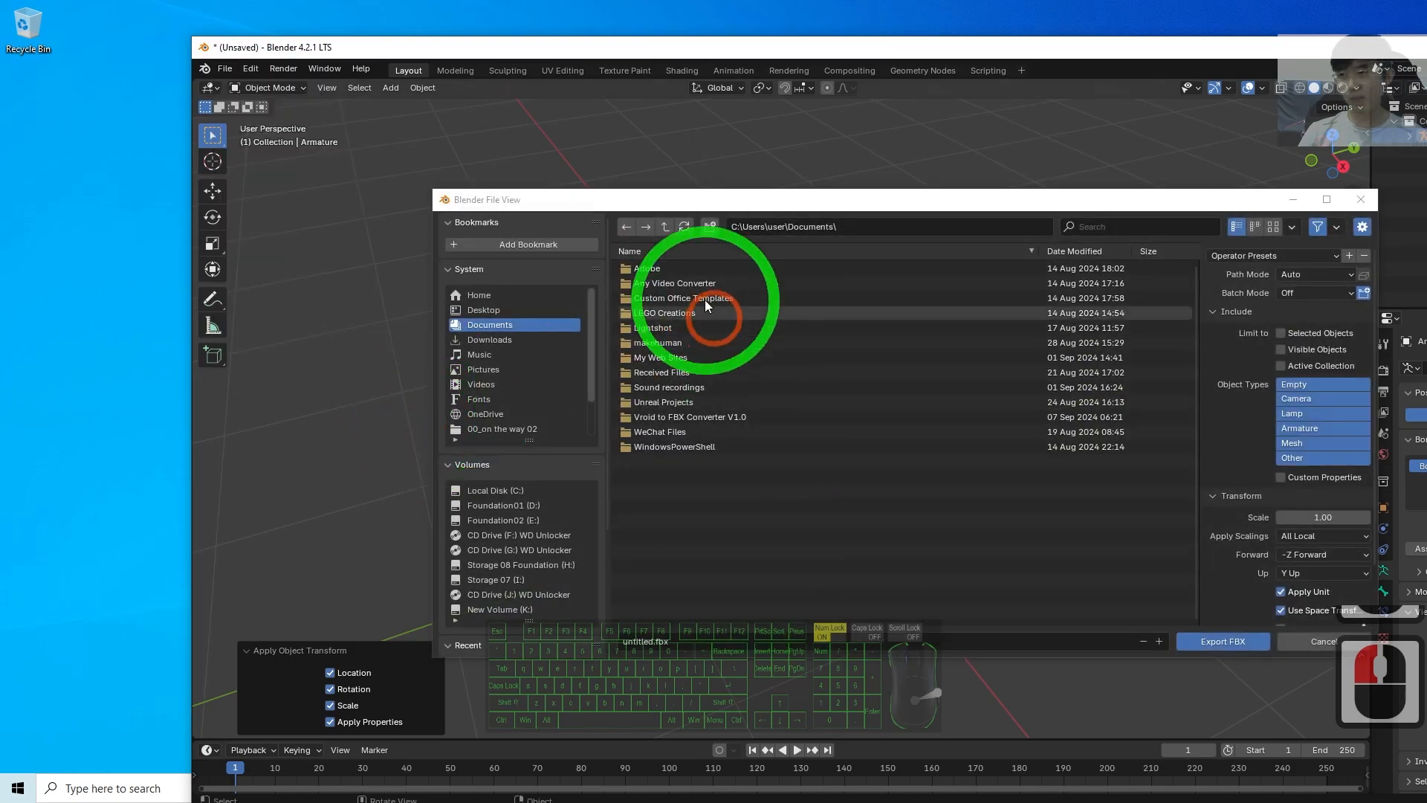
click(480, 310)
drag(753, 221, 560, 222)
double_click(509, 581)
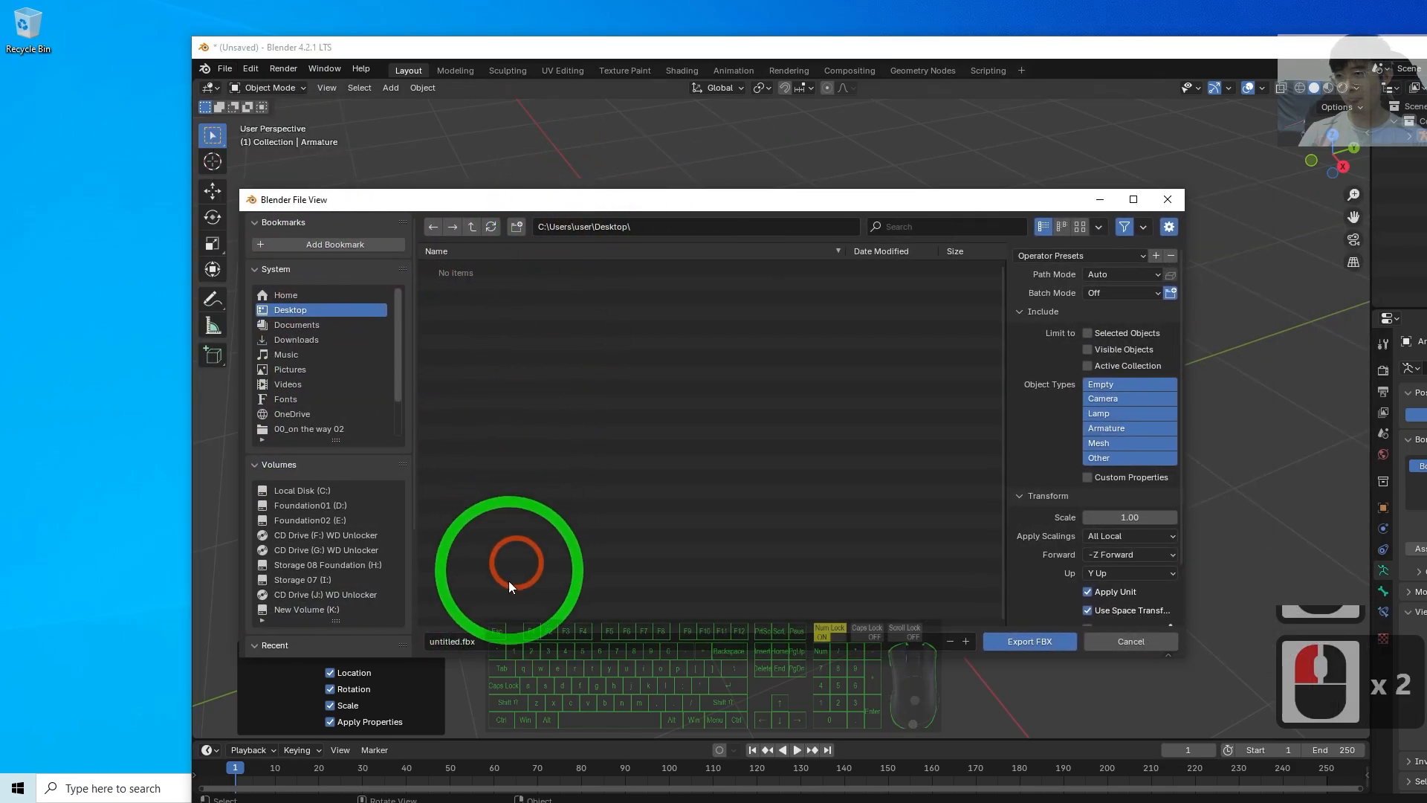
Step: Set the FBX export's Path Mode to Copy and enable embedding of textures
click(1156, 275)
click(1100, 373)
click(1123, 293)
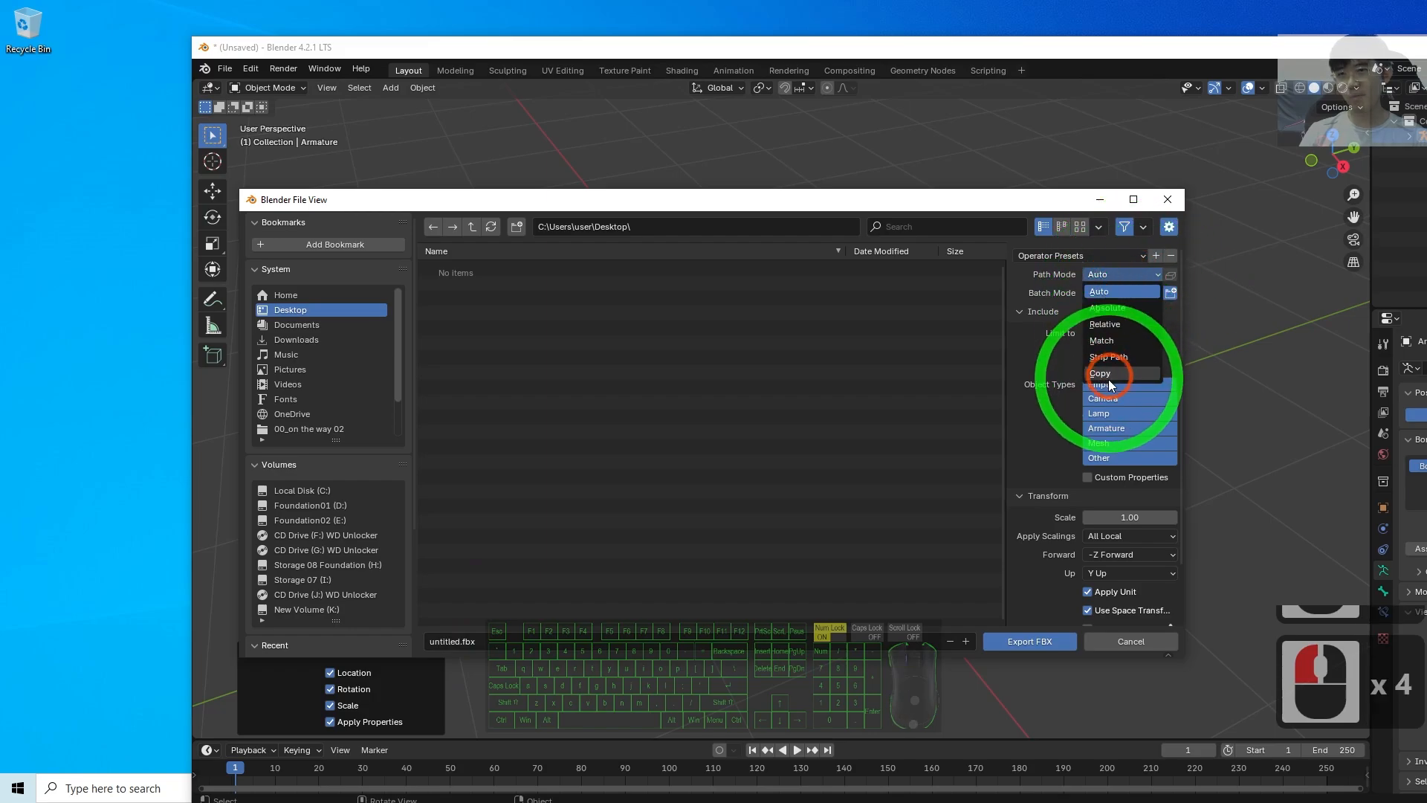
click(1137, 313)
click(1171, 275)
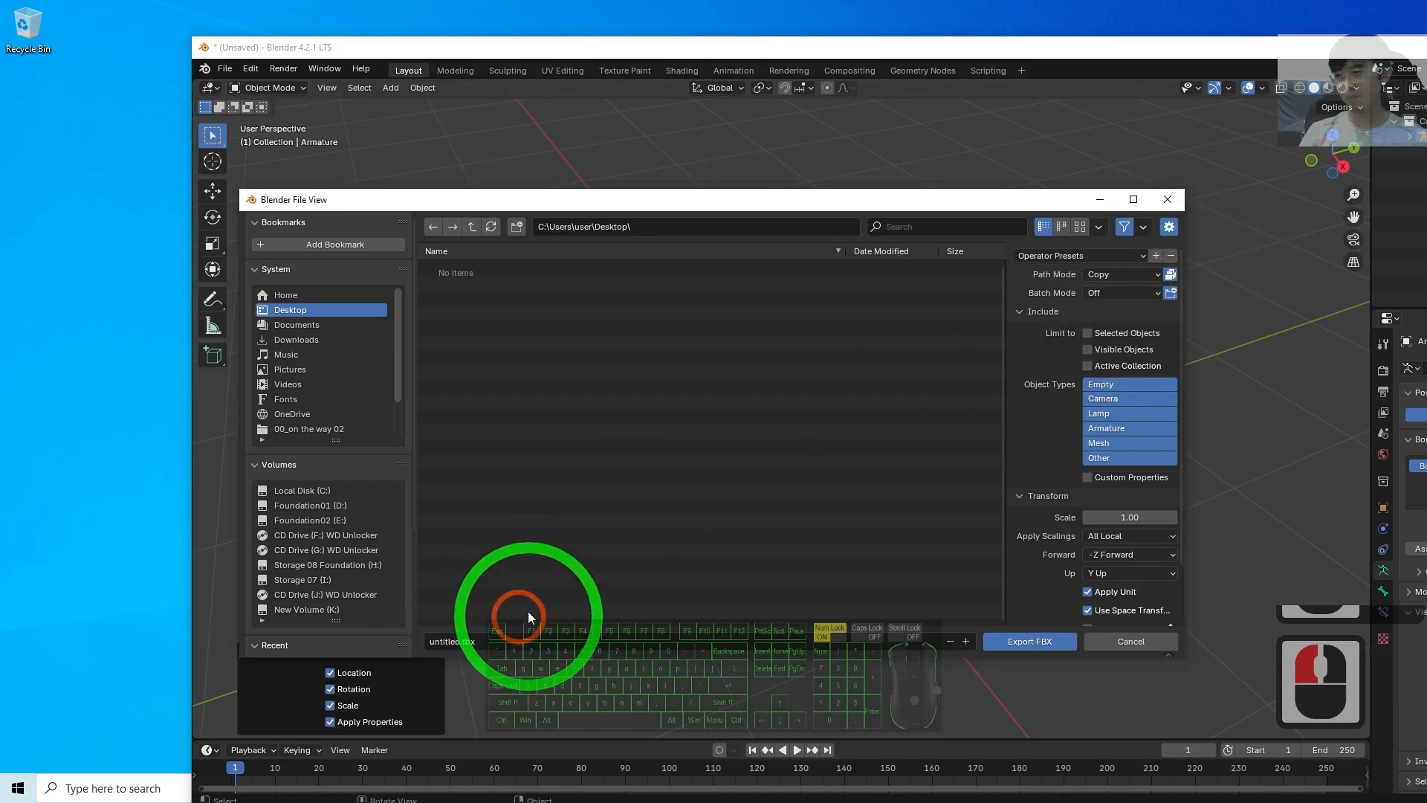
Step: Name the export file "flexible rod" and export it as FBX
double_click(494, 636)
text(flexib)
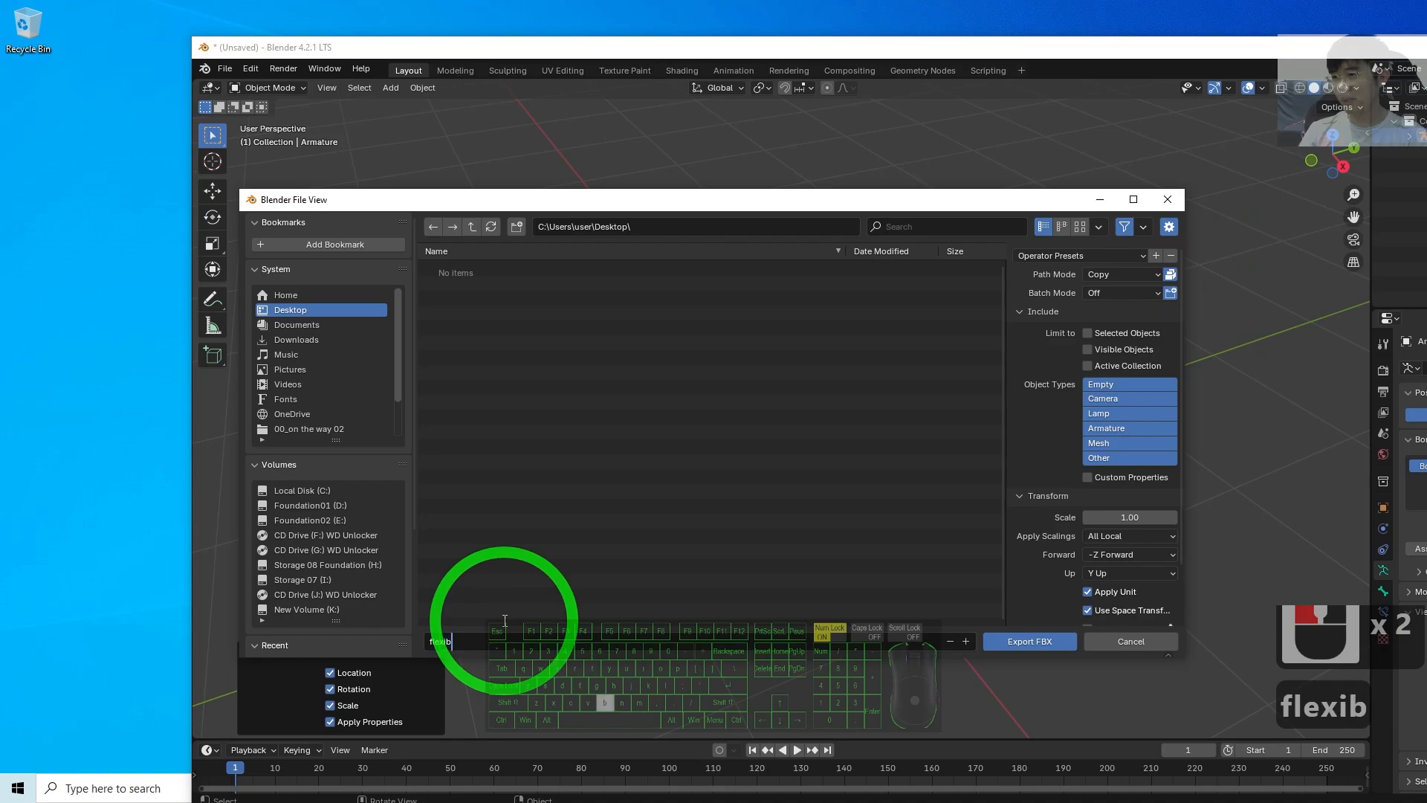
text(le rod)
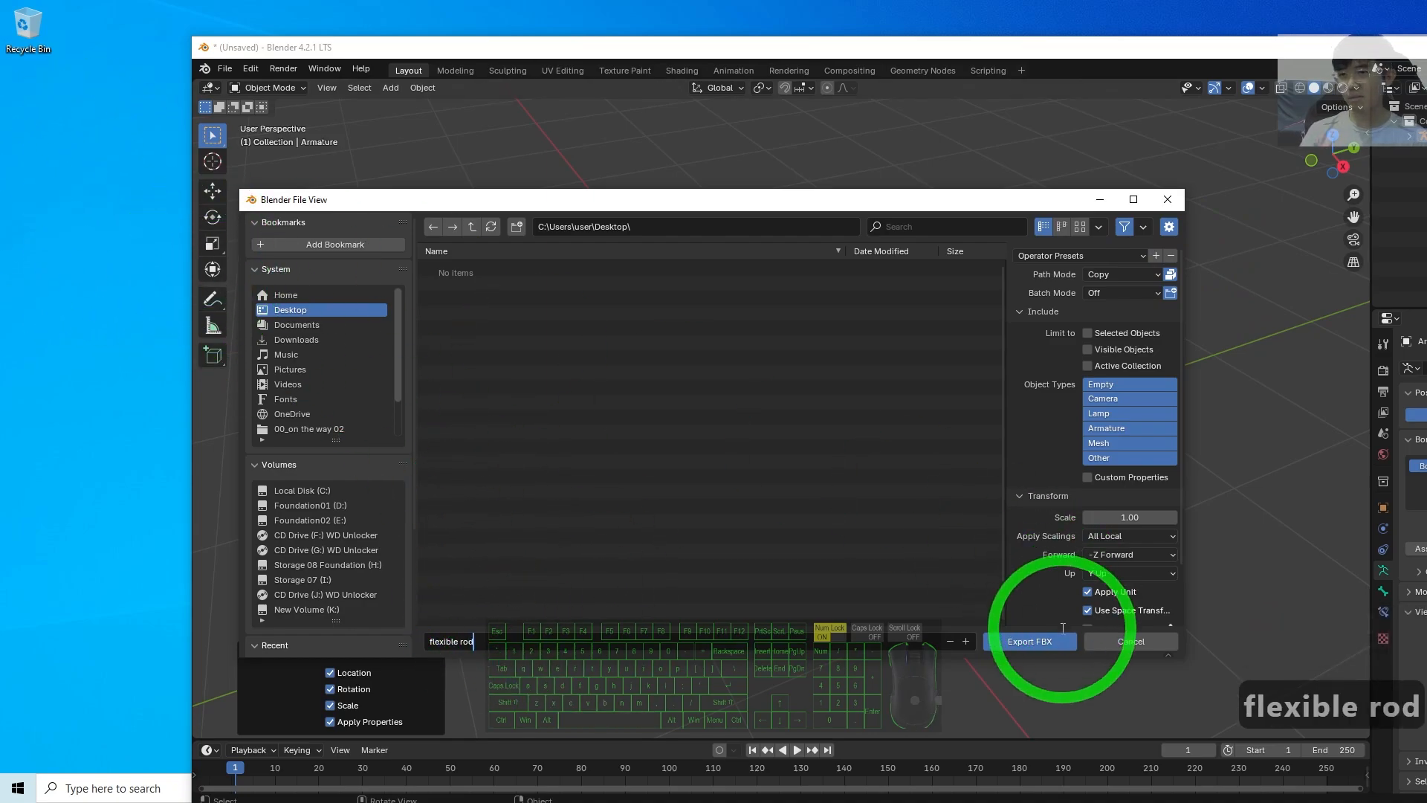
click(1030, 643)
Step: Check the desktop for the exported flexible rod FBX file
click(68, 169)
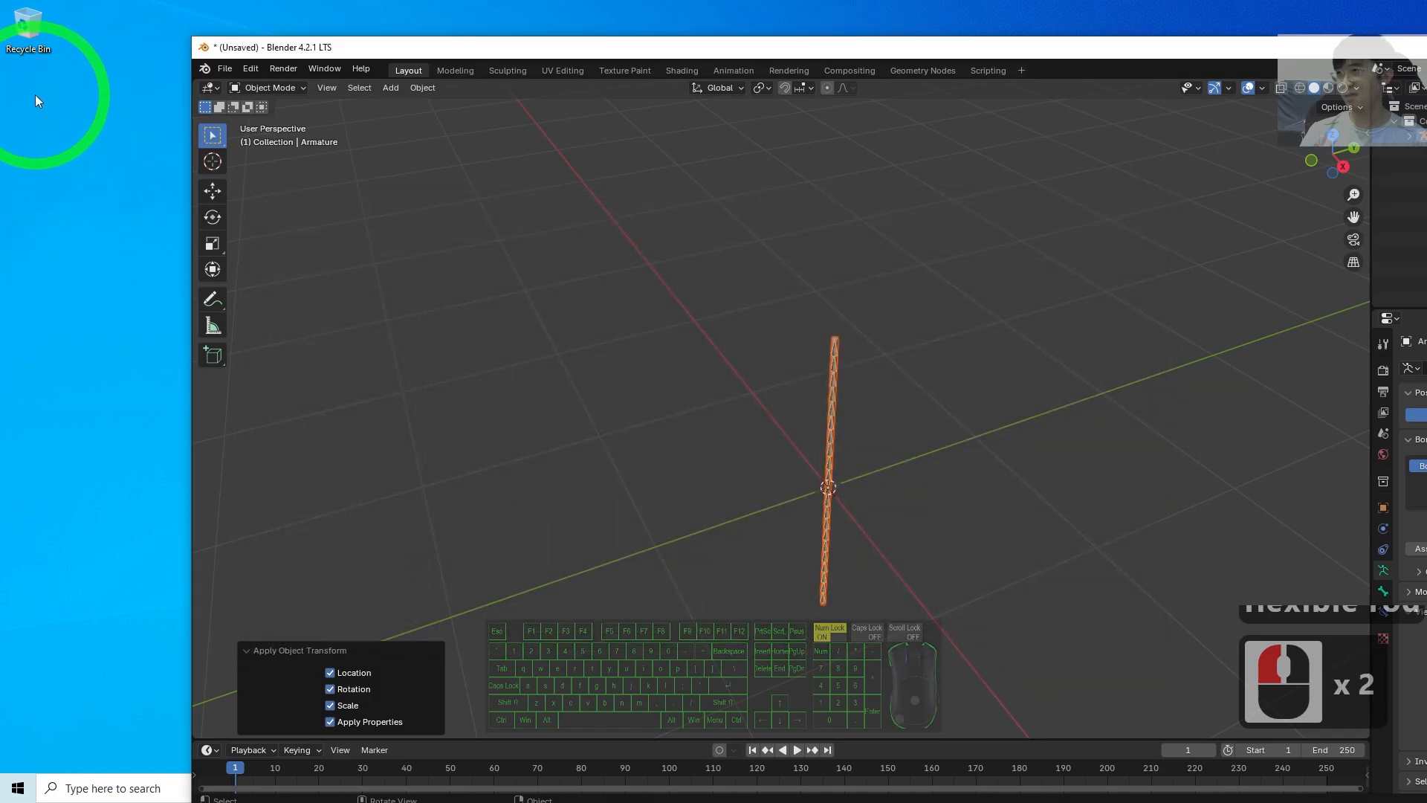
right_click(85, 150)
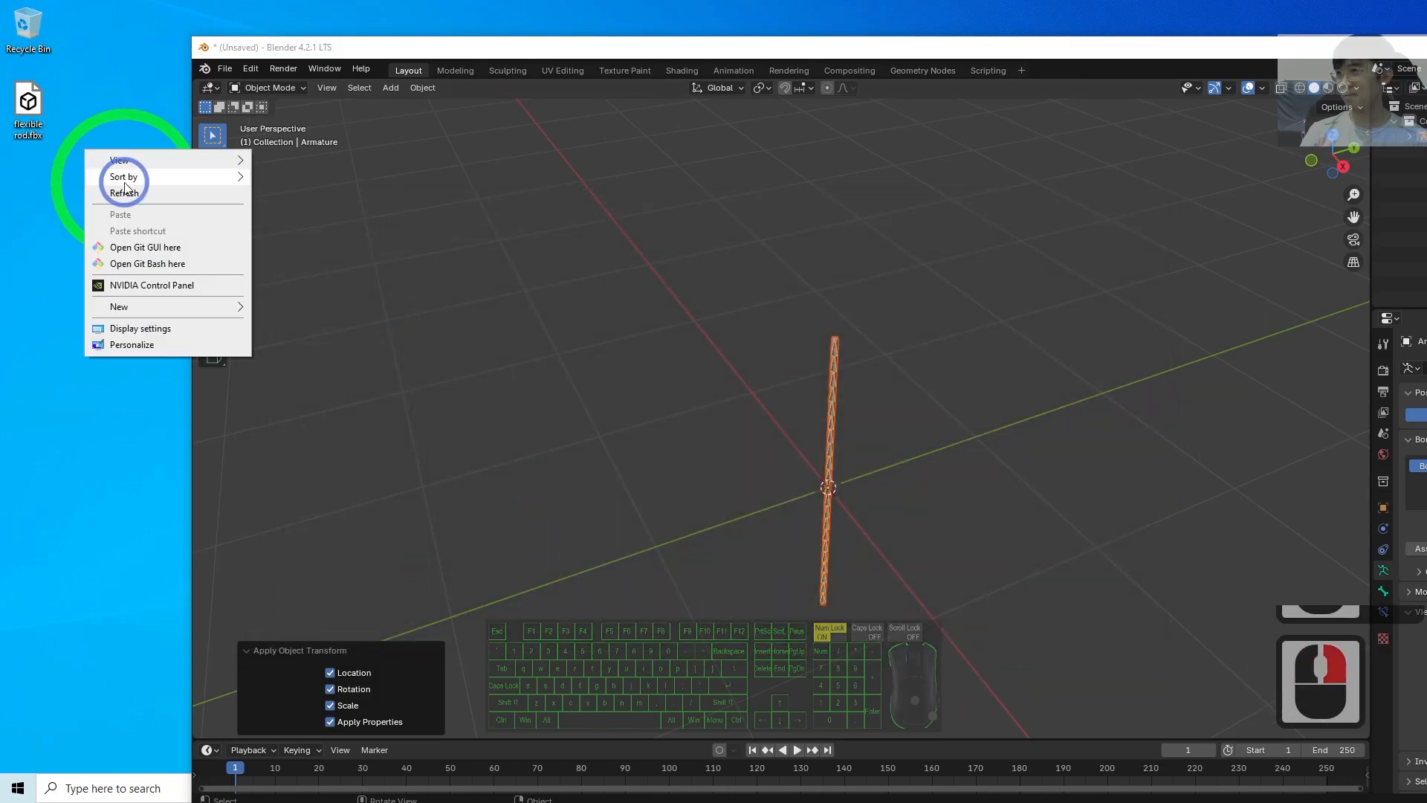
click(47, 175)
double_click(26, 119)
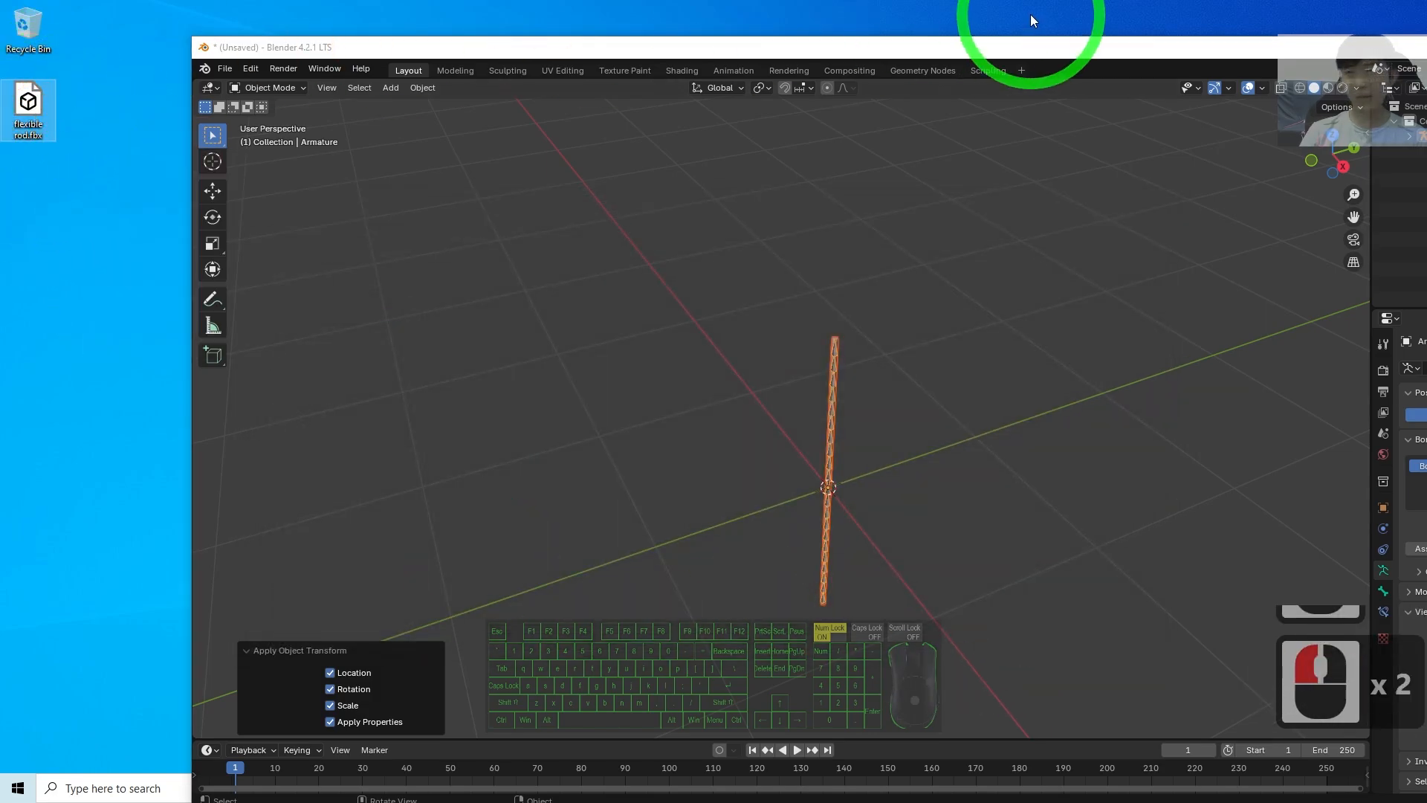
Step: Minimize Blender, switch to iClone 8, and import the flexible rod FBX file from the desktop into the scene
drag(1019, 49, 1107, 6)
click(1342, 7)
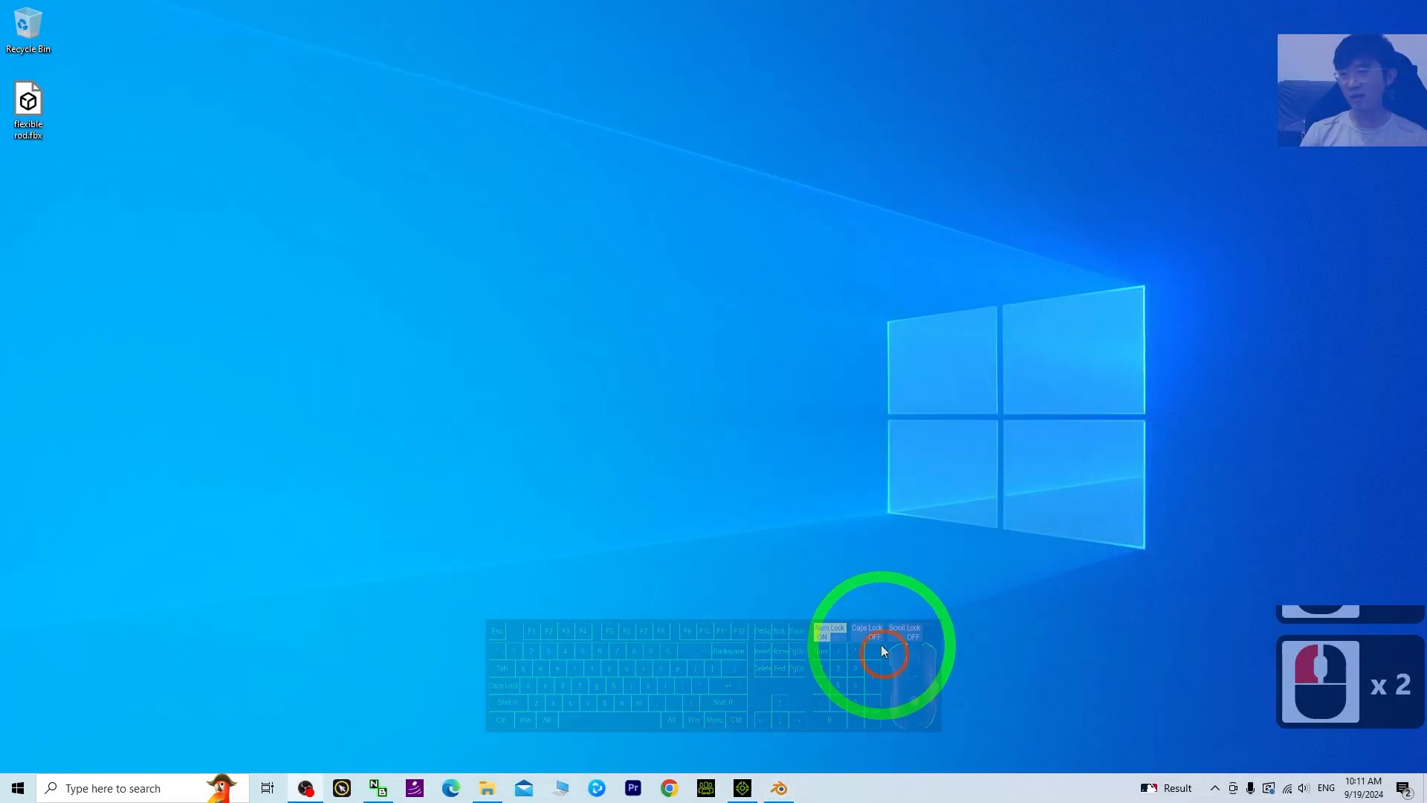
click(742, 788)
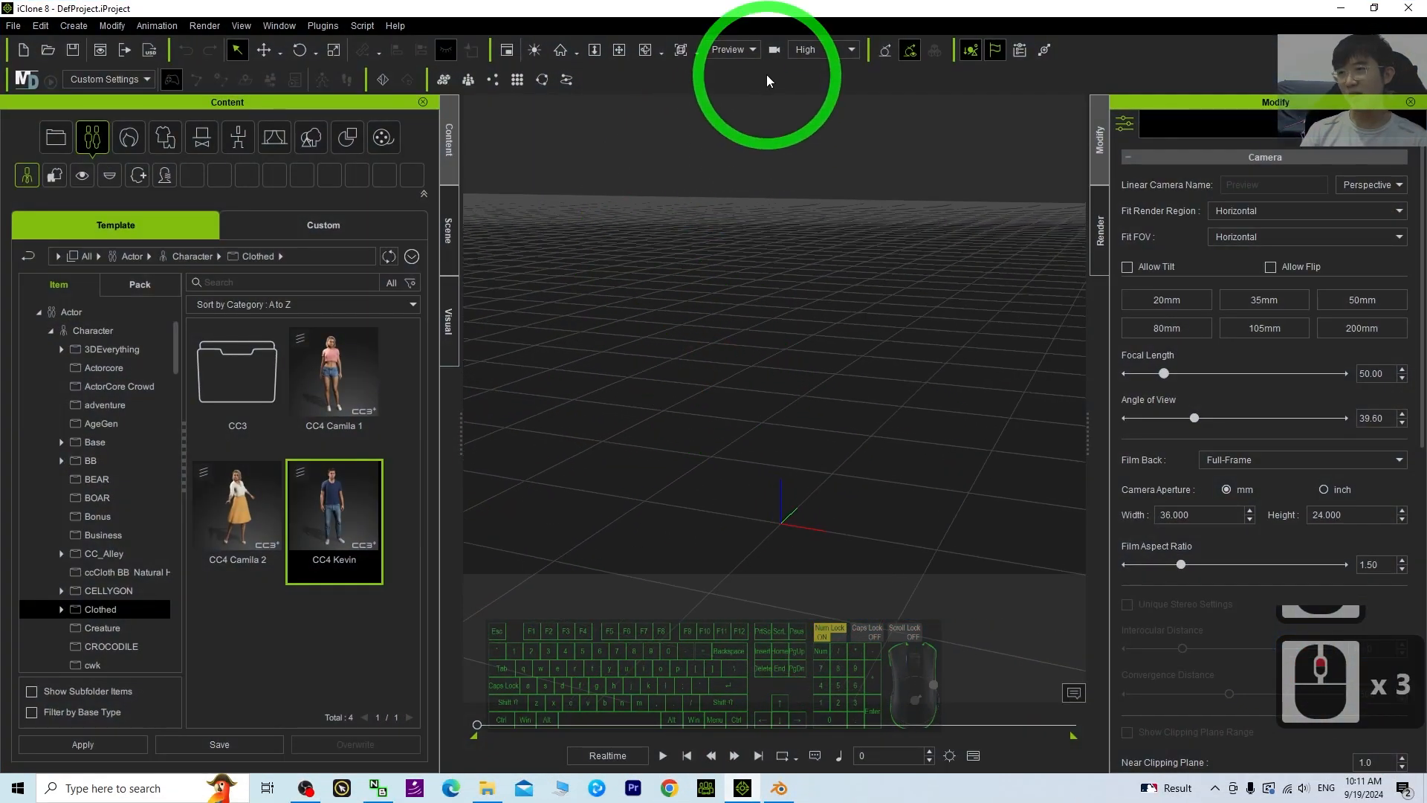
double_click(773, 14)
drag(15, 115, 803, 406)
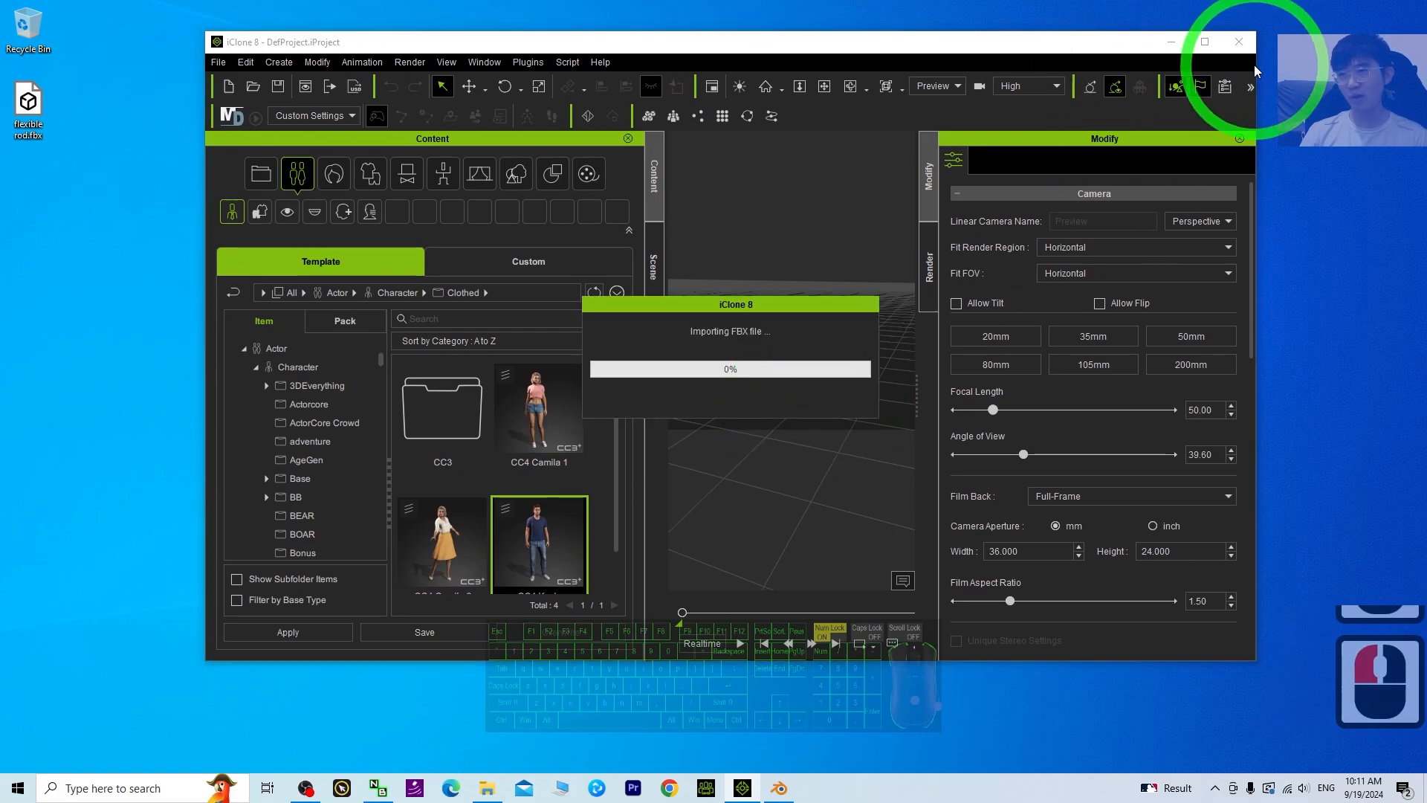
click(1205, 41)
scroll(888, 523, up, 2)
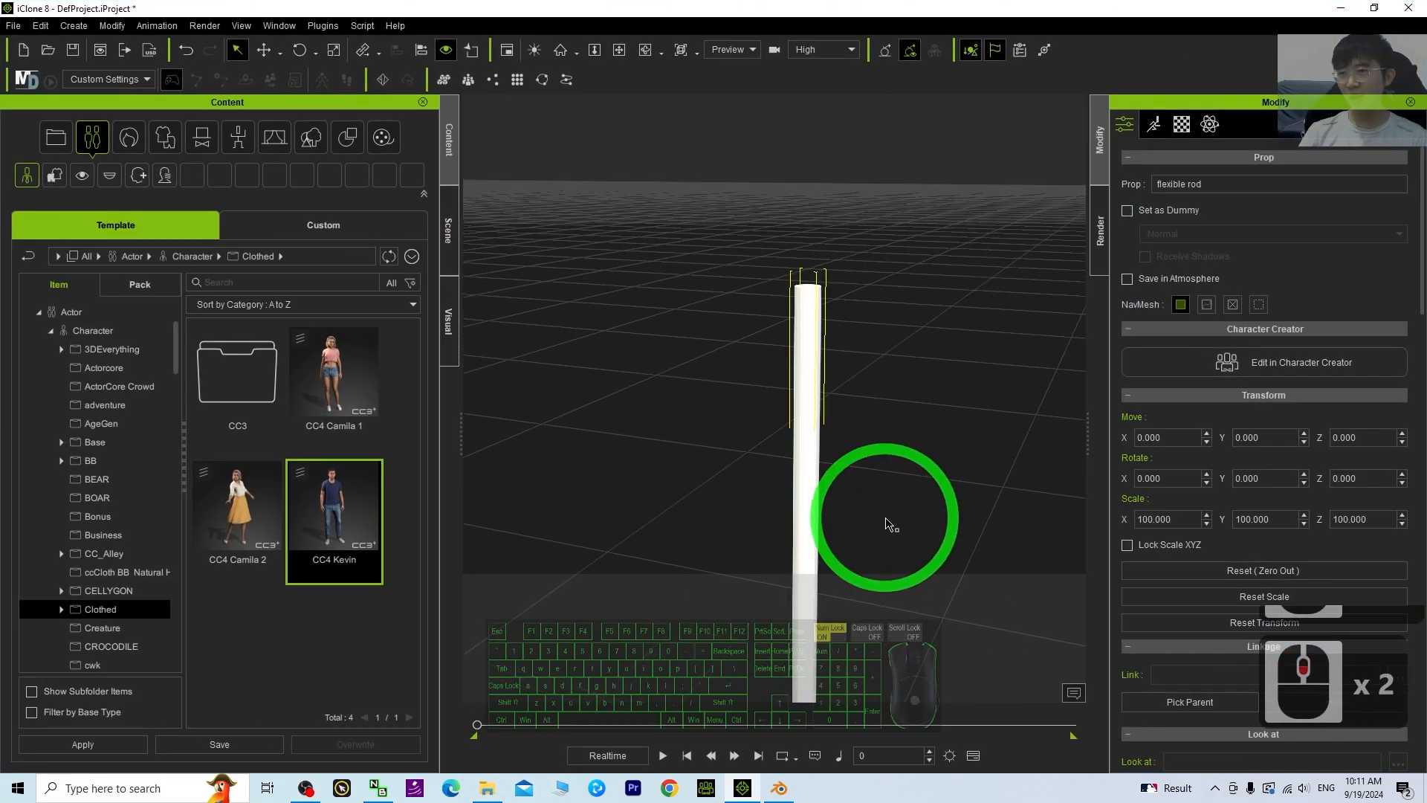
key(x)
key(c)
middle_drag(902, 589, 732, 400)
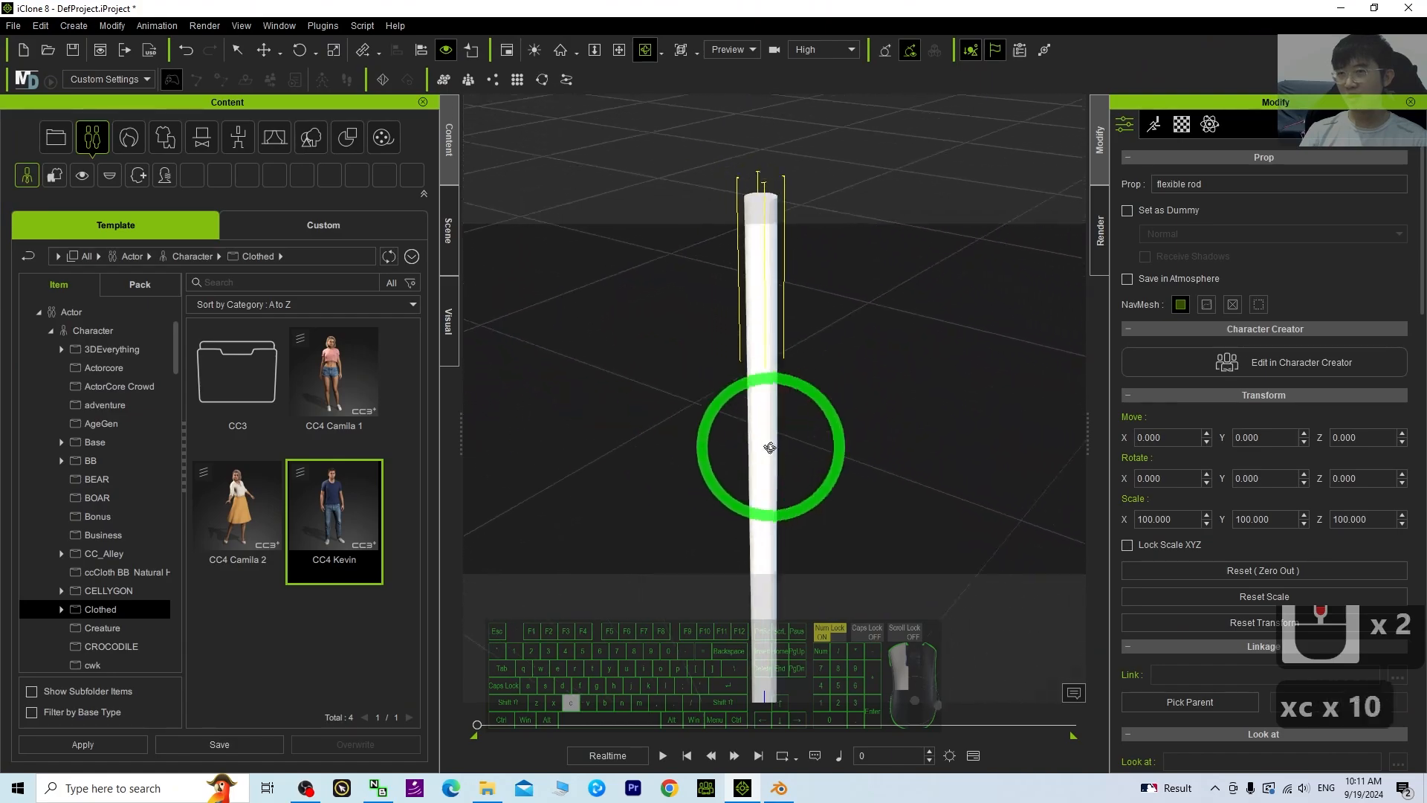
scroll(806, 462, down, 10)
key(q)
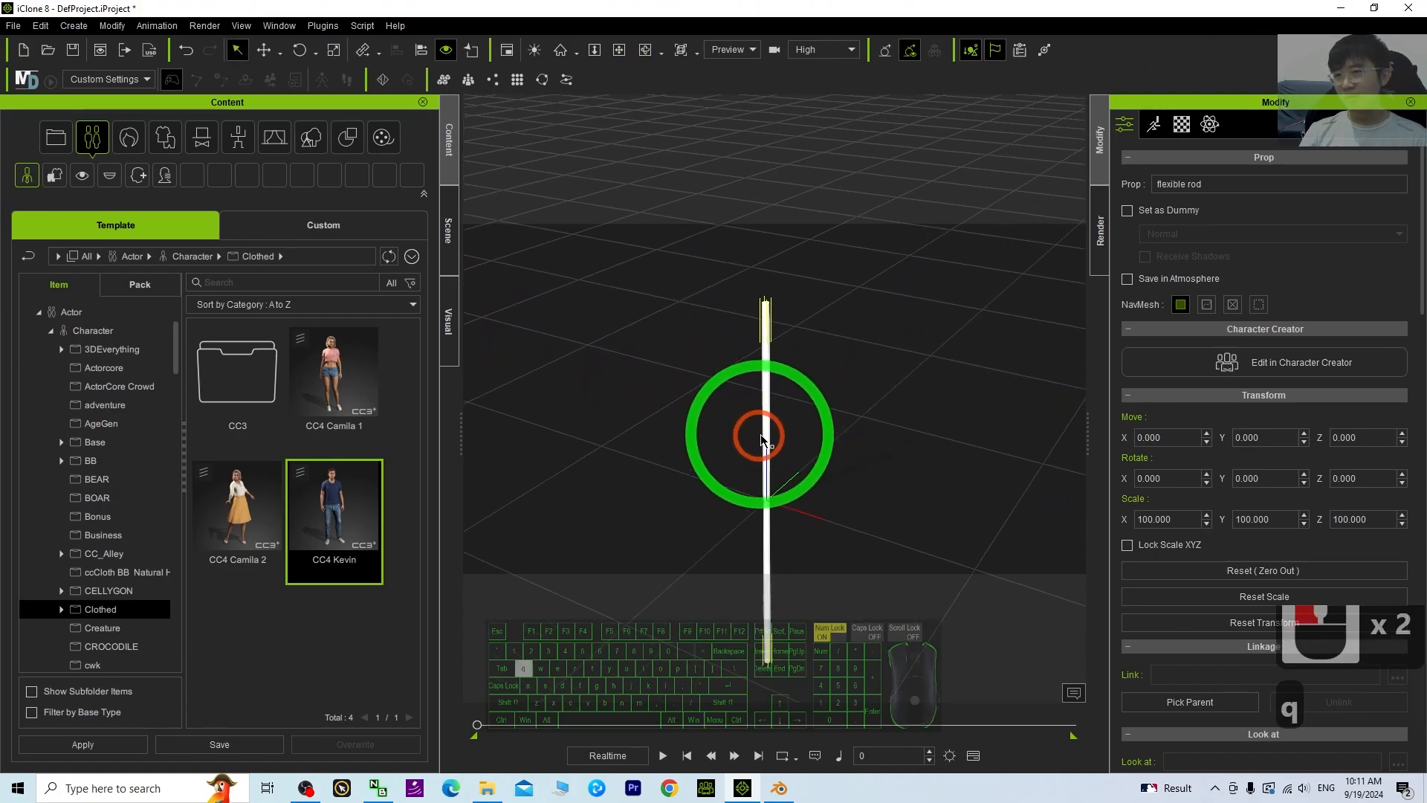
Step: Set the flexible rod material's diffuse color to light green #55ff7f
double_click(1182, 125)
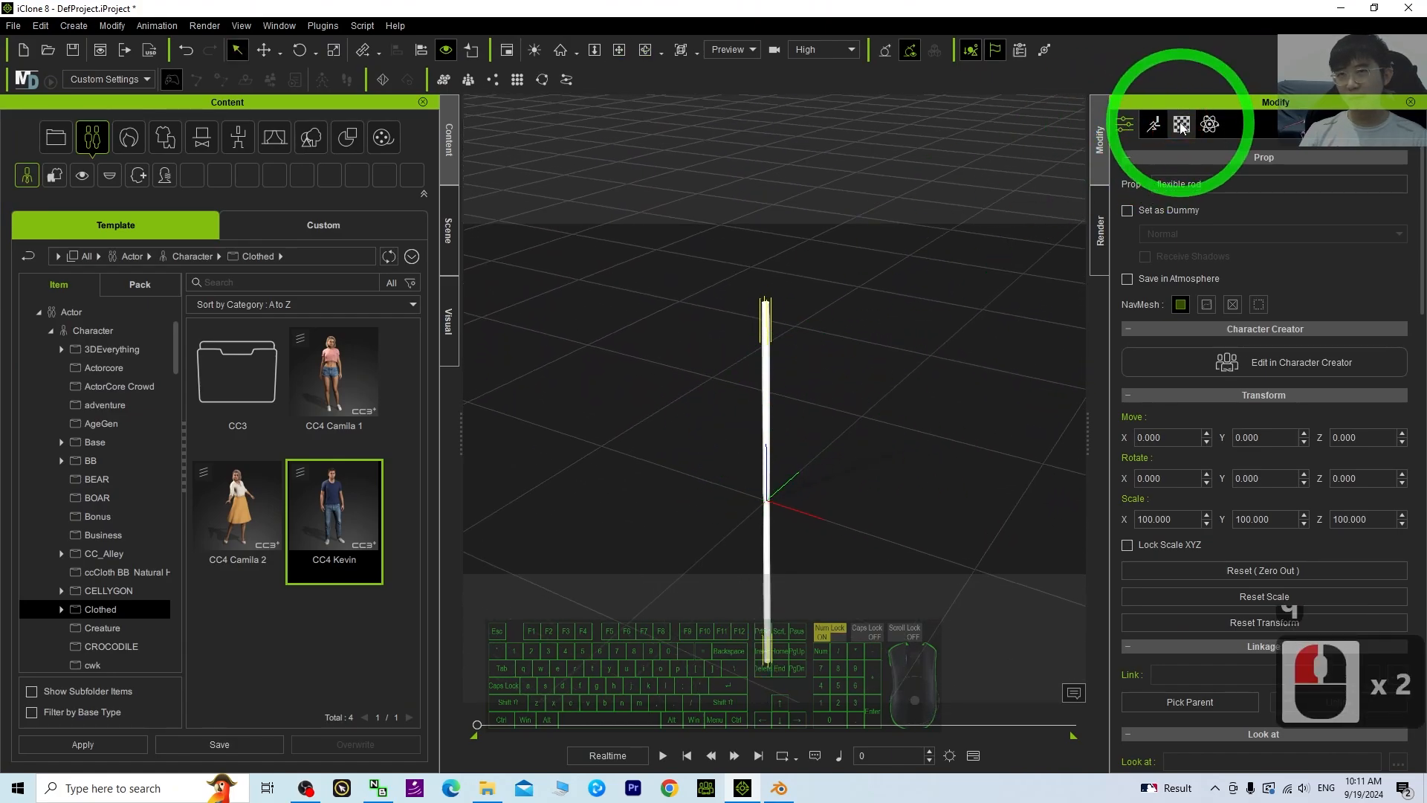
scroll(1234, 461, down, 10)
click(1204, 537)
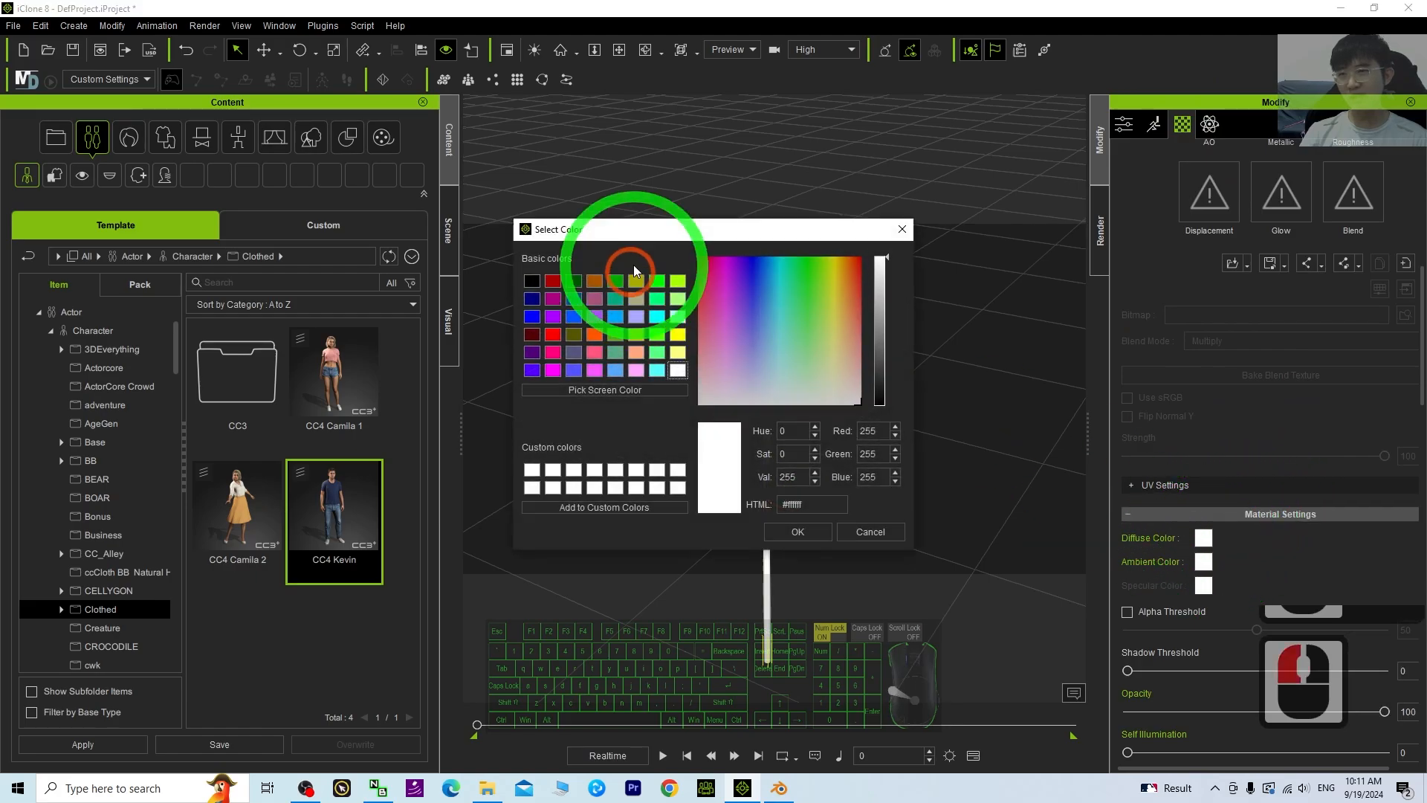
drag(673, 229, 286, 239)
click(271, 345)
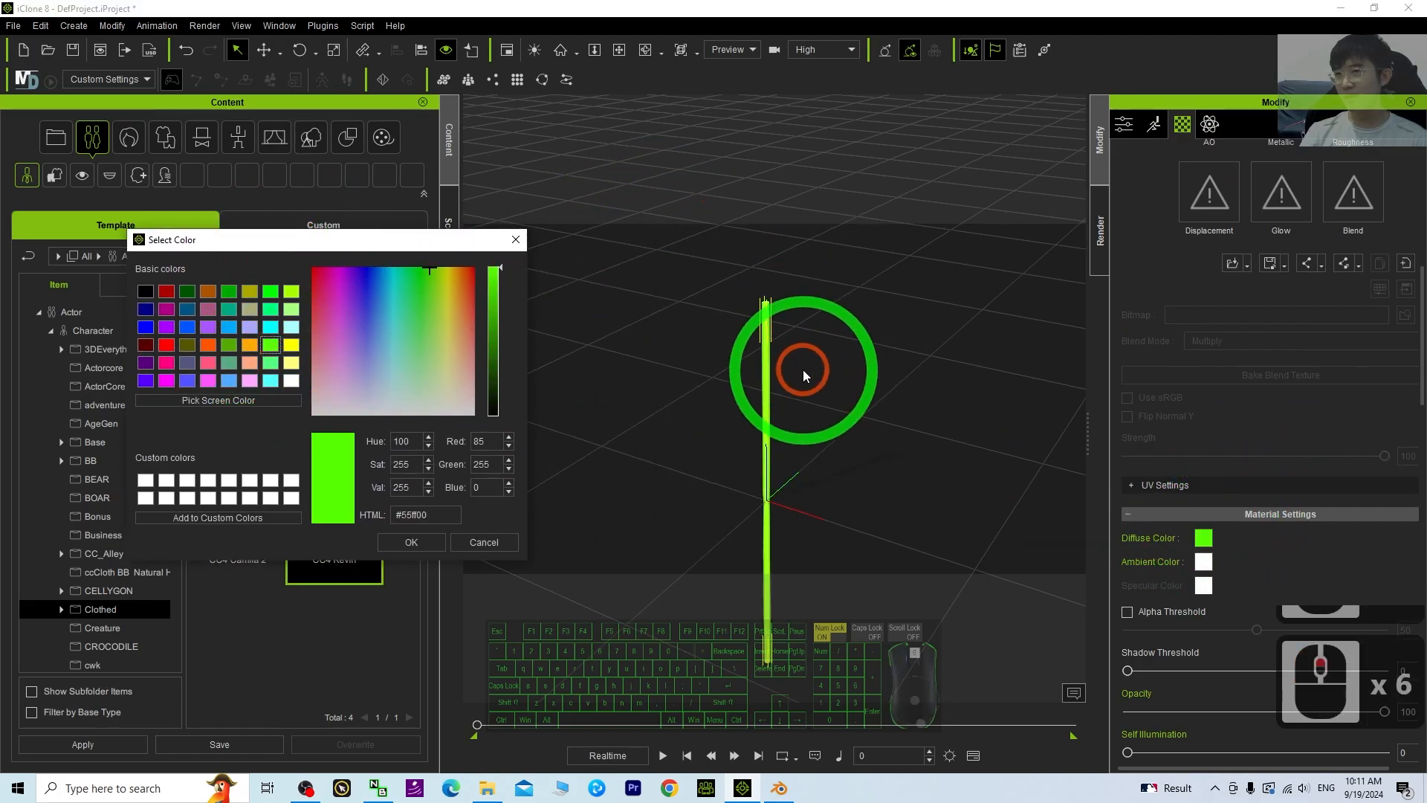
scroll(803, 371, up, 7)
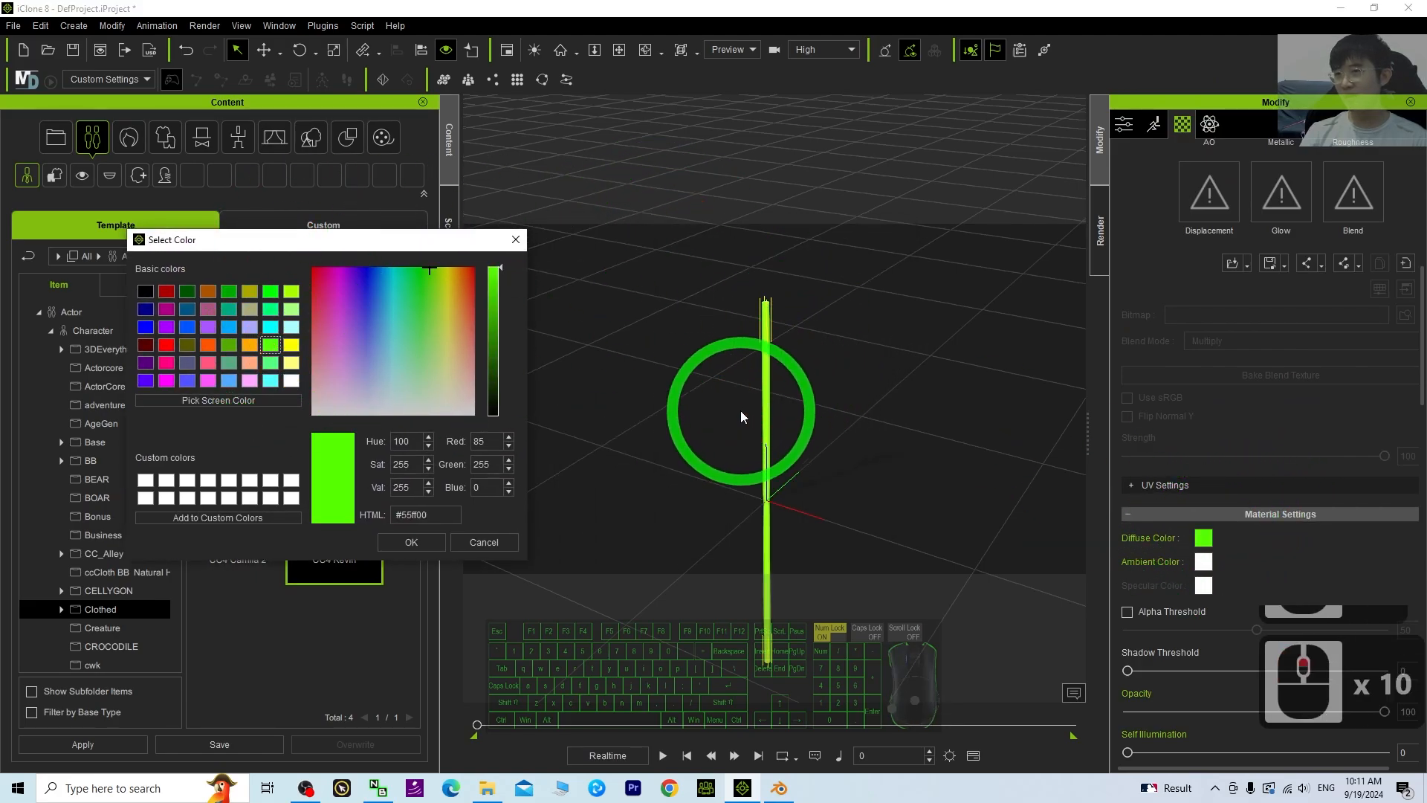
click(250, 345)
click(272, 364)
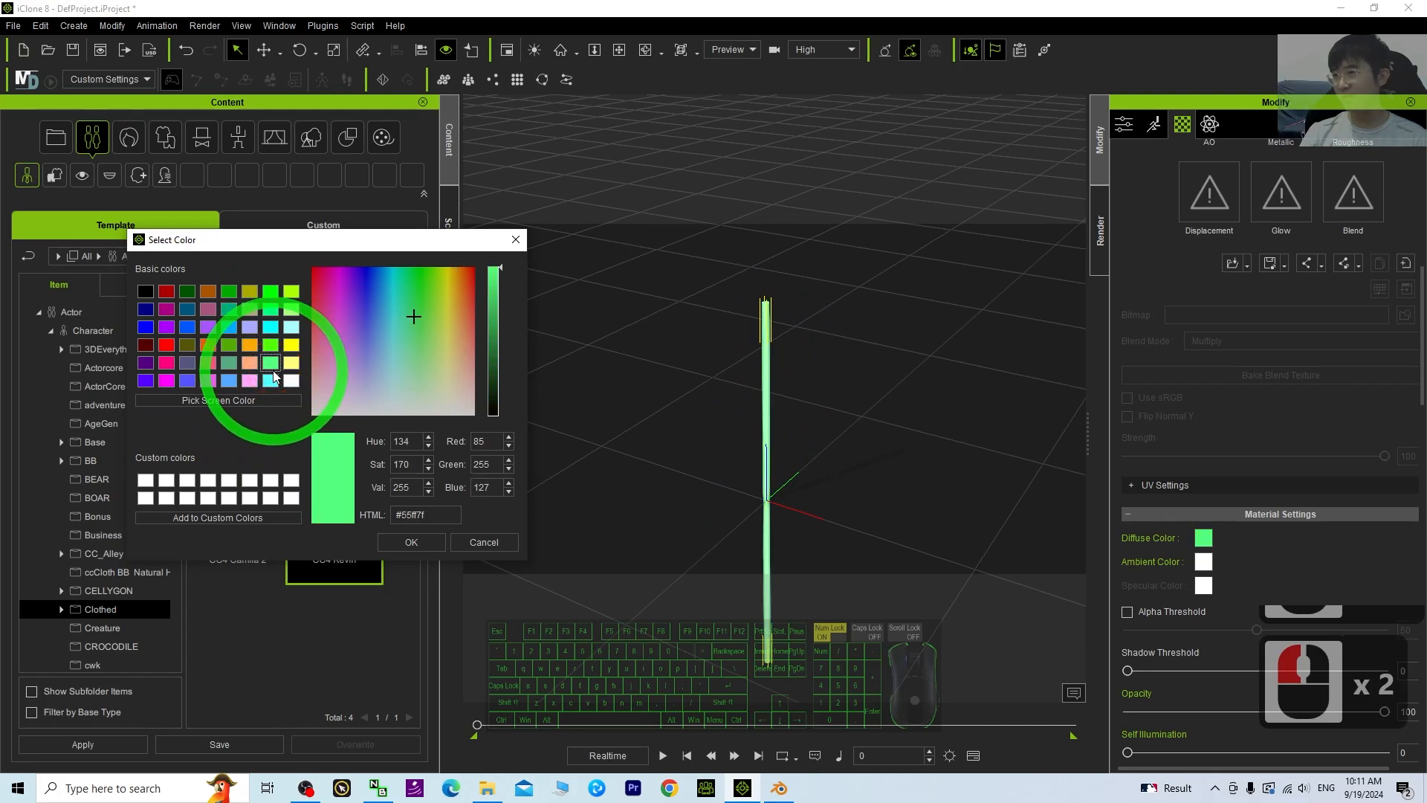
click(411, 542)
Step: Open Edit Animation Layer for the flexible rod to access its bone chain
scroll(762, 379, up, 10)
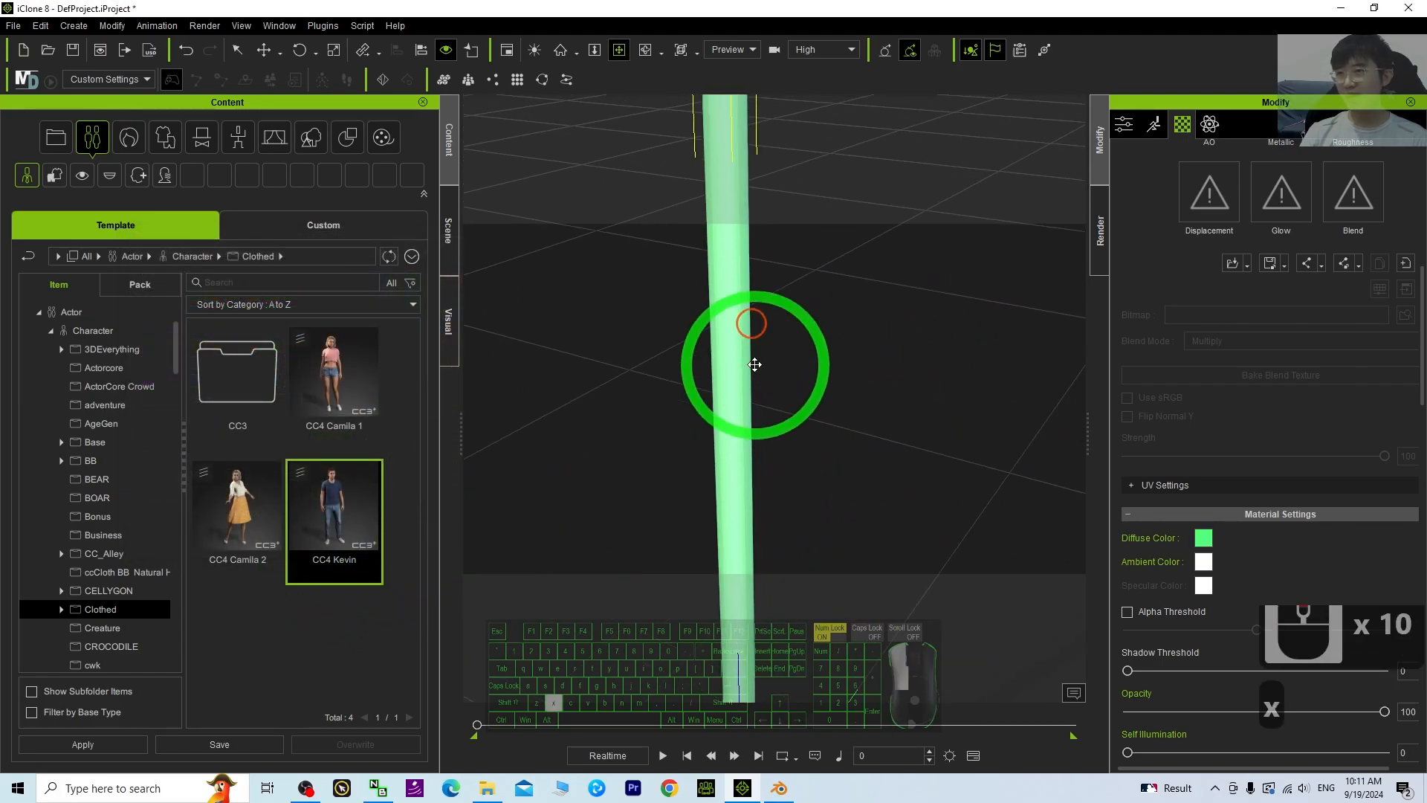
scroll(841, 429, down, 6)
key(c)
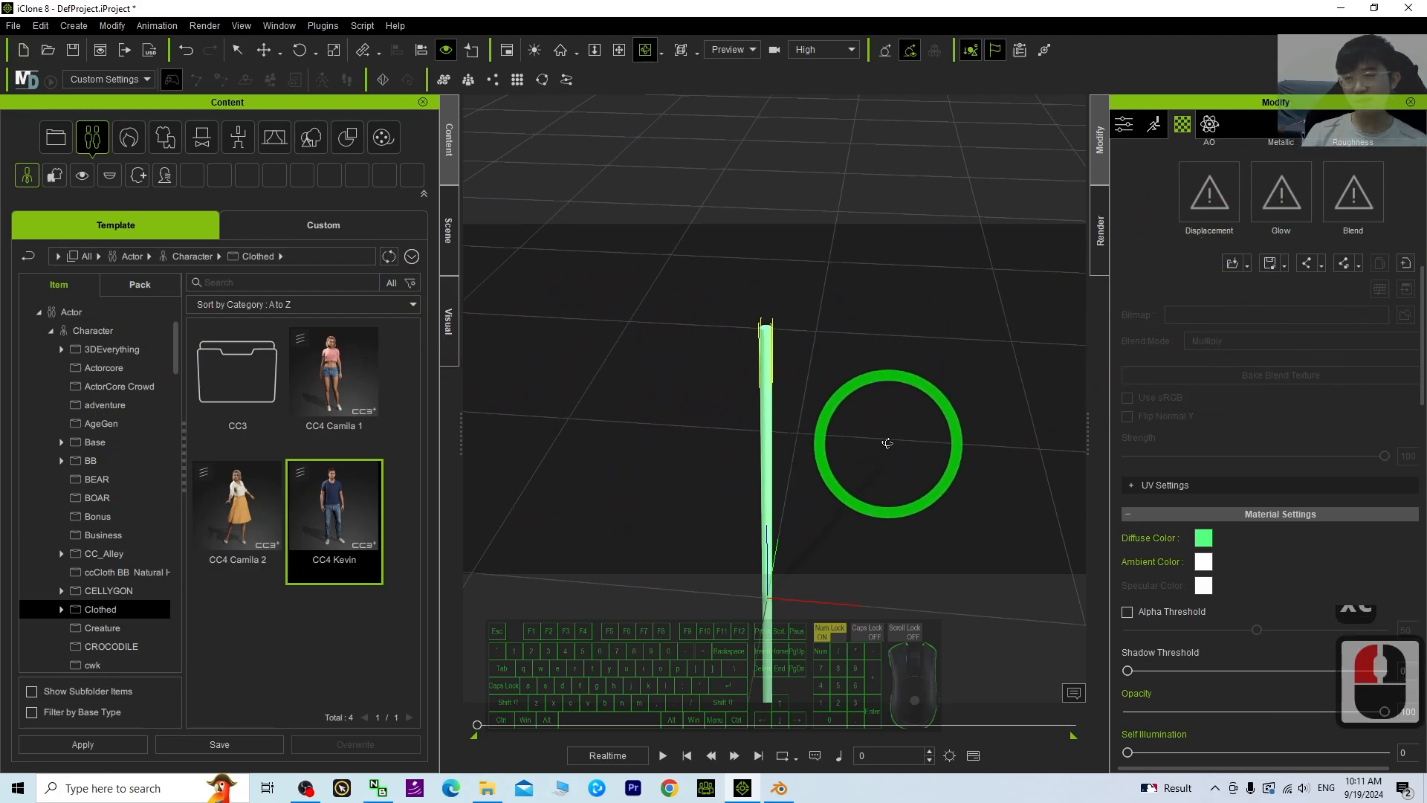
scroll(814, 404, up, 3)
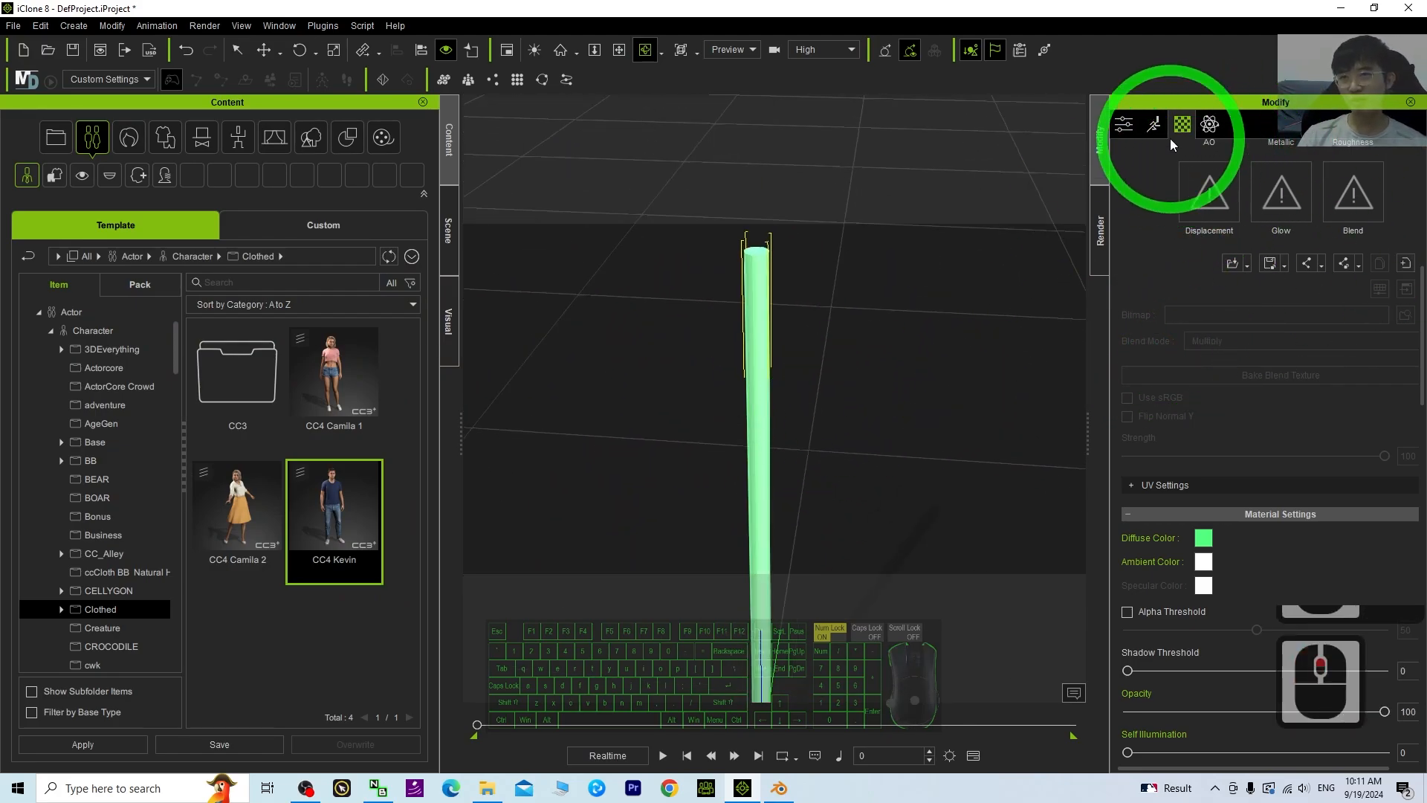
click(1124, 126)
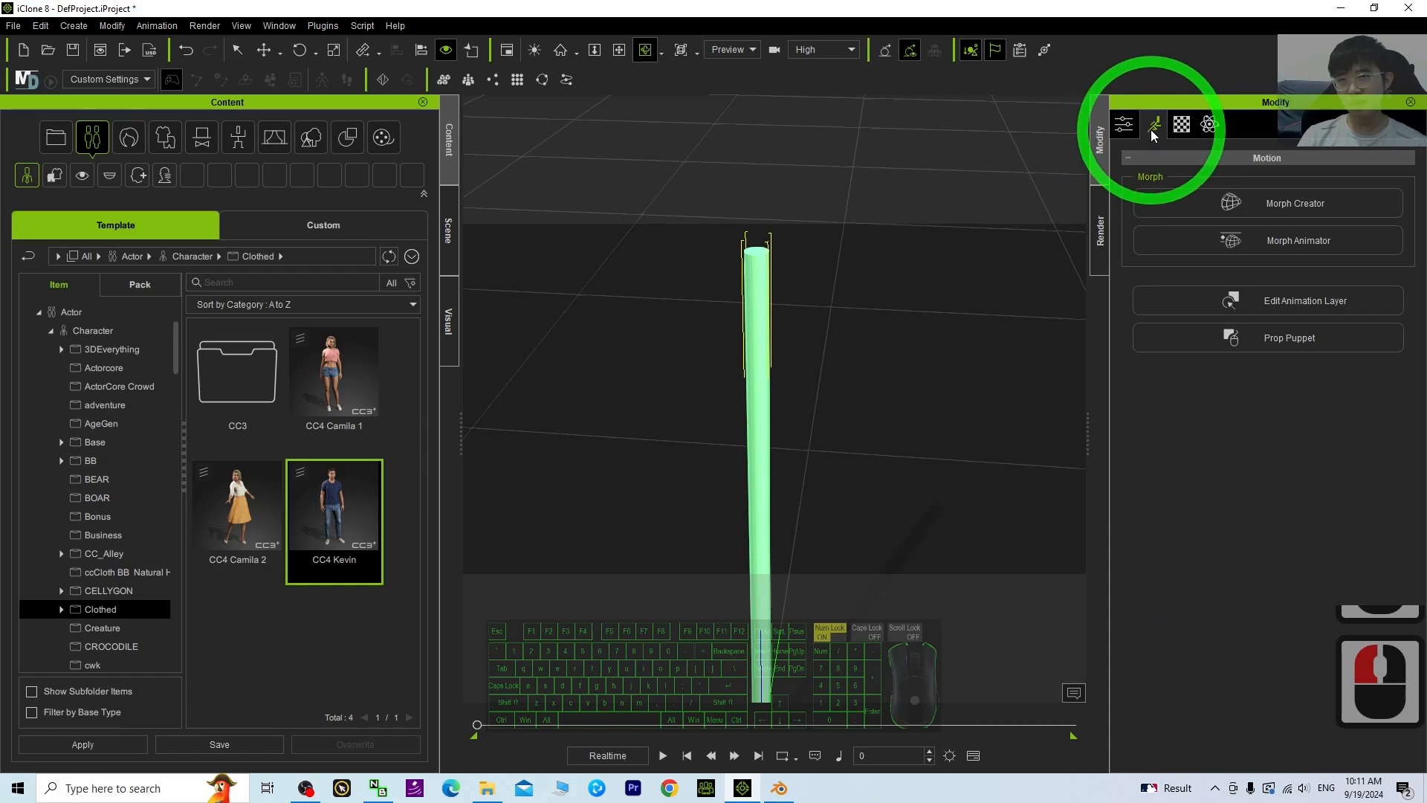
click(1293, 314)
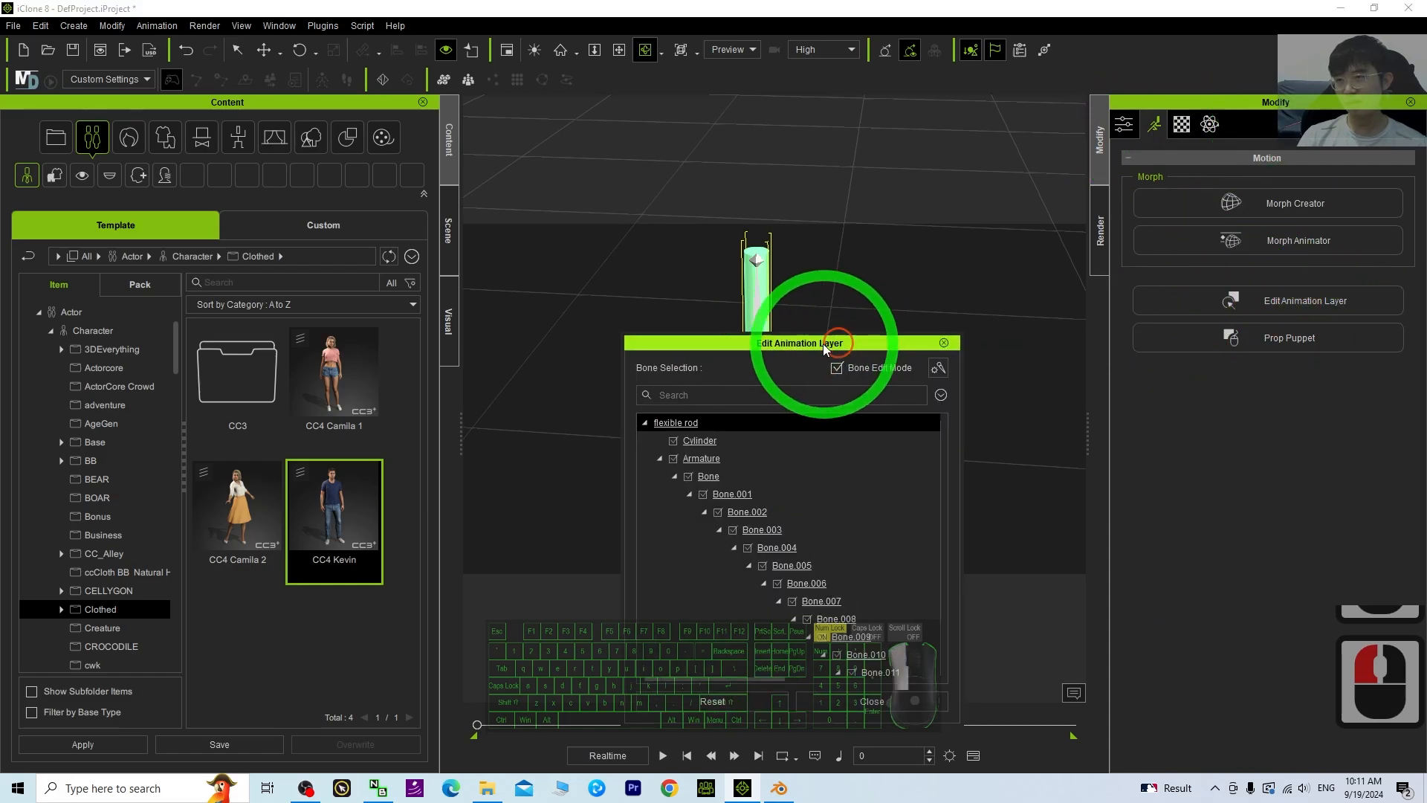
Step: Rotate several successive bones near the rod's upper end to bend its top sideways into a curve
scroll(798, 465, up, 6)
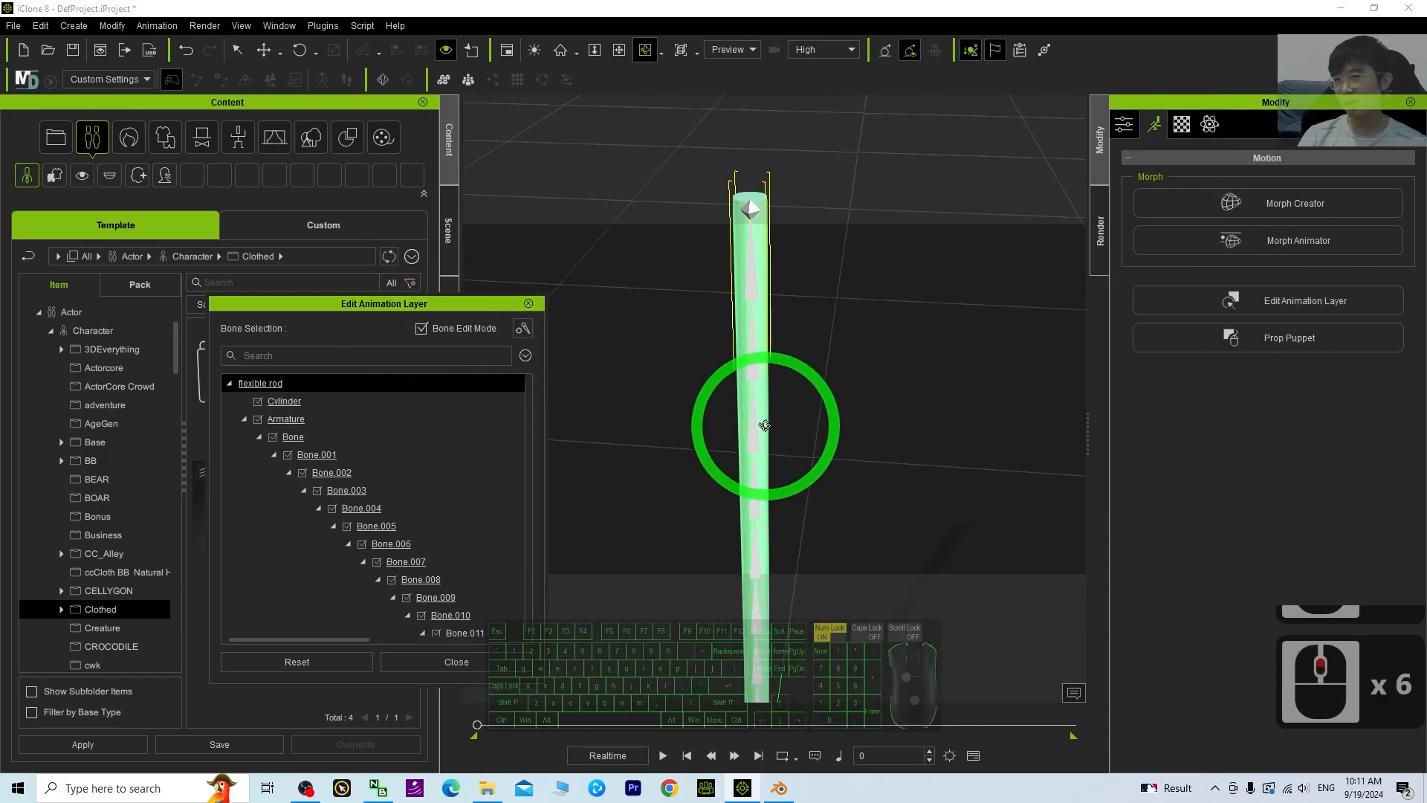
click(756, 369)
key(e)
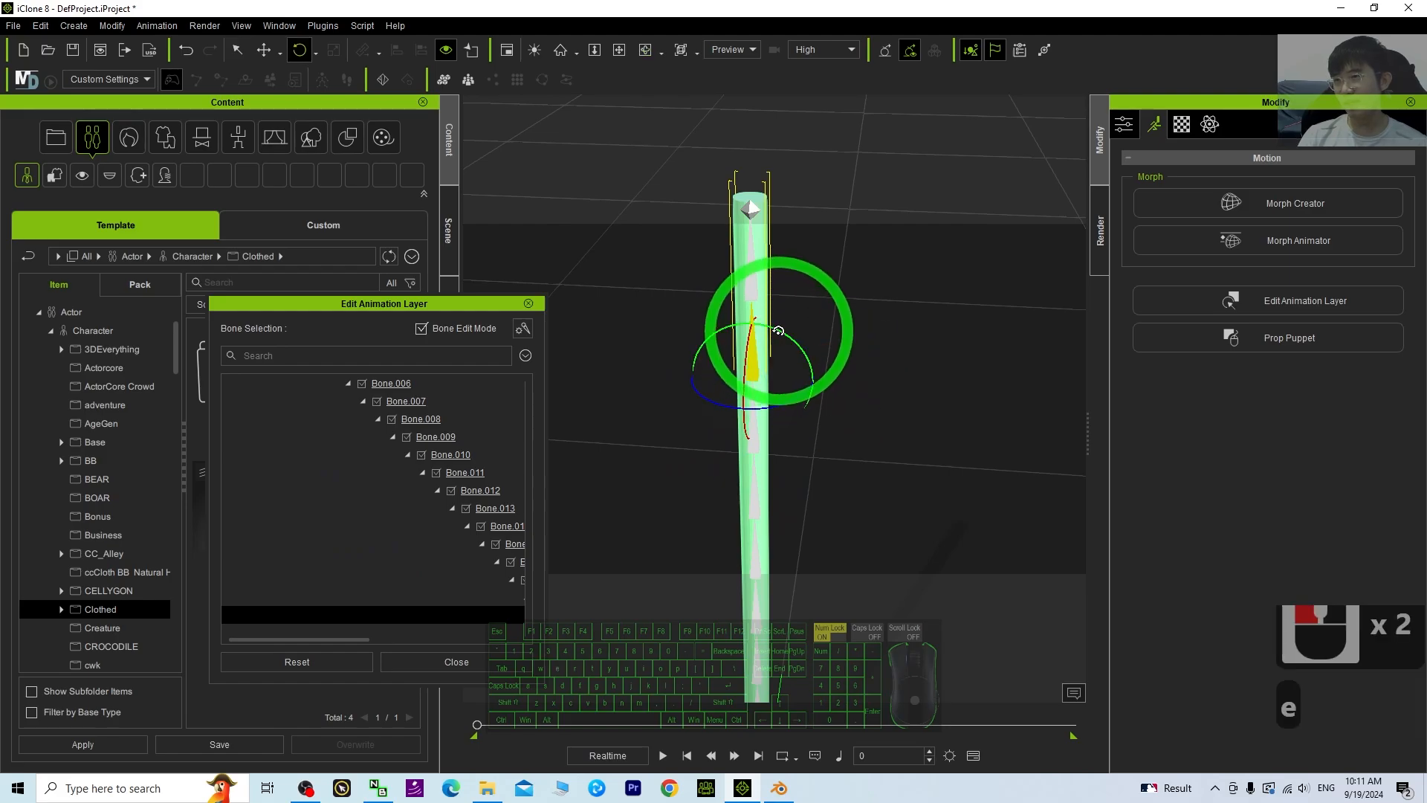
drag(782, 340, 786, 341)
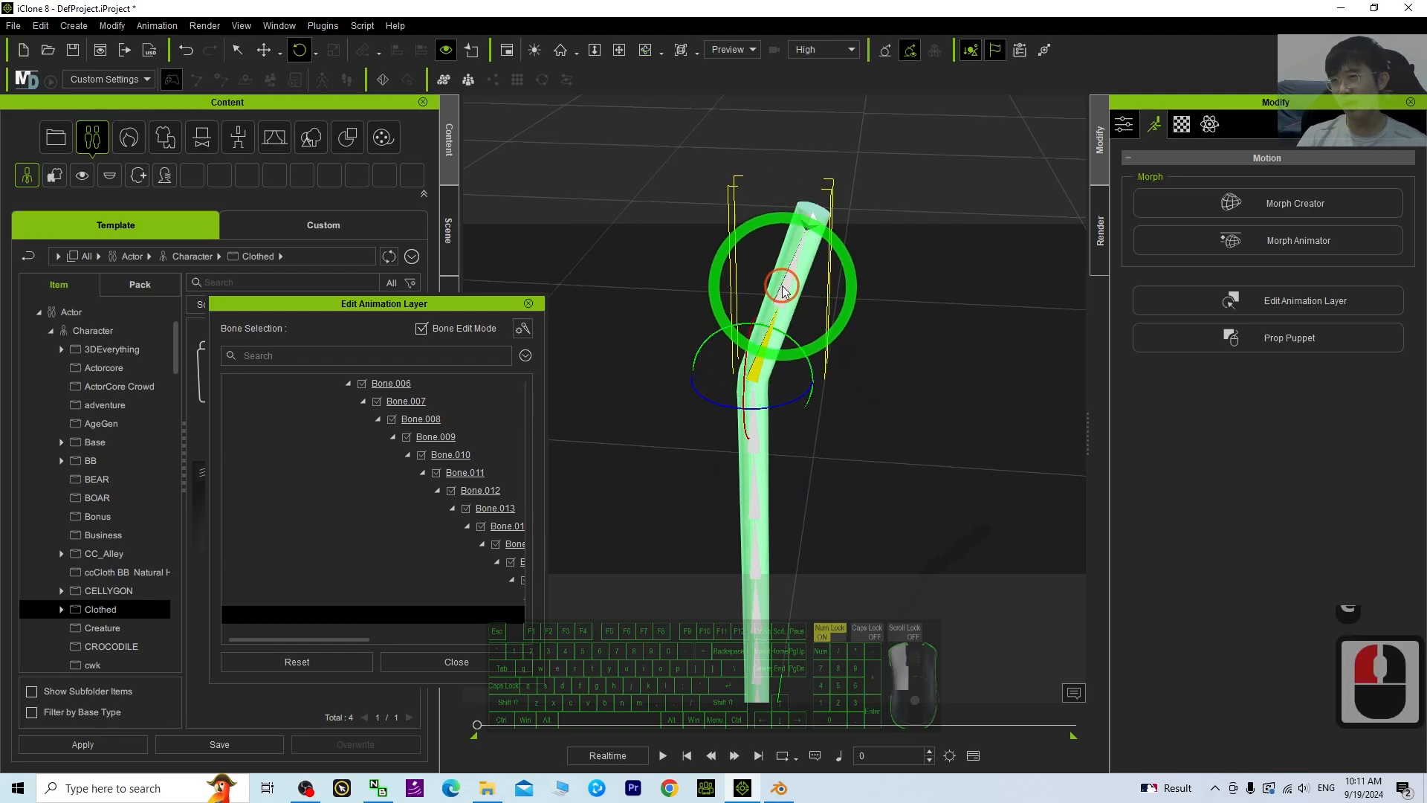
click(808, 268)
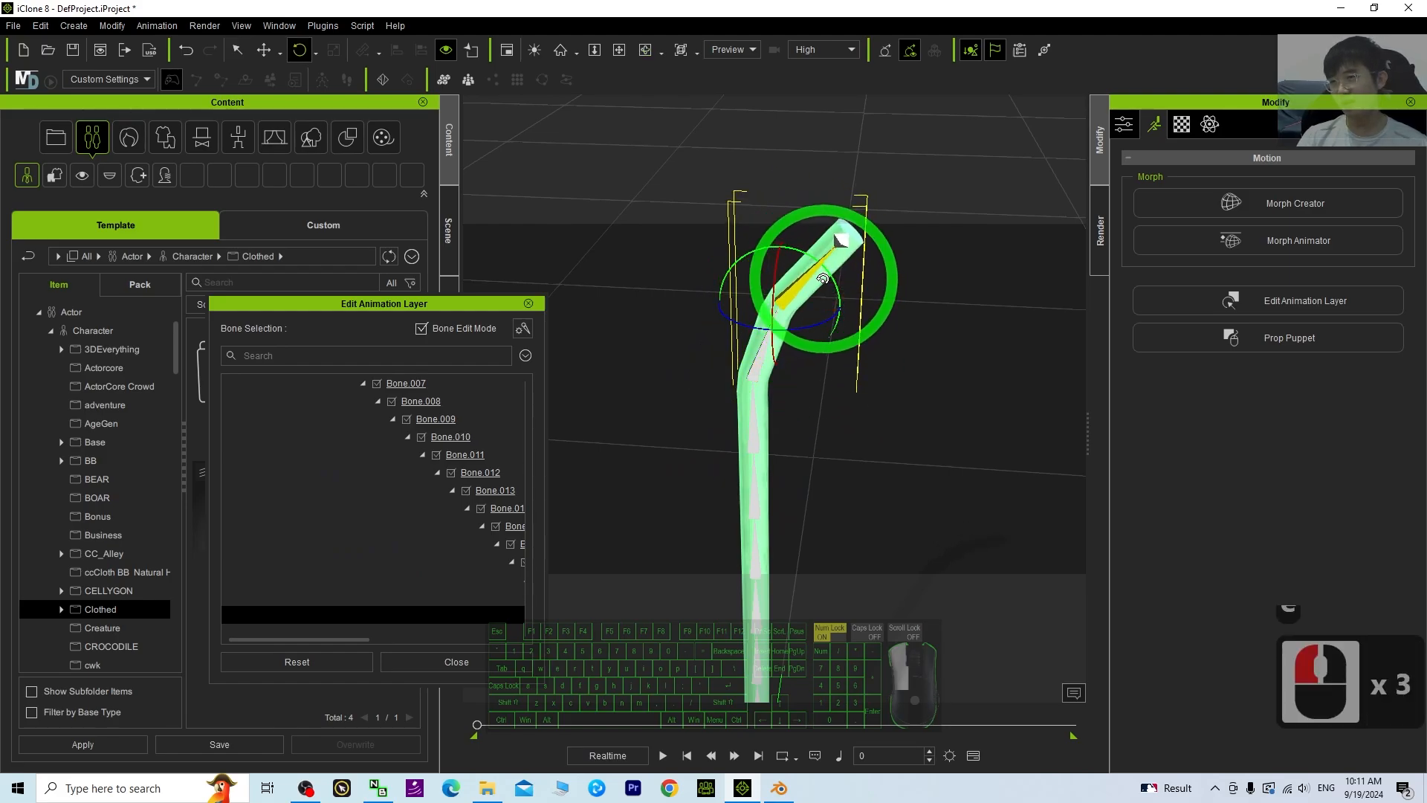
click(755, 439)
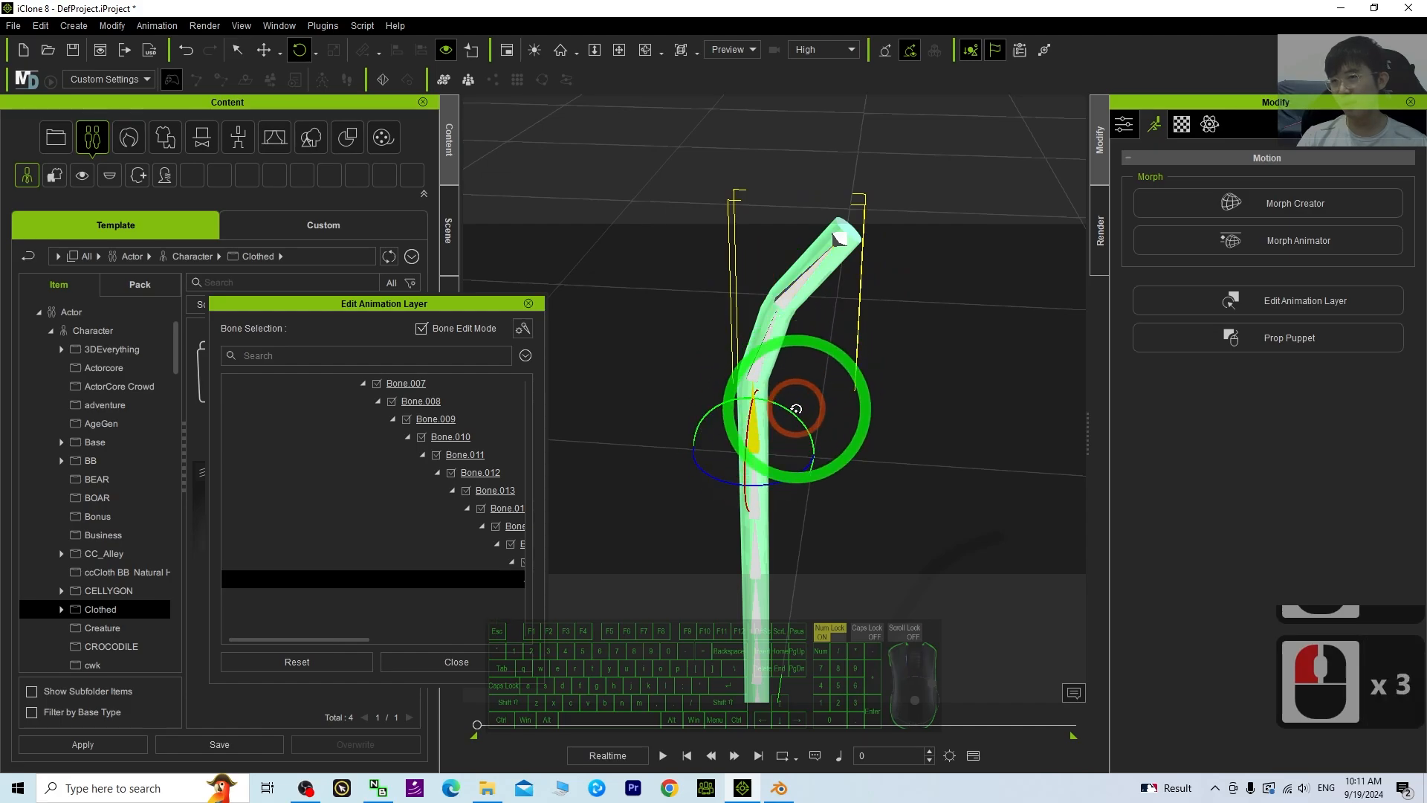
scroll(885, 476, down, 10)
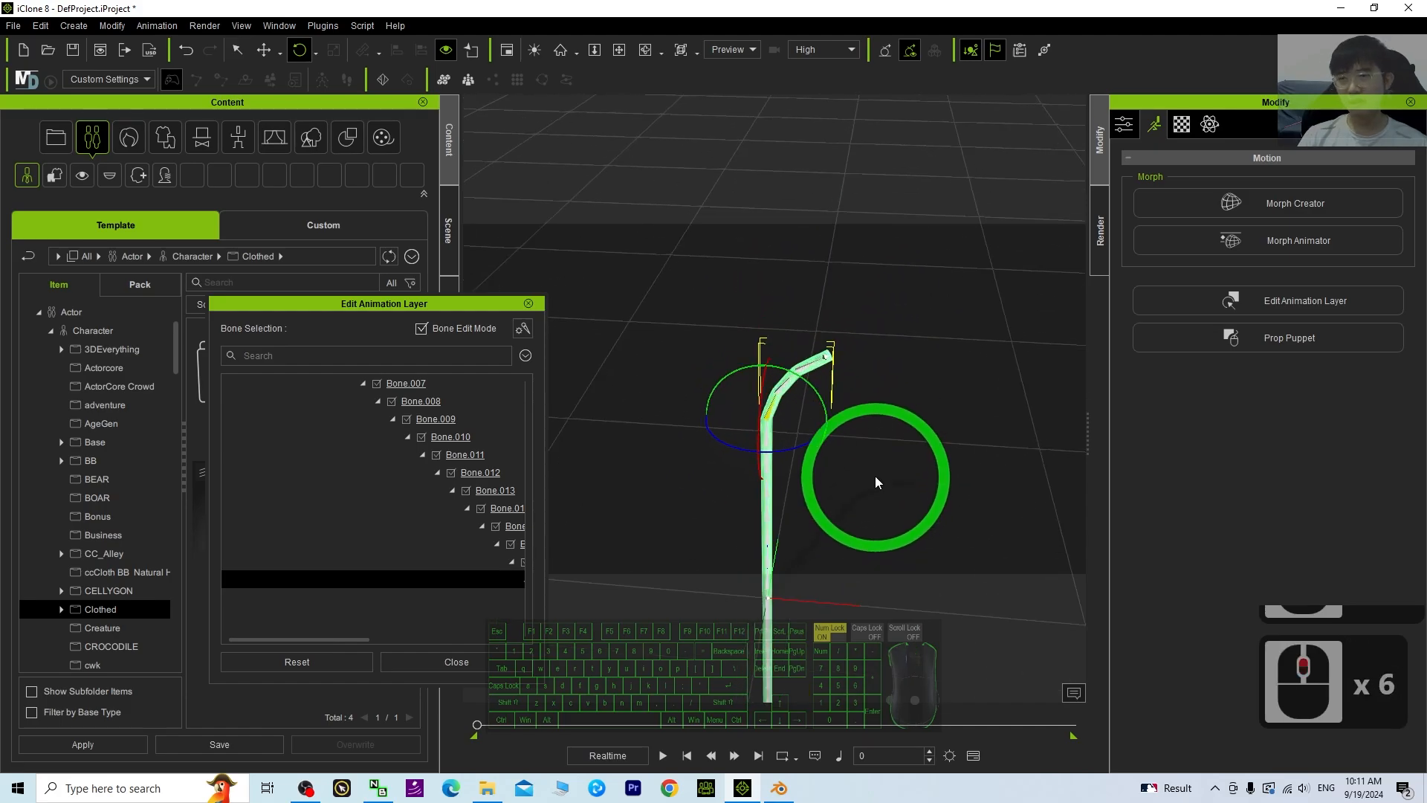
Step: Examine the bent top section of the rod and its bone segments up close
scroll(885, 481, up, 5)
key(c)
drag(886, 438, 672, 449)
scroll(876, 412, down, 6)
scroll(838, 465, up, 9)
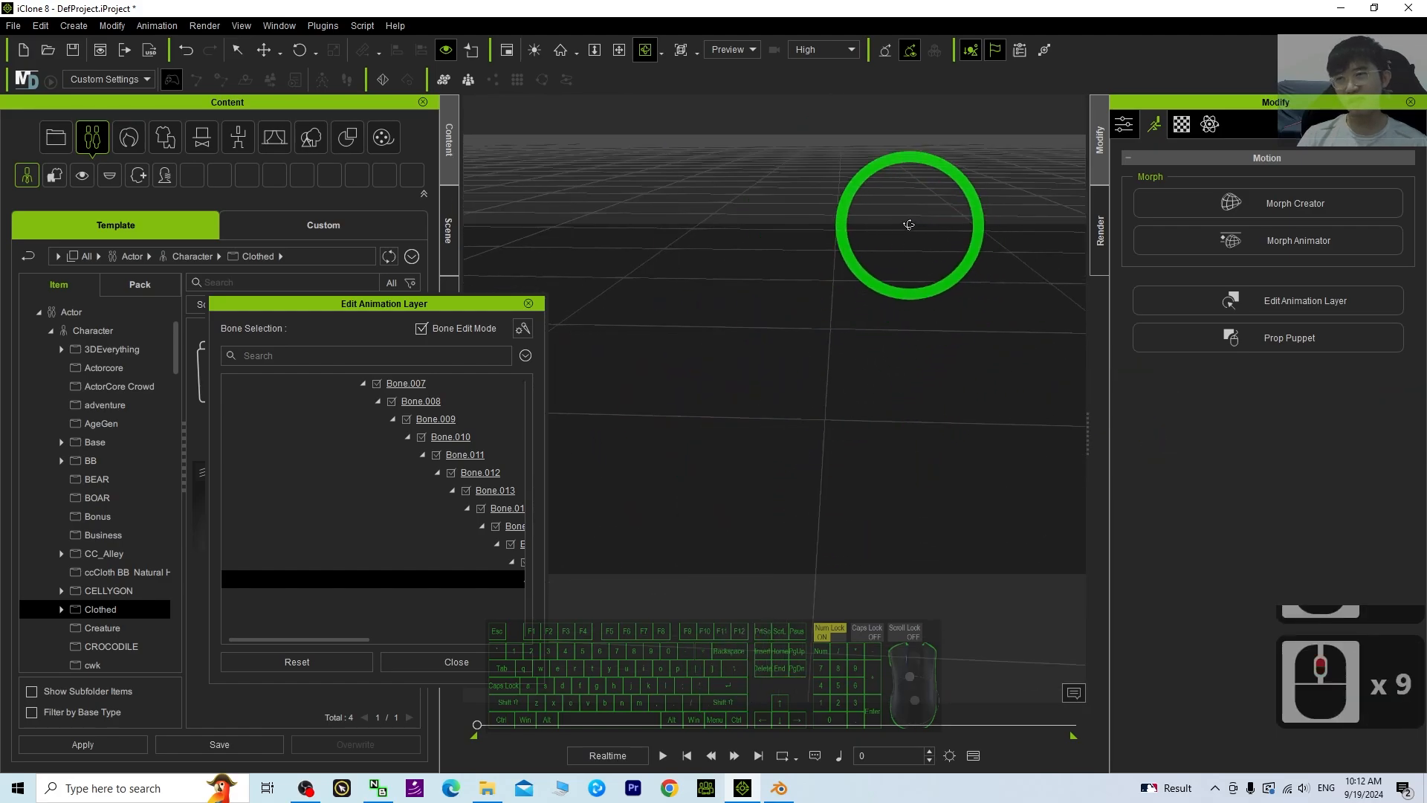
scroll(973, 176, down, 2)
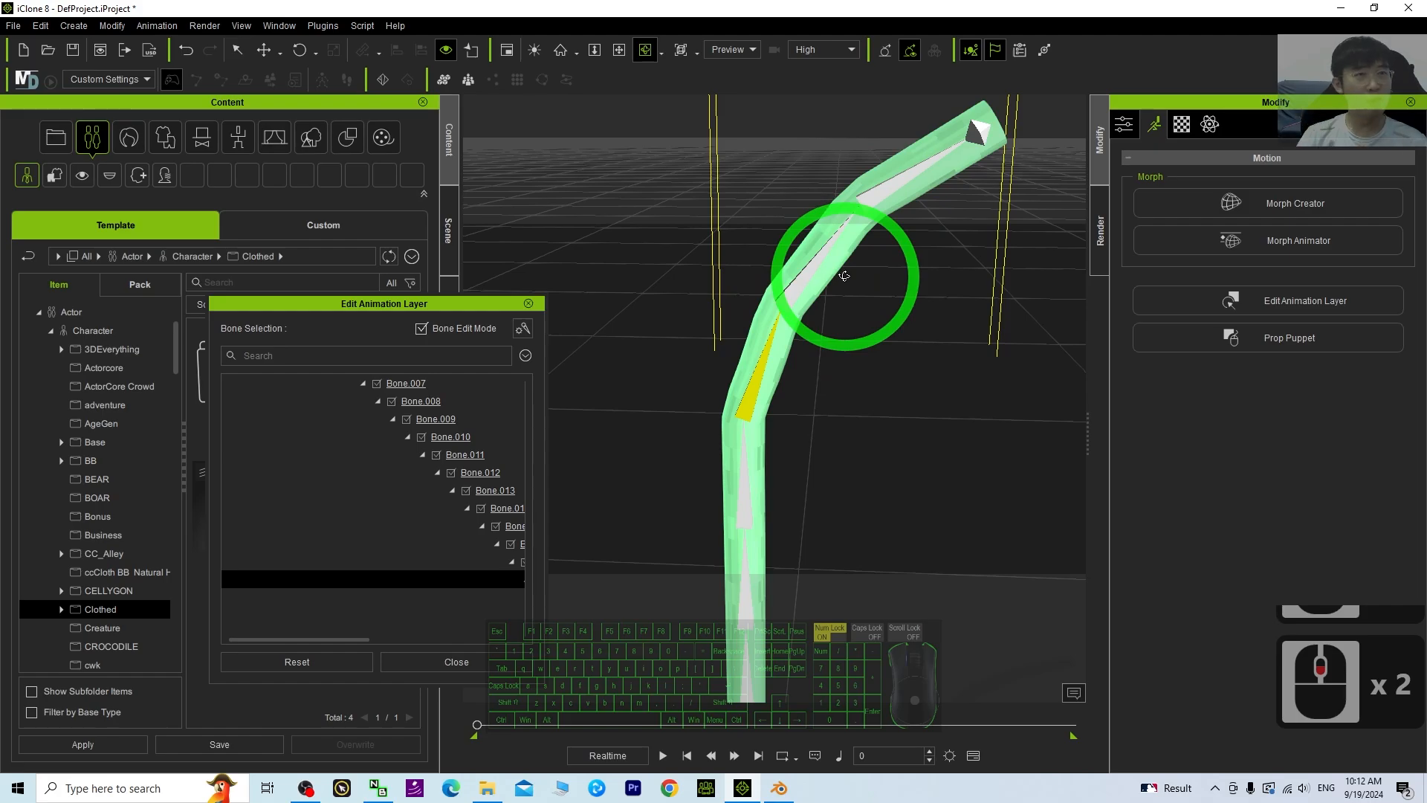
scroll(927, 213, up, 2)
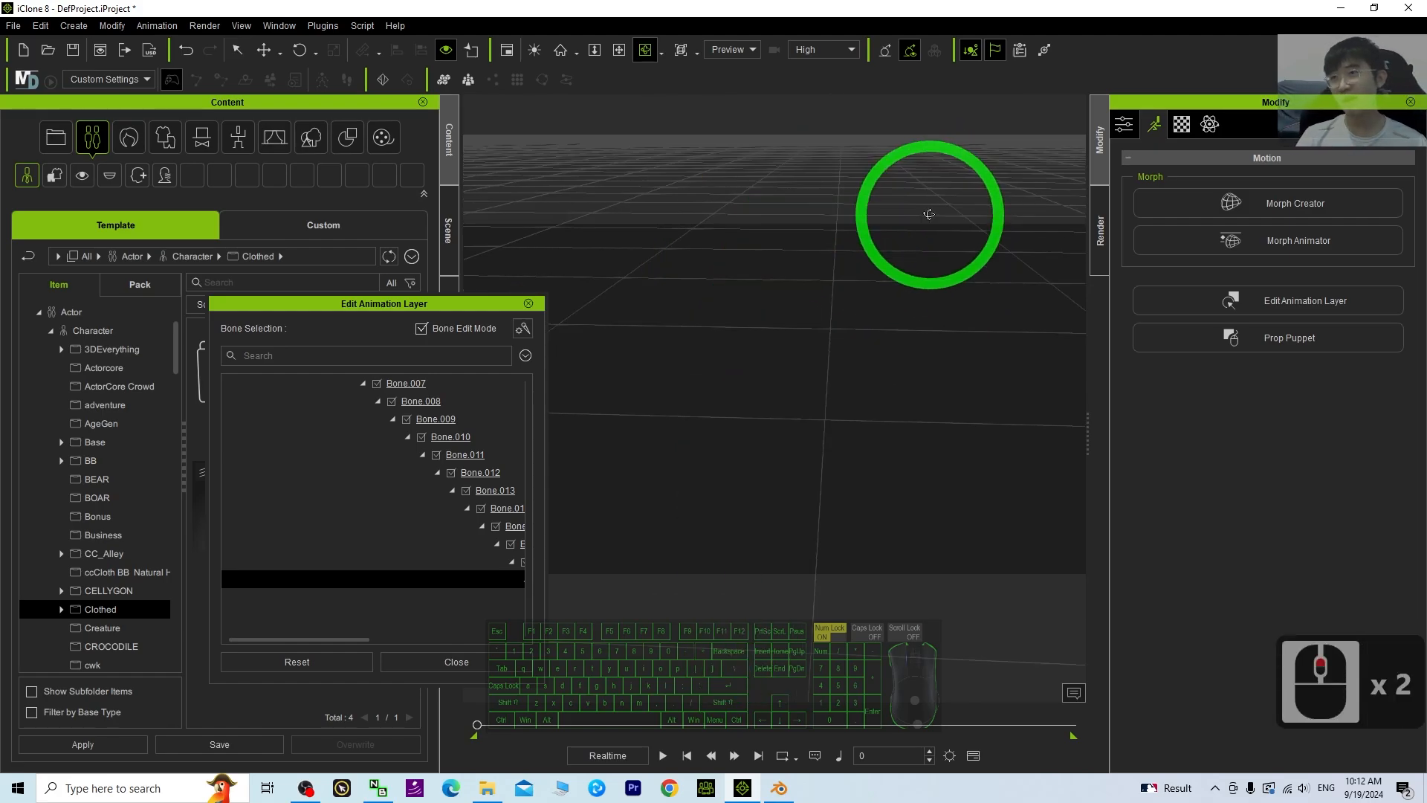
scroll(871, 275, down, 2)
click(814, 266)
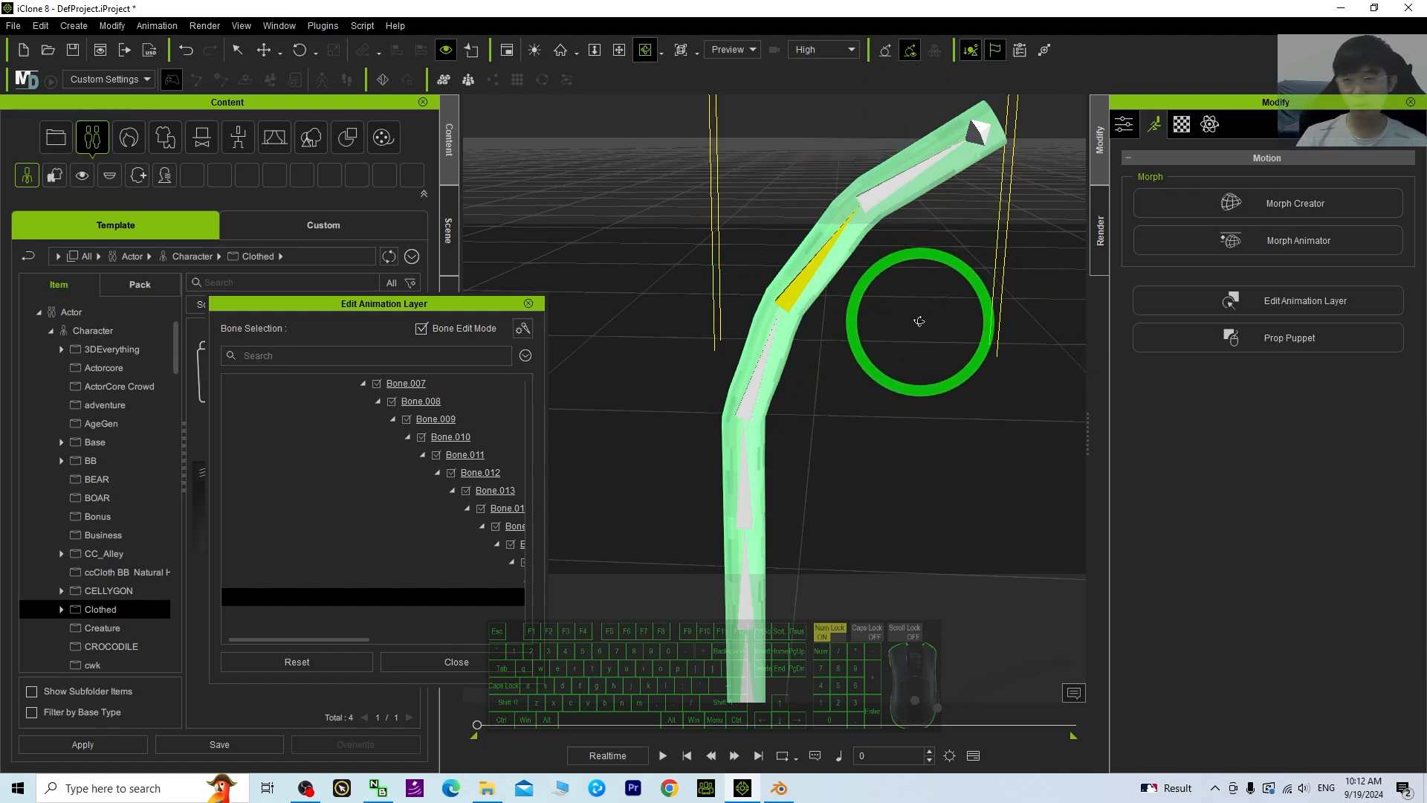
Step: Rotate the next bone just below the bend to extend the curve further down the rod
scroll(796, 414, down, 3)
double_click(767, 441)
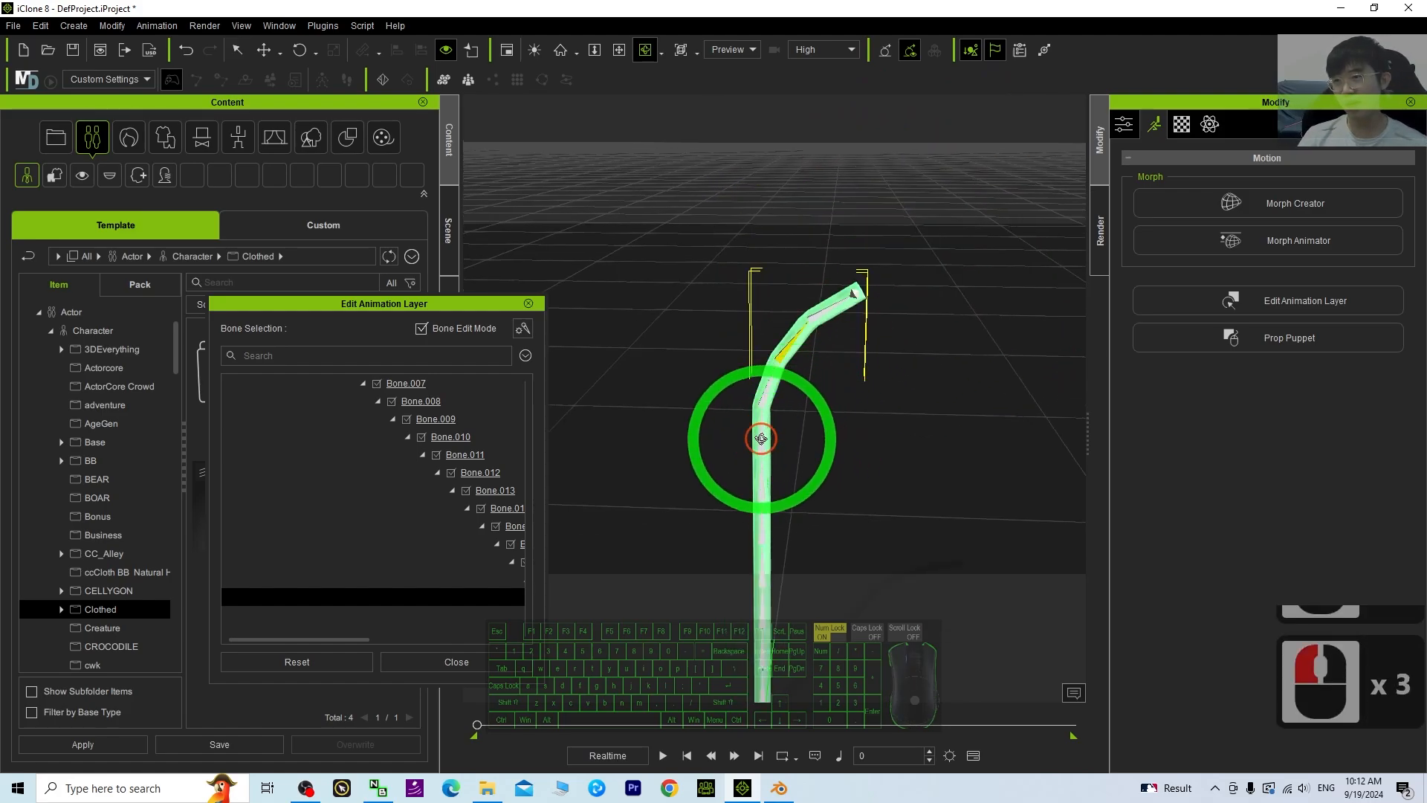
click(773, 411)
key(e)
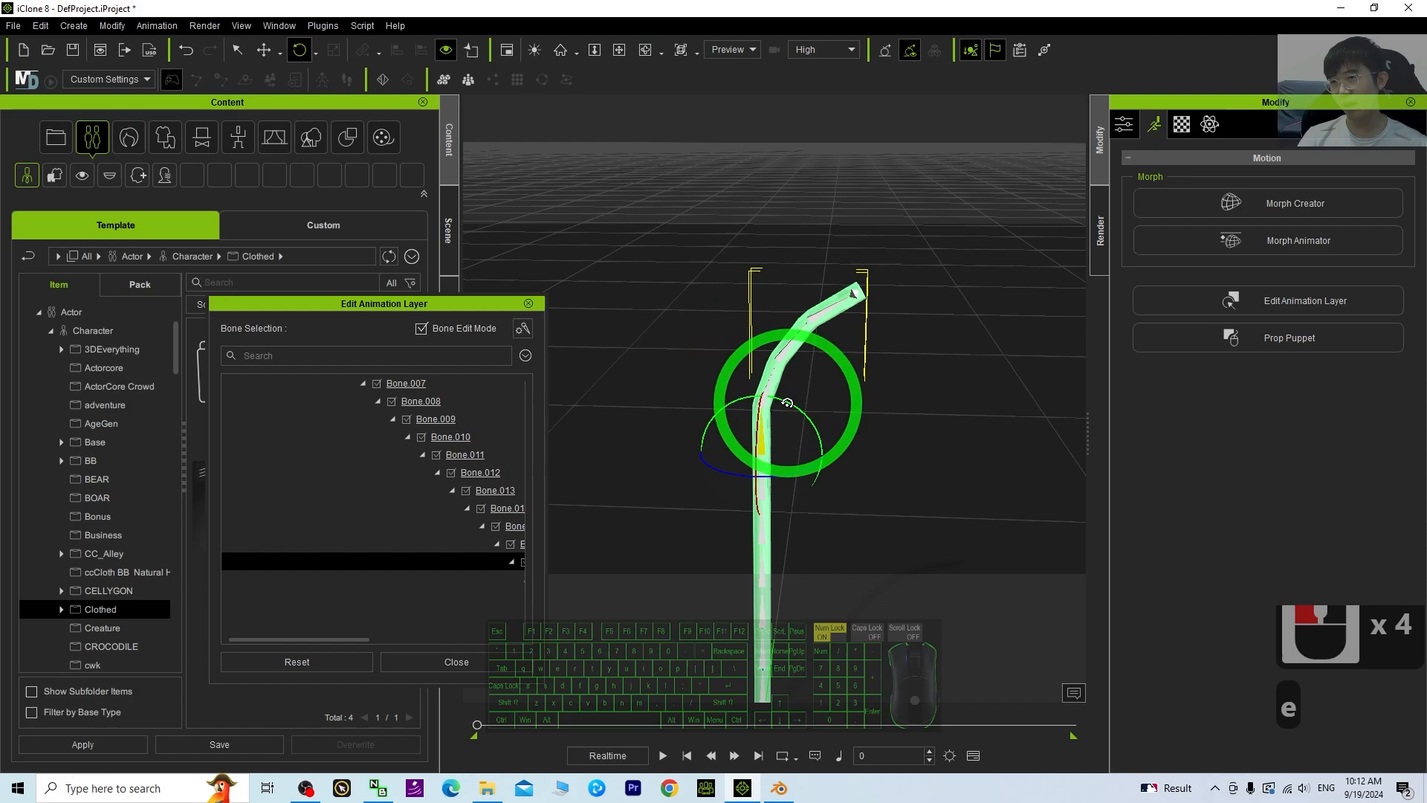
drag(798, 410, 848, 430)
Step: Examine the curved rod from several angles and distances to judge how smoothly its segments bend
scroll(863, 500, down, 10)
key(x)
drag(863, 500, 1051, 513)
key(c)
scroll(853, 431, up, 4)
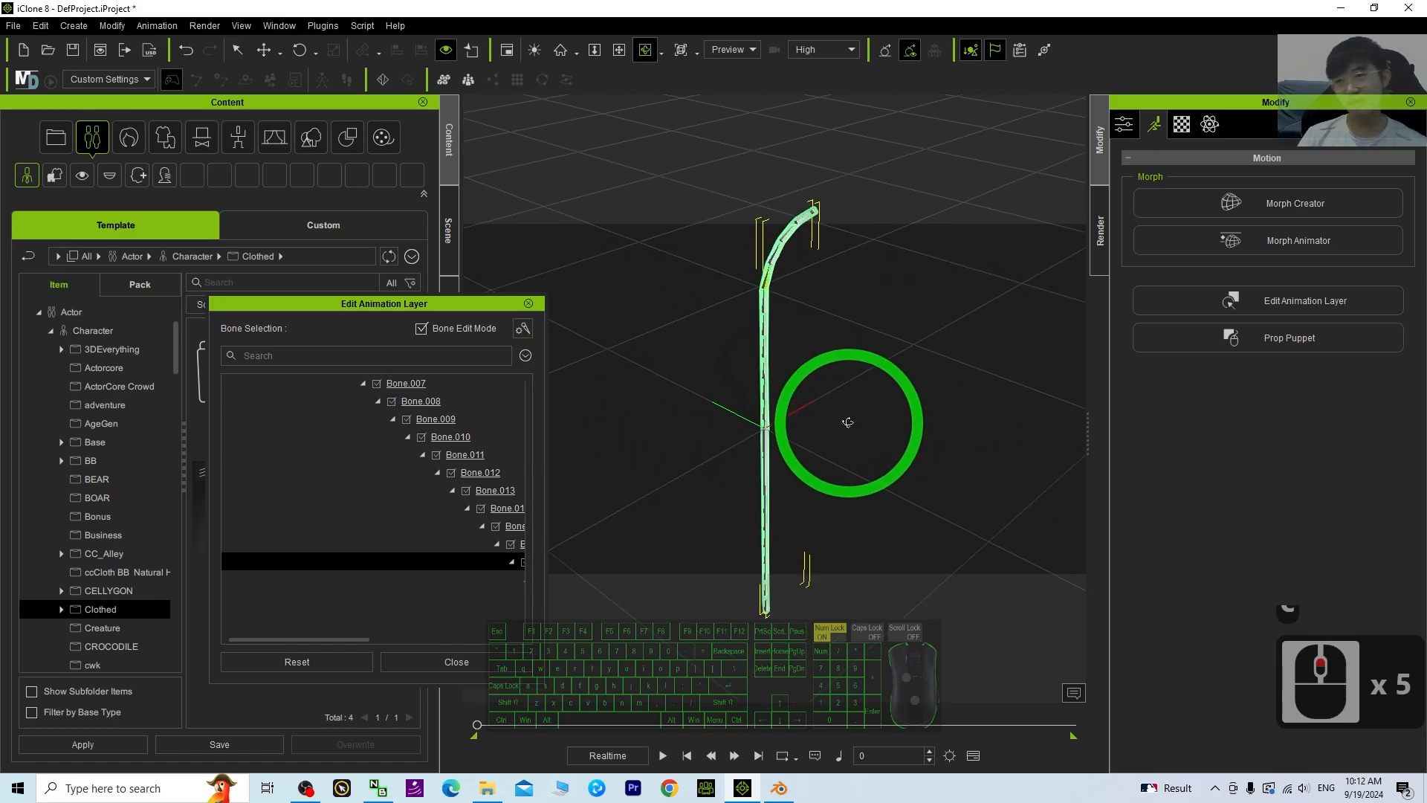
scroll(848, 422, up, 6)
scroll(915, 356, down, 3)
key(x)
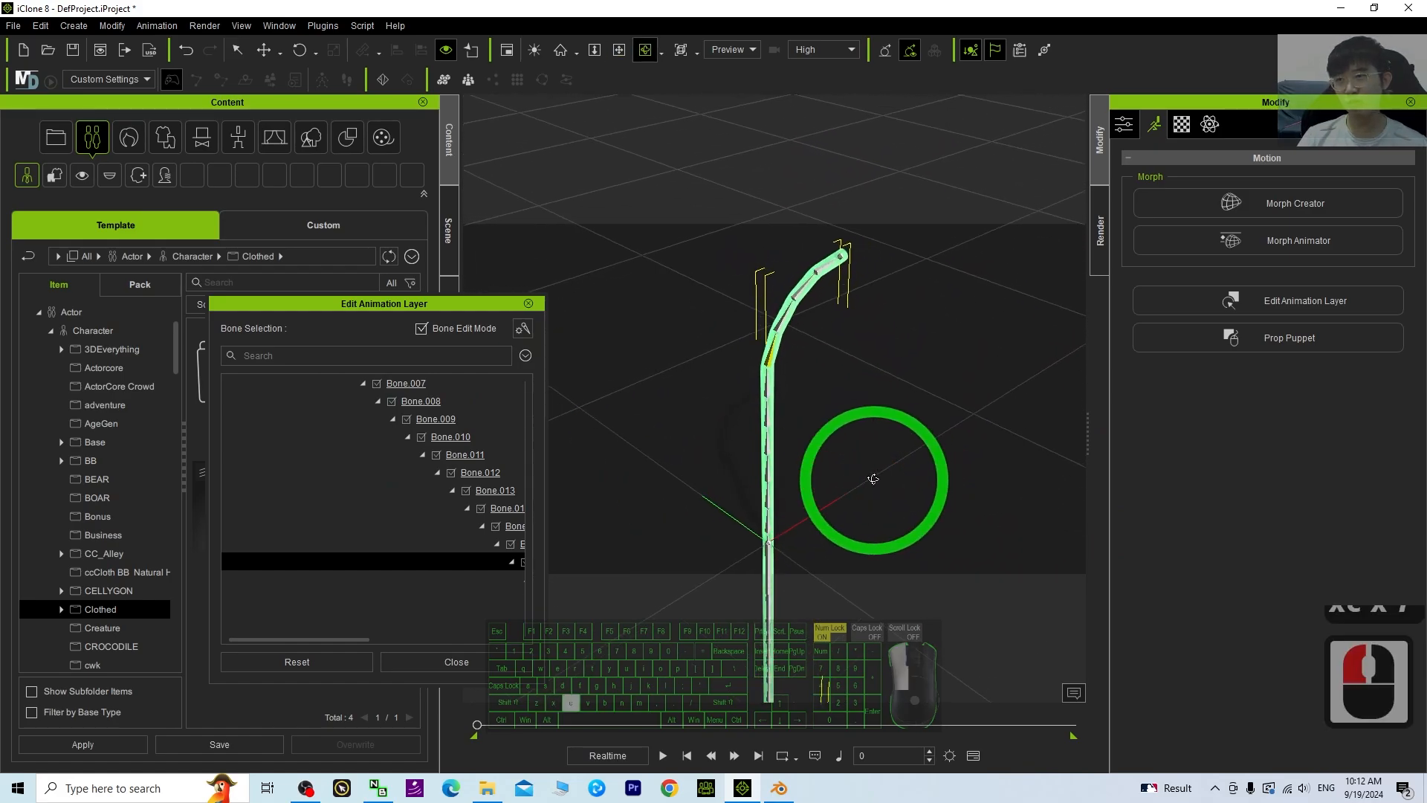
scroll(867, 478, up, 6)
scroll(901, 469, down, 3)
drag(498, 444, 850, 415)
scroll(855, 437, down, 3)
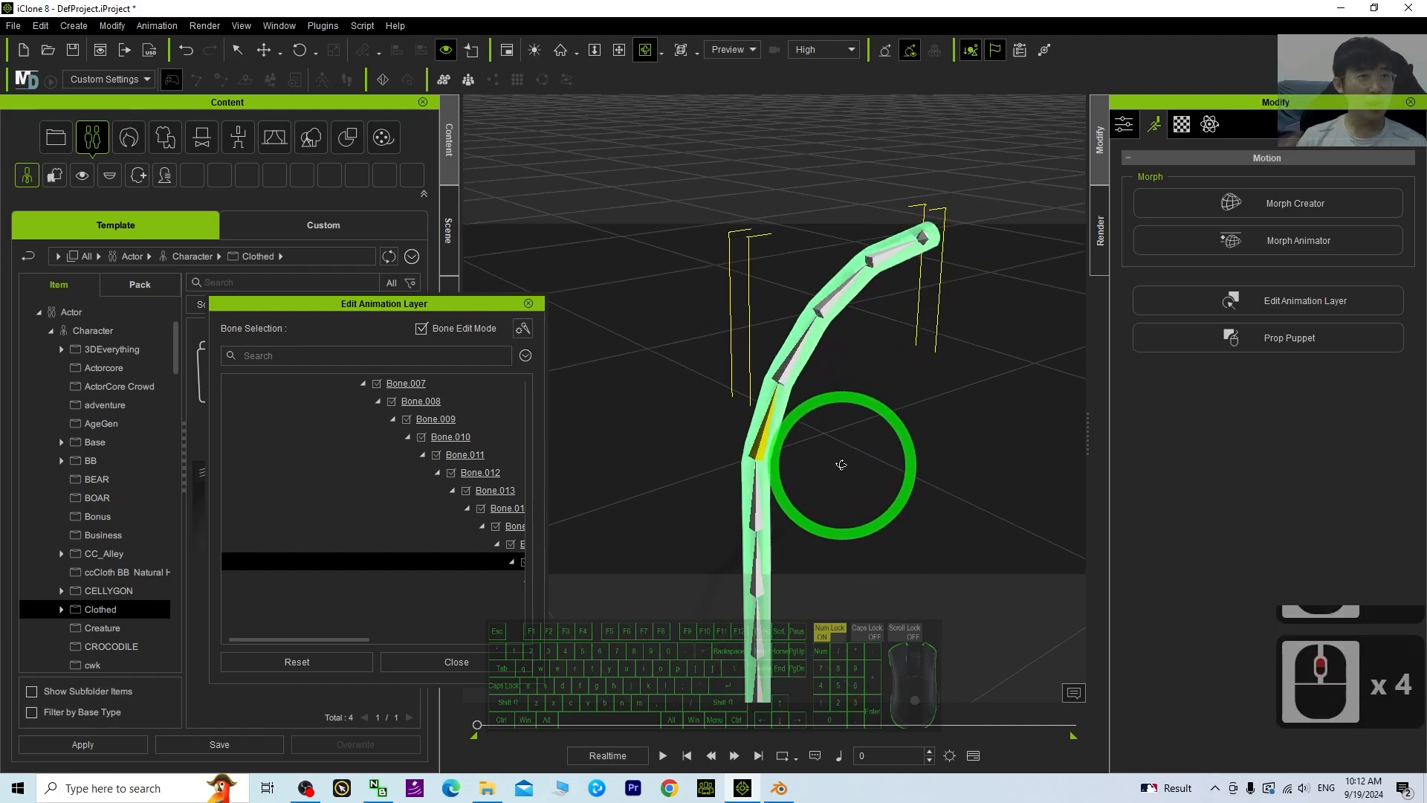
drag(881, 429, 2, 411)
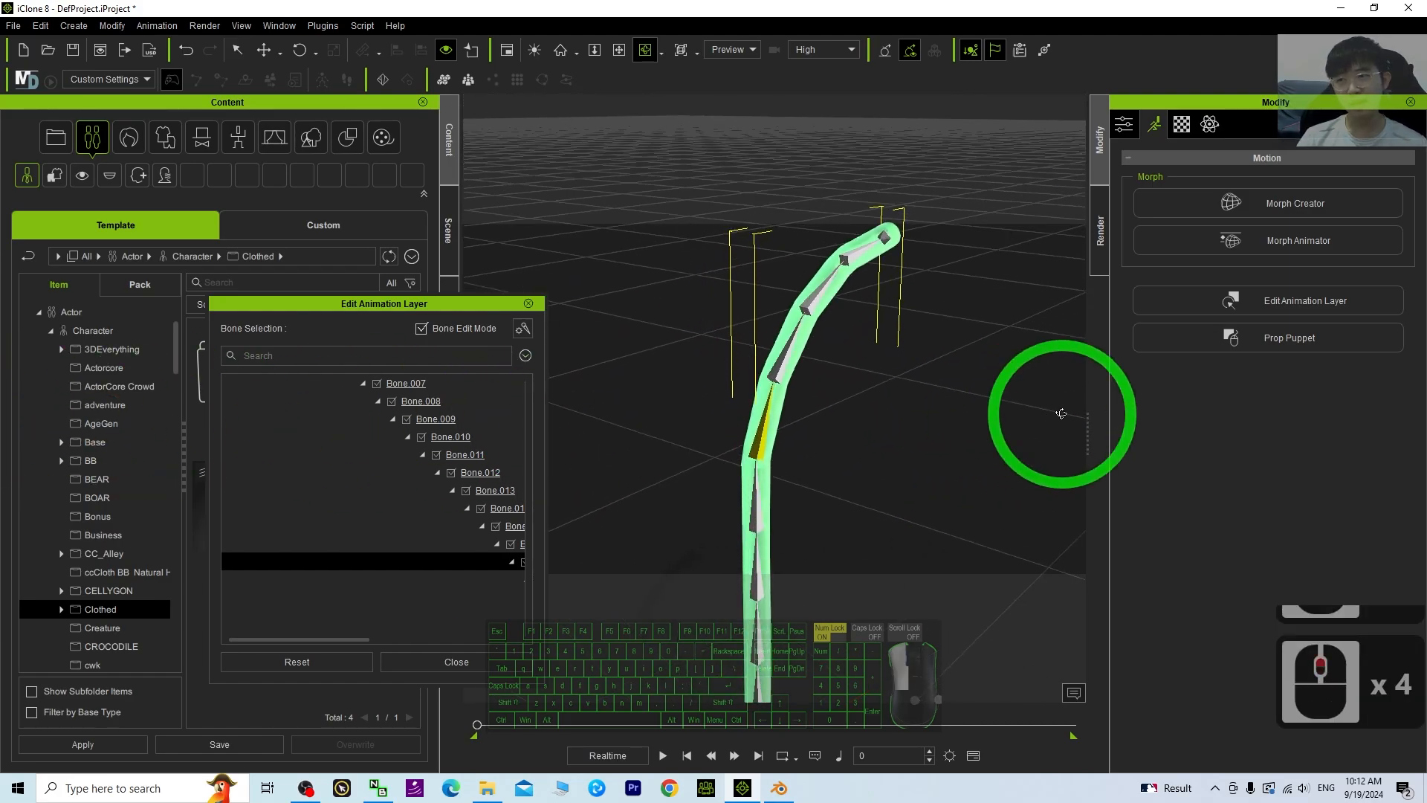
drag(1062, 413, 997, 365)
drag(718, 435, 789, 374)
Step: Try rotating Bone.003 near the rod's base to tilt everything above it sideways, and undo the rotation
scroll(793, 374, down, 10)
key(x)
drag(776, 508, 860, 402)
key(c)
key(x)
scroll(806, 501, up, 6)
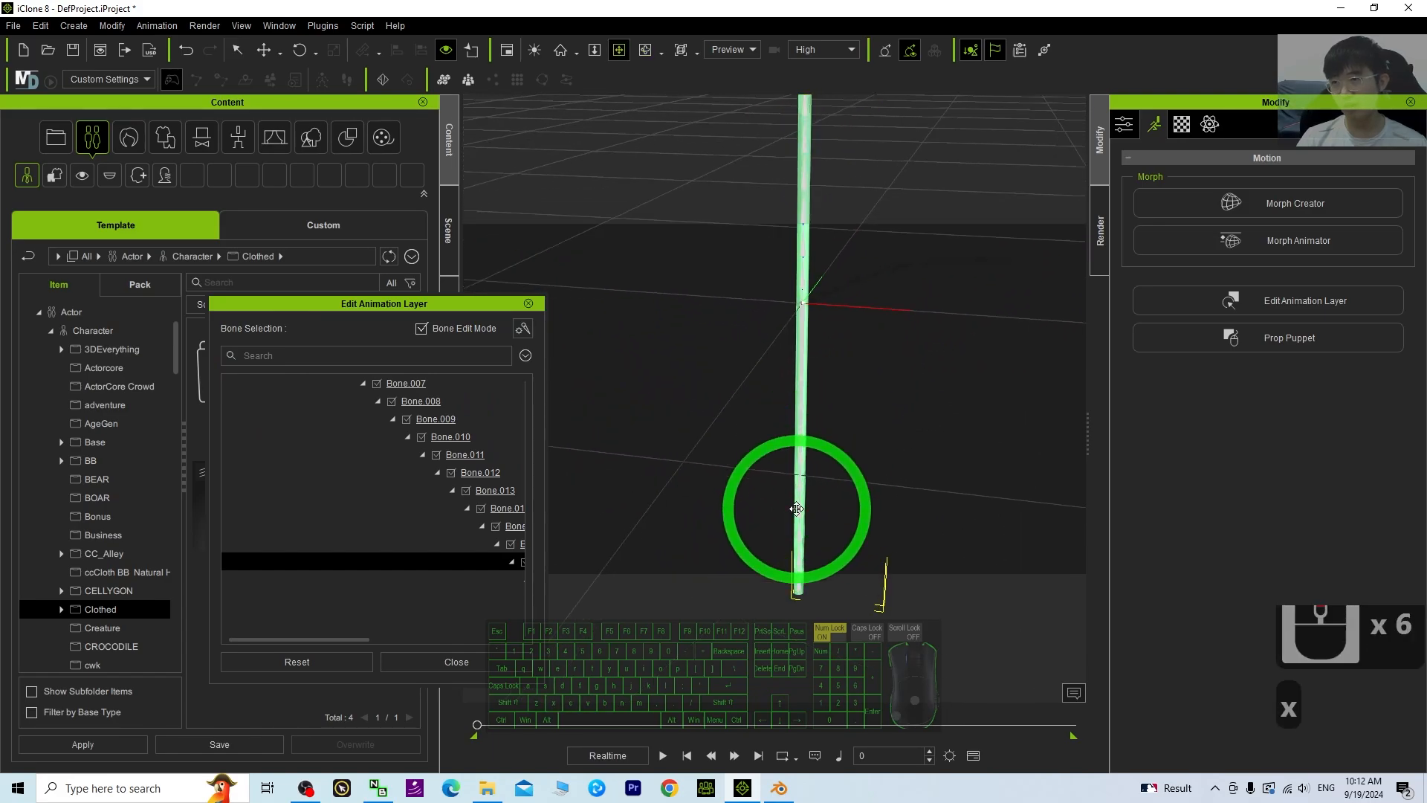
double_click(796, 504)
double_click(803, 503)
key(e)
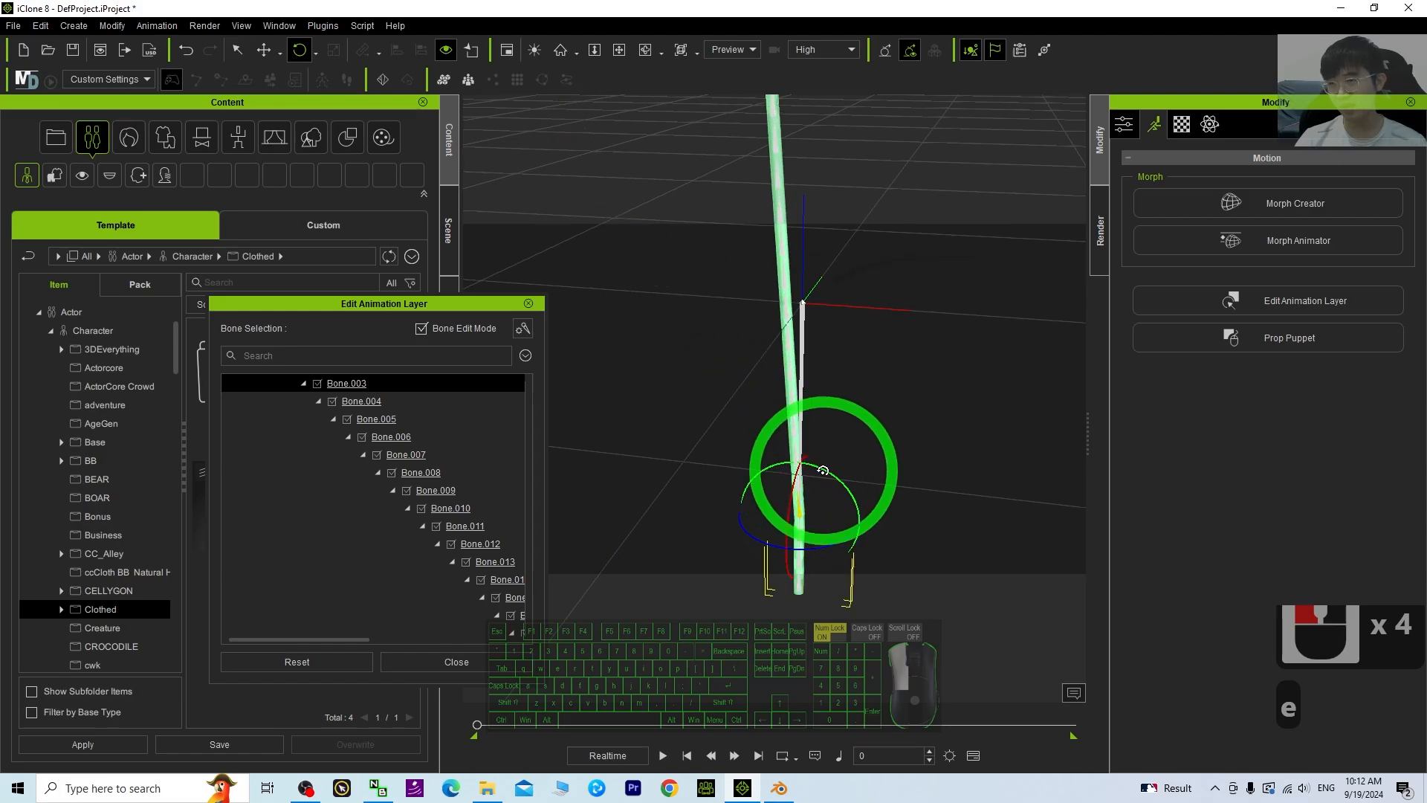
drag(823, 469, 781, 461)
key(ctrl+z)
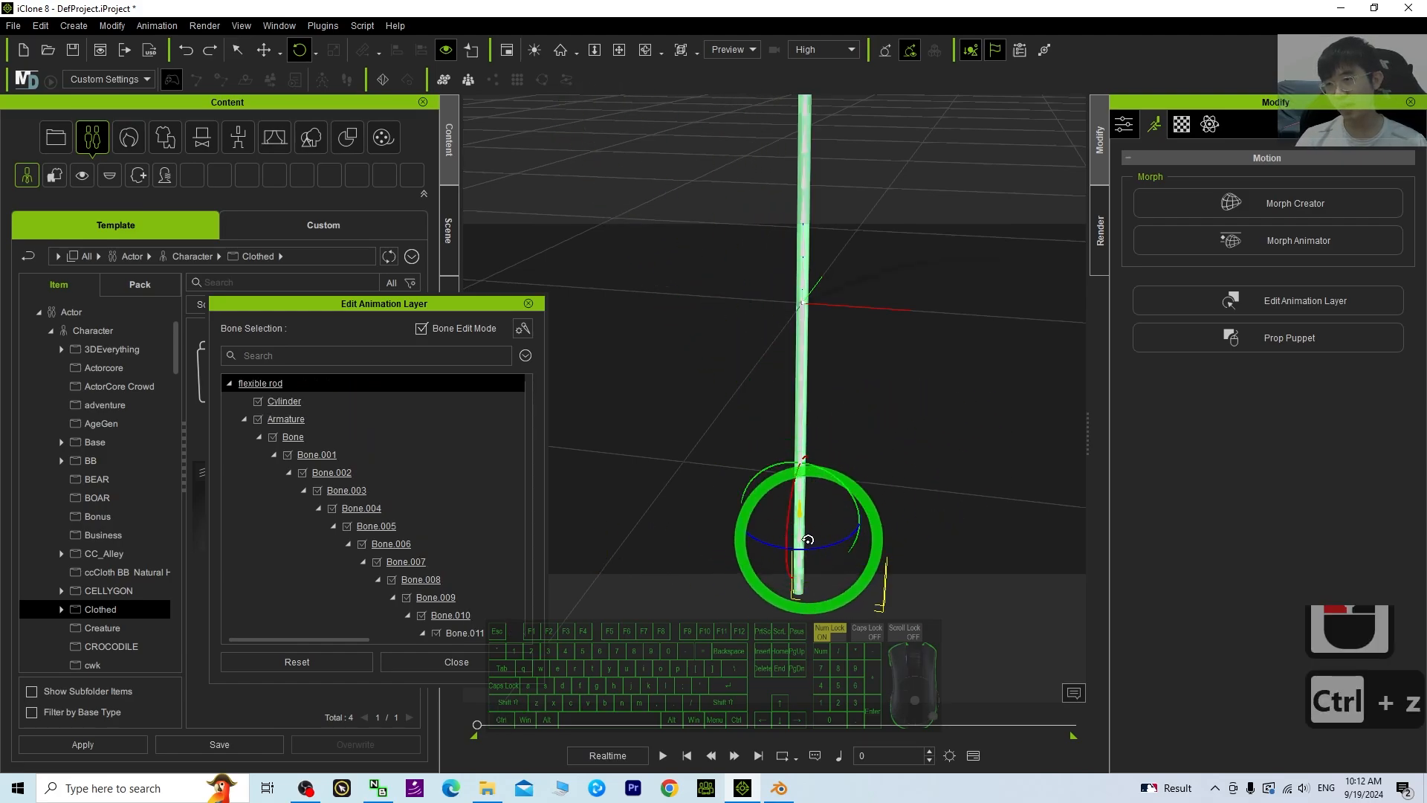
Step: Try tilting the rod at Bone.003 about a different axis, inspect the bend, and undo it
drag(794, 489, 791, 509)
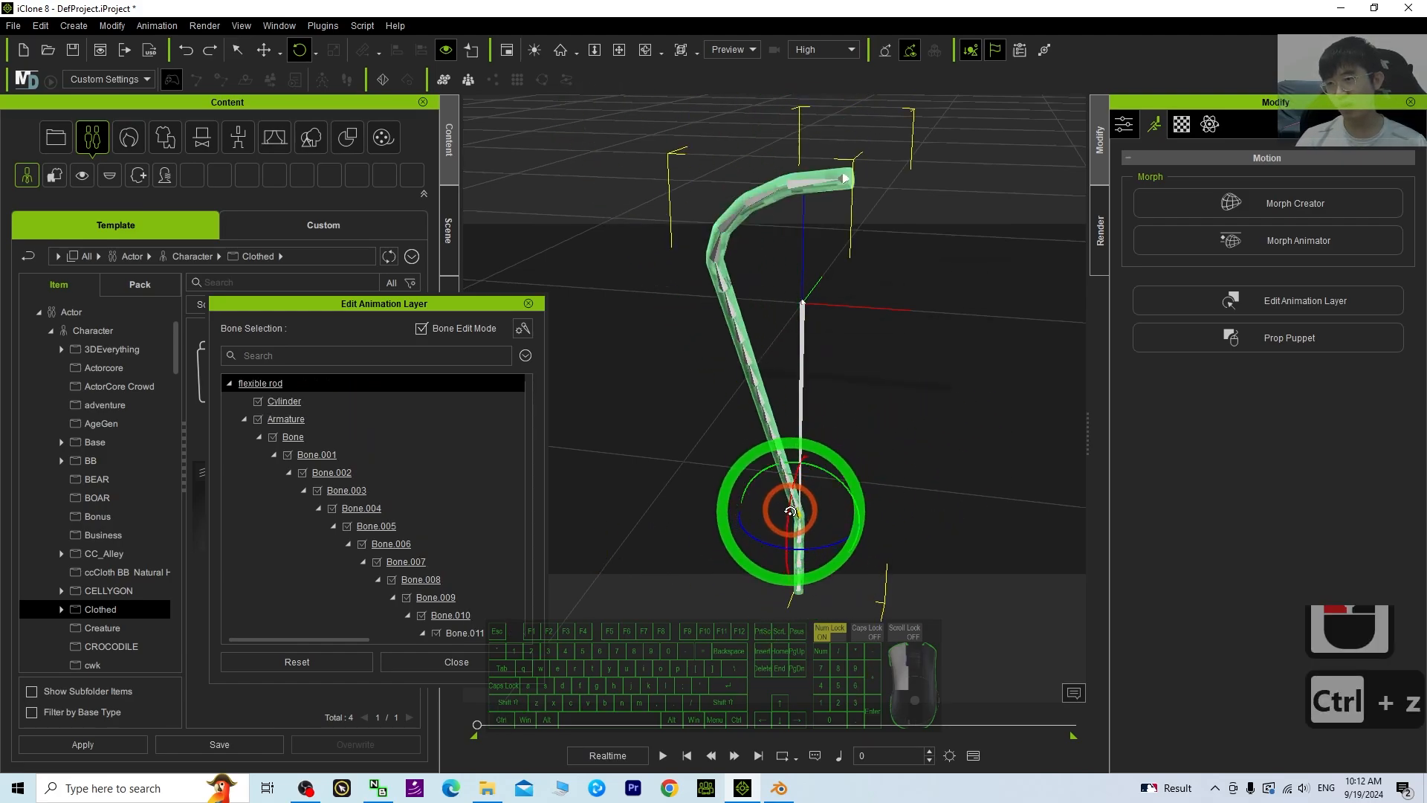
scroll(1004, 433, down, 5)
key(c)
drag(1000, 433, 844, 386)
scroll(844, 386, up, 6)
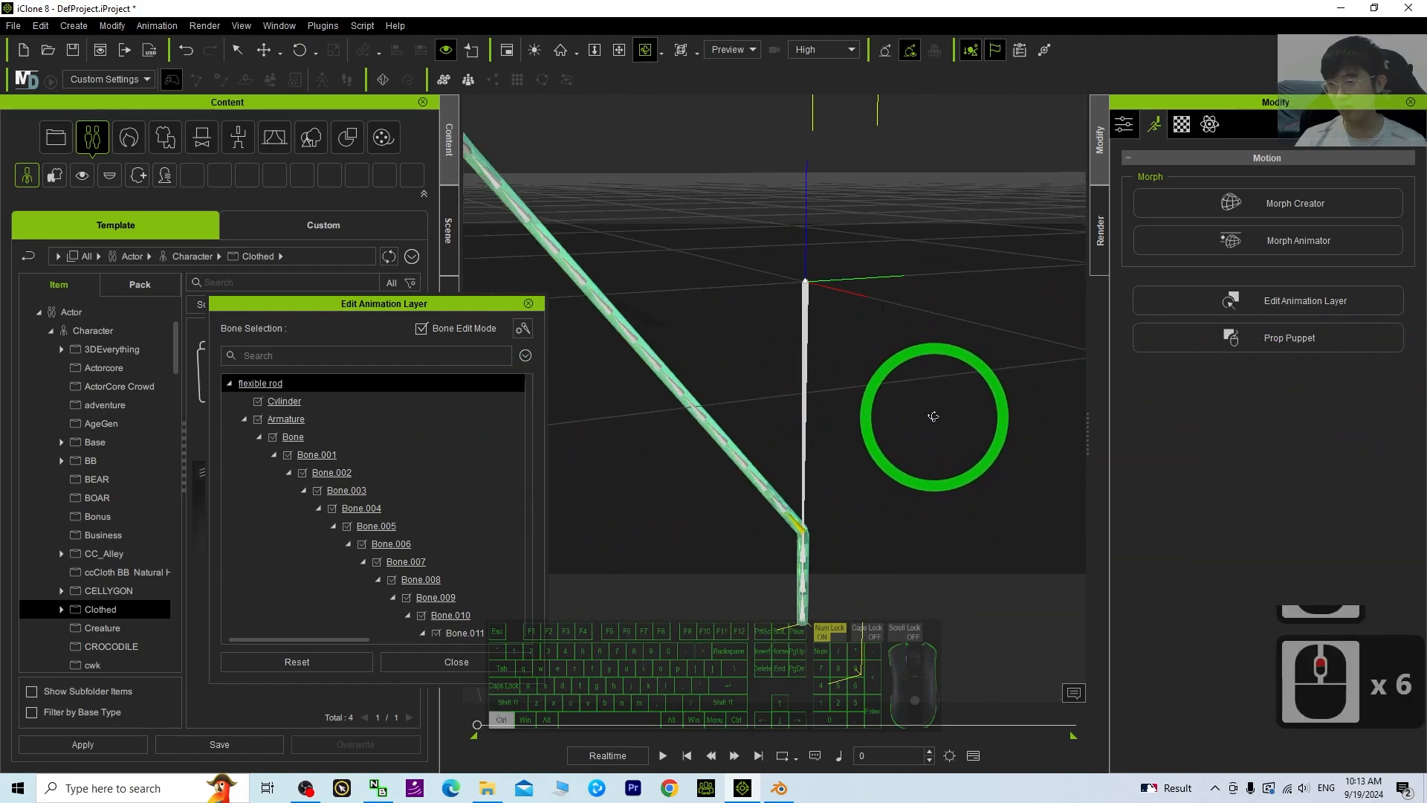
key(ctrl+z)
Step: Rotate Bone.011 near the rod's middle to lean its upper half, and check the resulting bend from another angle
click(808, 260)
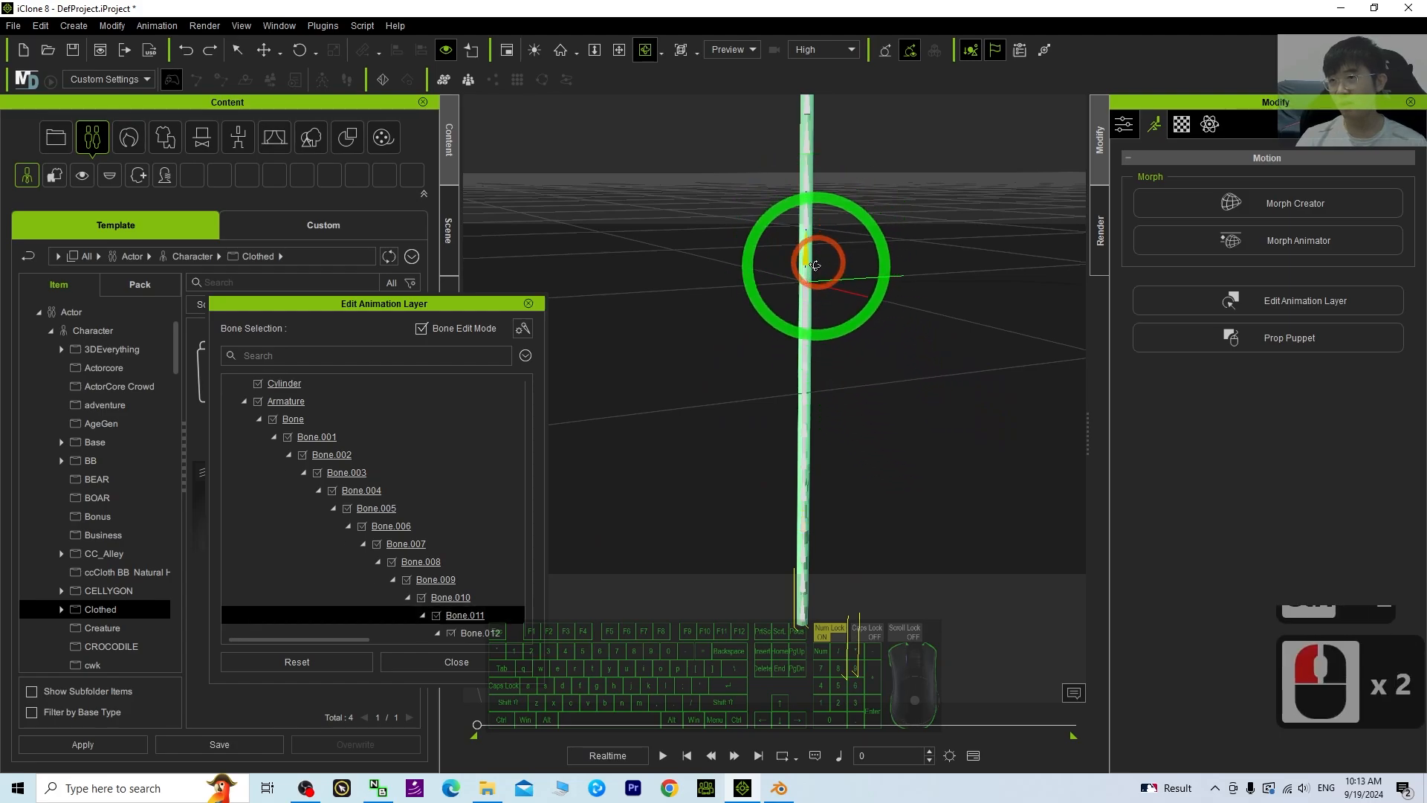
key(e)
mouse_move(831, 209)
mouse_down()
mouse_move(780, 214)
mouse_move(862, 212)
mouse_move(770, 218)
mouse_move(819, 216)
mouse_move(823, 232)
mouse_up()
scroll(863, 304, down, 5)
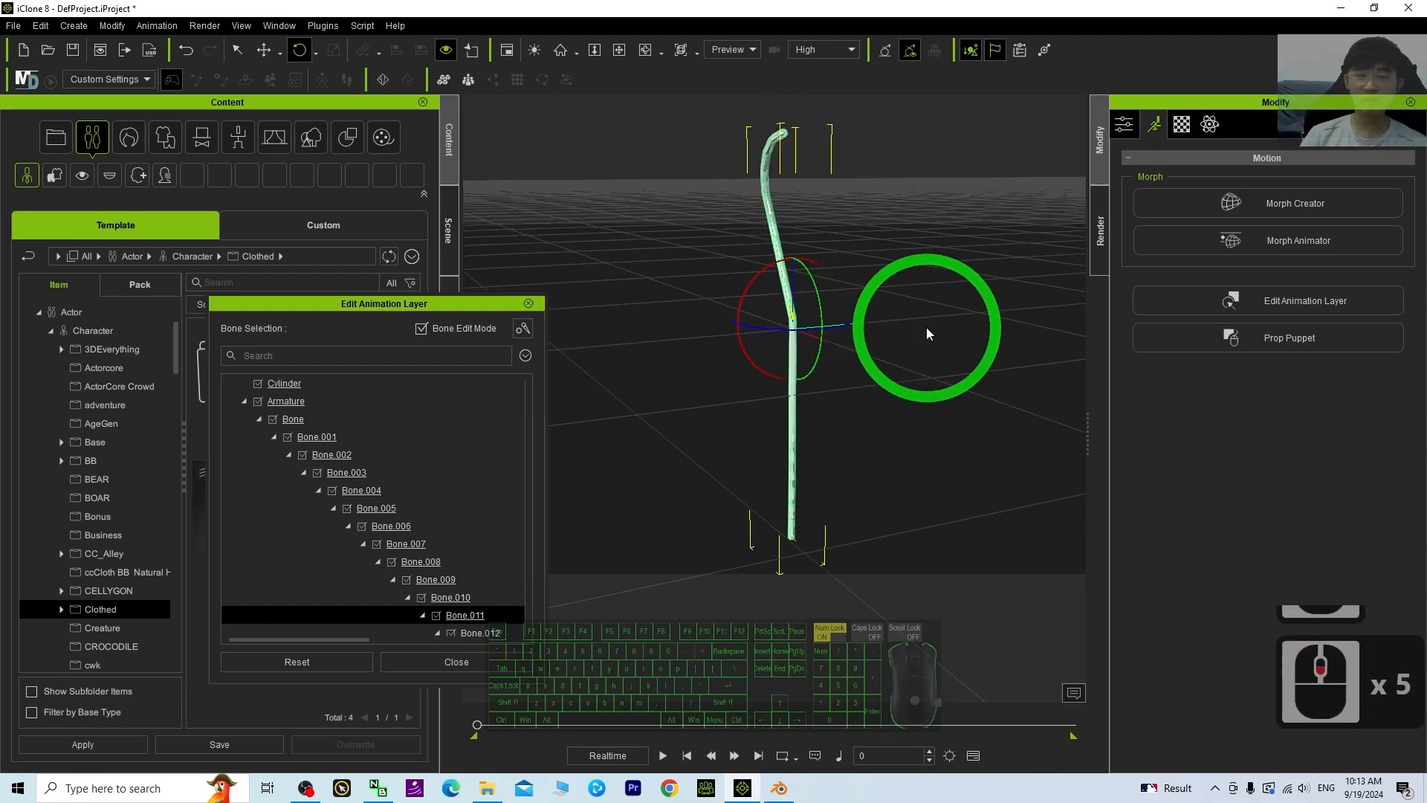
scroll(959, 344, up, 2)
scroll(970, 348, down, 2)
key(x)
drag(983, 339, 1198, 345)
key(c)
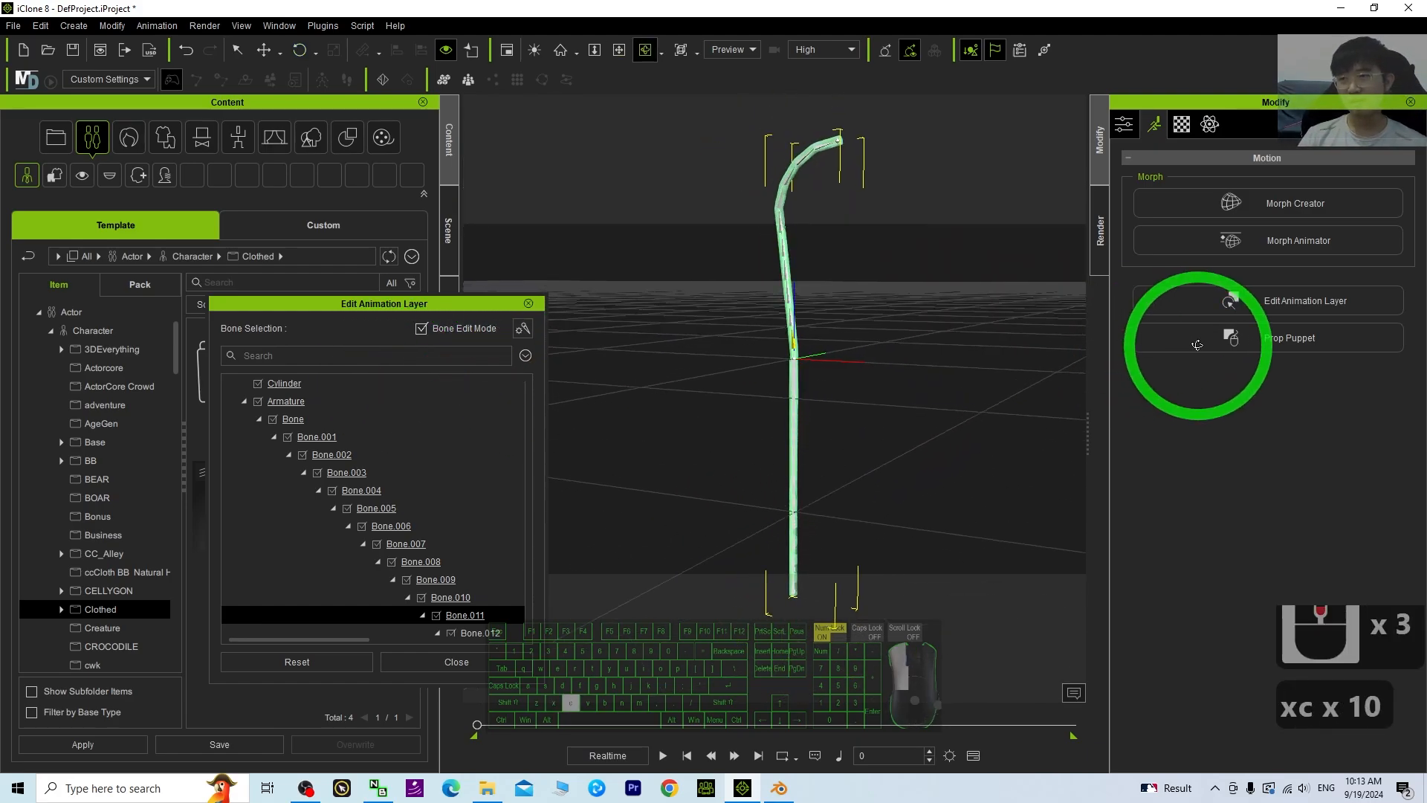